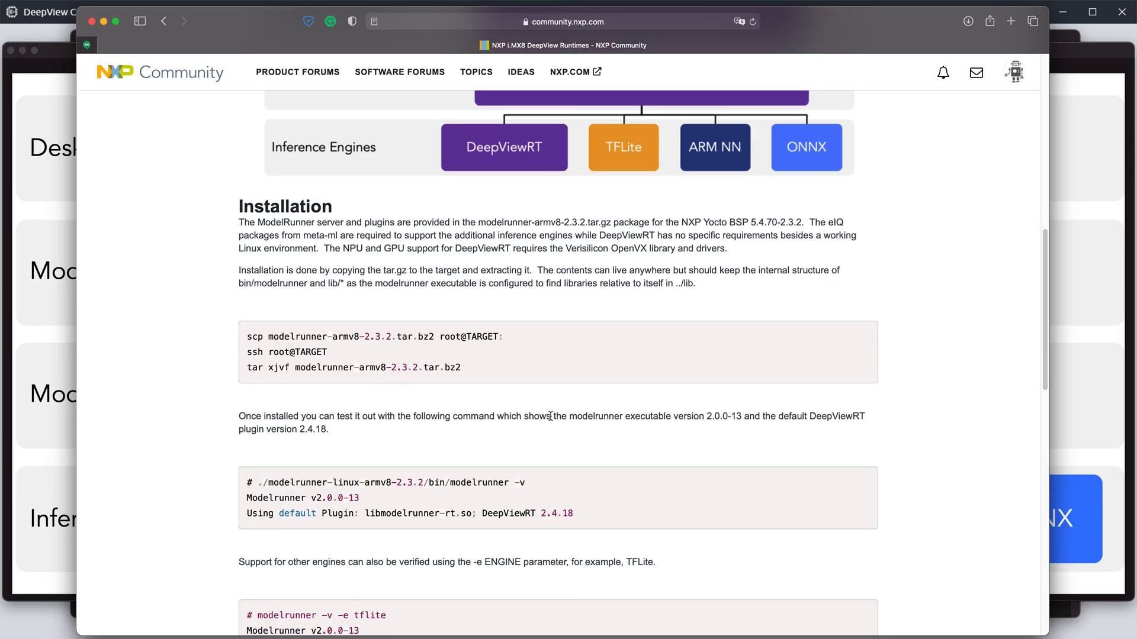
Step: Download modelrunner-linux-armv8-2.3.2.tar.bz2 from the DeepView Runtimes article and allow downloads from community.nxp.com
scroll(630, 419, "down", 6)
scroll(631, 420, "down", 5)
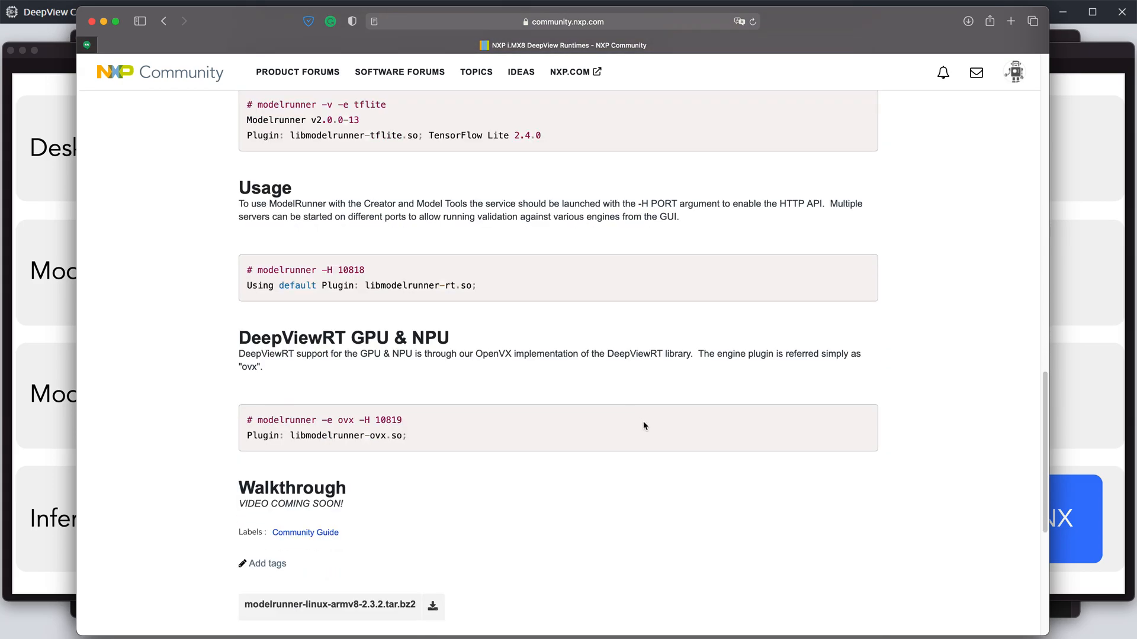
scroll(638, 418, "down", 1)
scroll(636, 422, "down", 3)
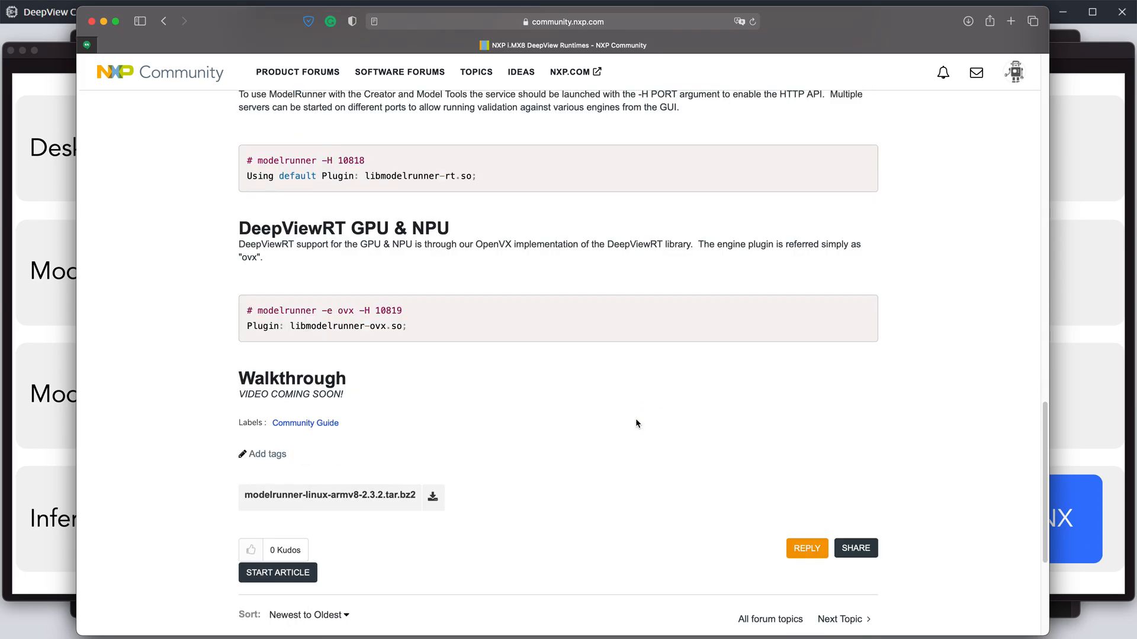
scroll(716, 396, "down", 3)
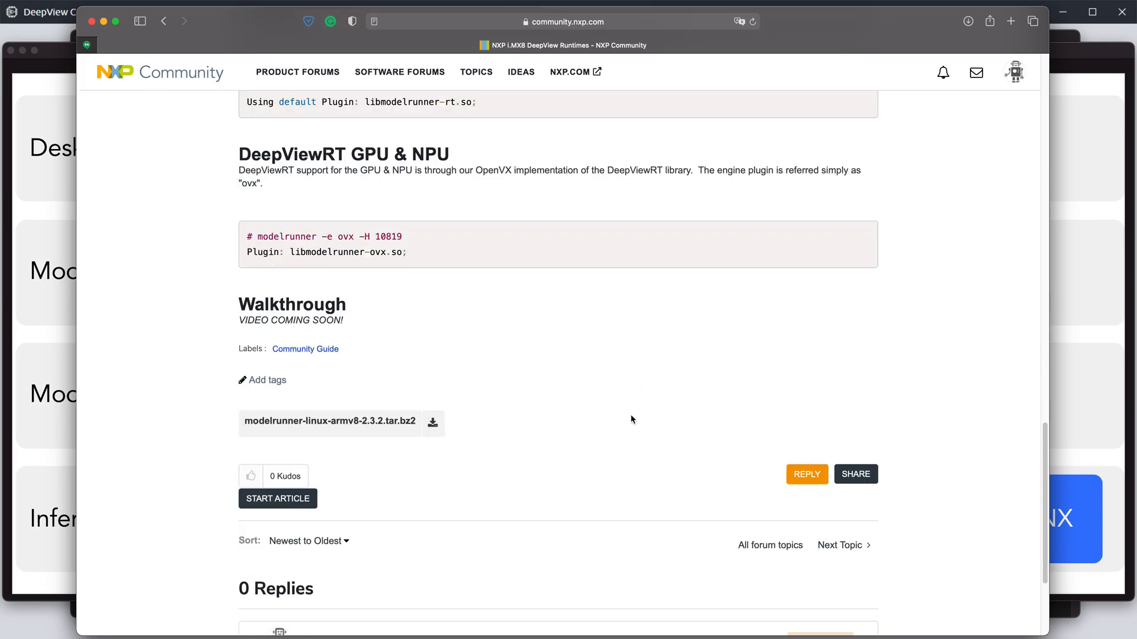
left_click(435, 425)
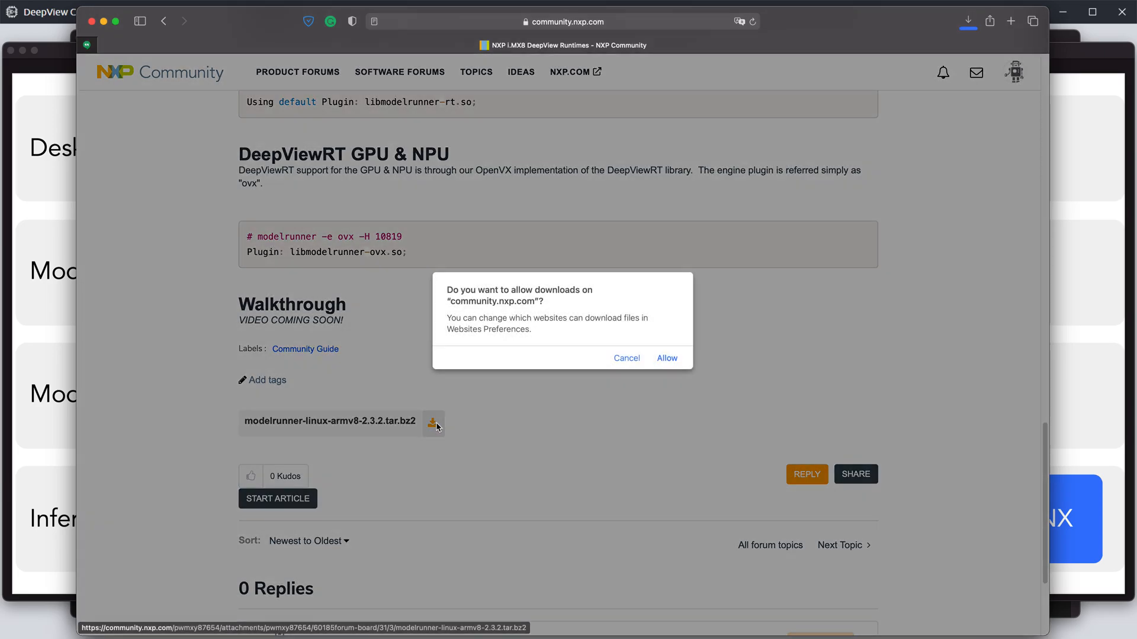
left_click(667, 358)
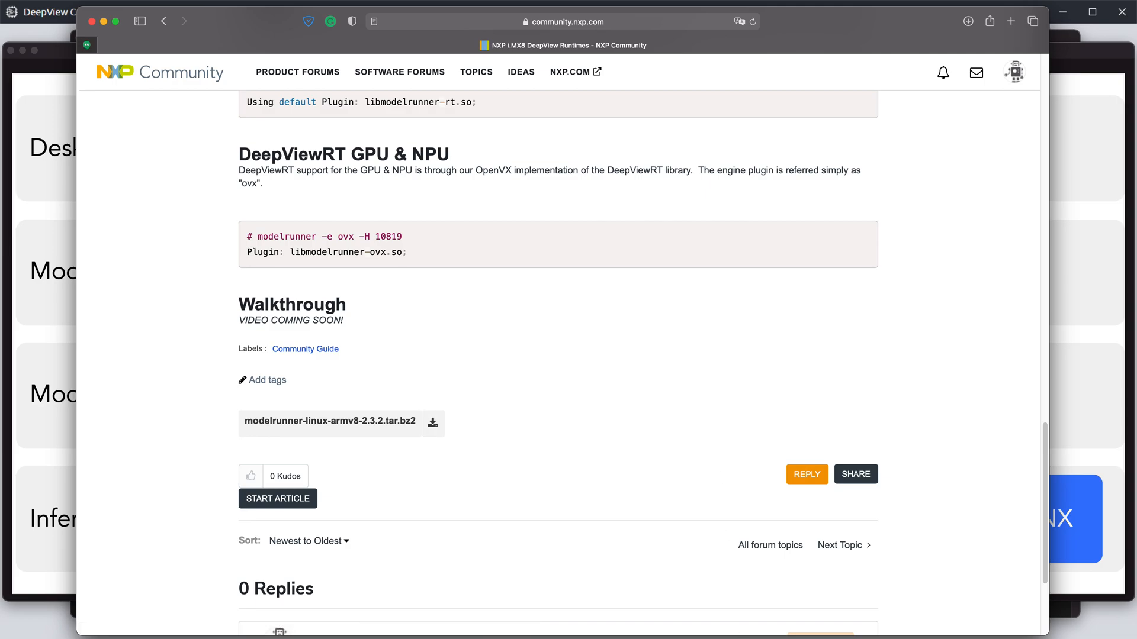
left_click(809, 638)
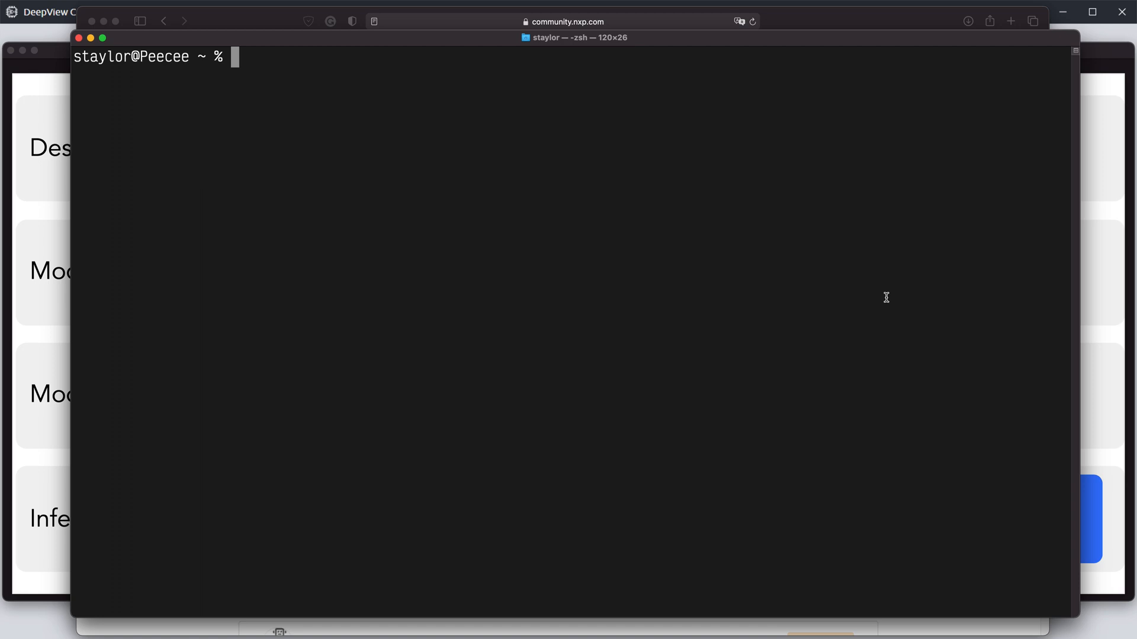
type("scp Dow")
key("Tab")
type("mod")
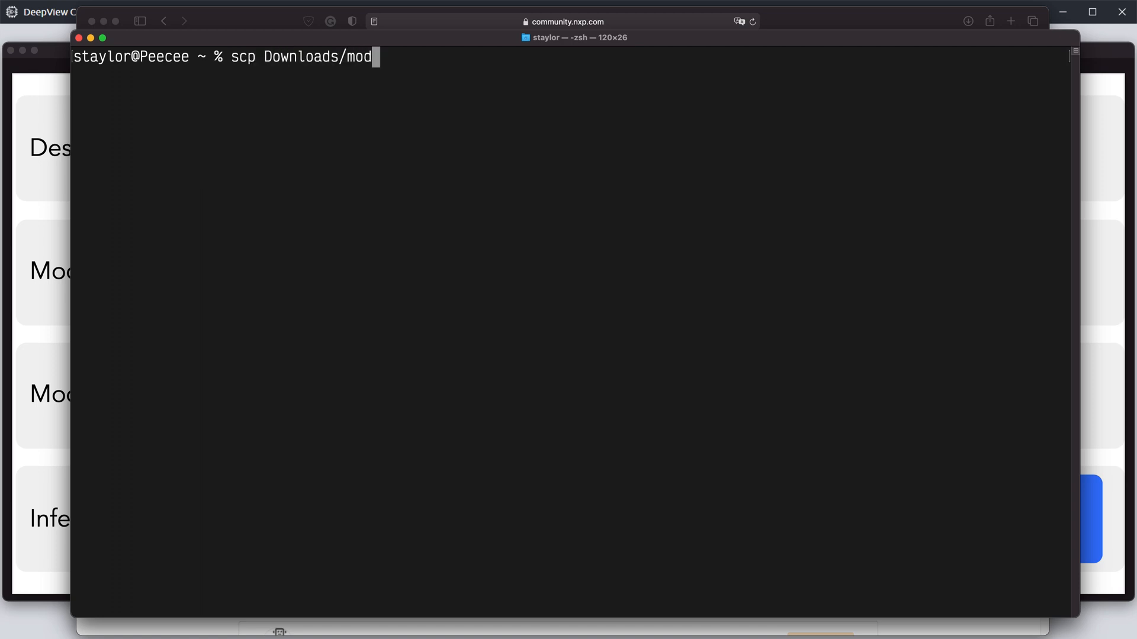
key("Tab")
type(".")
key("Tab")
type("root@10.0.0.231:")
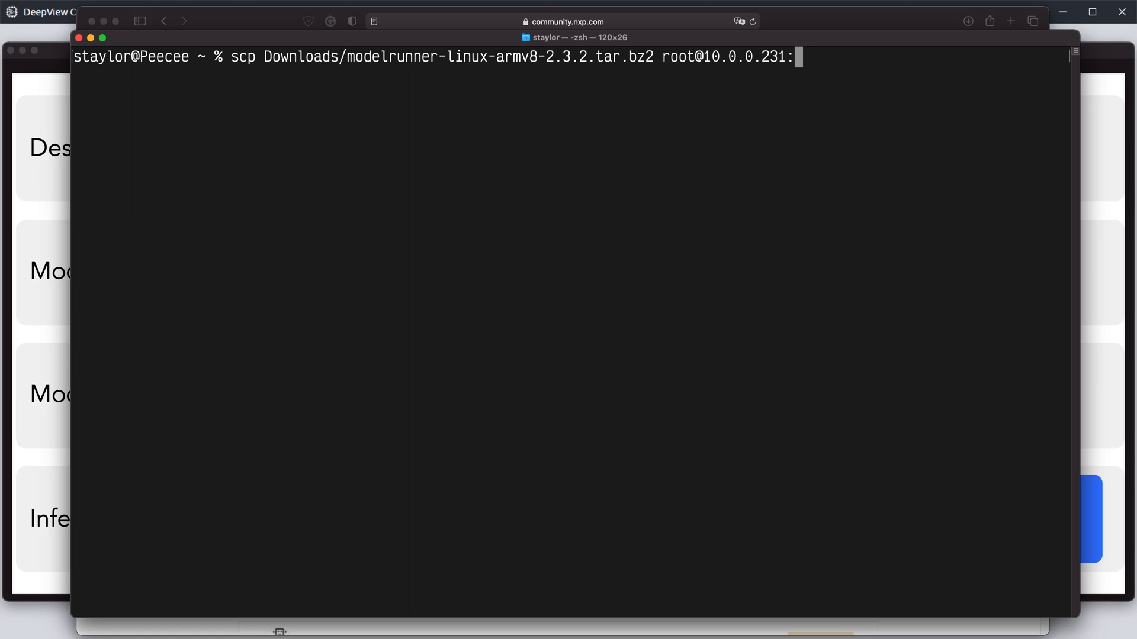
key("Return")
type("s")
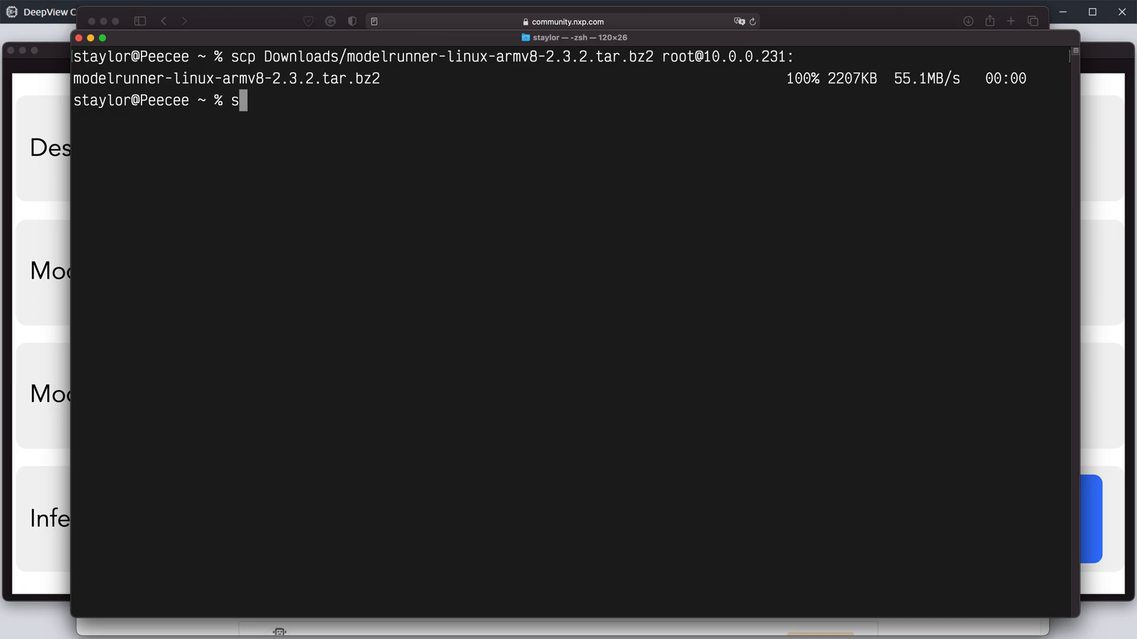
type("sh root@10.")
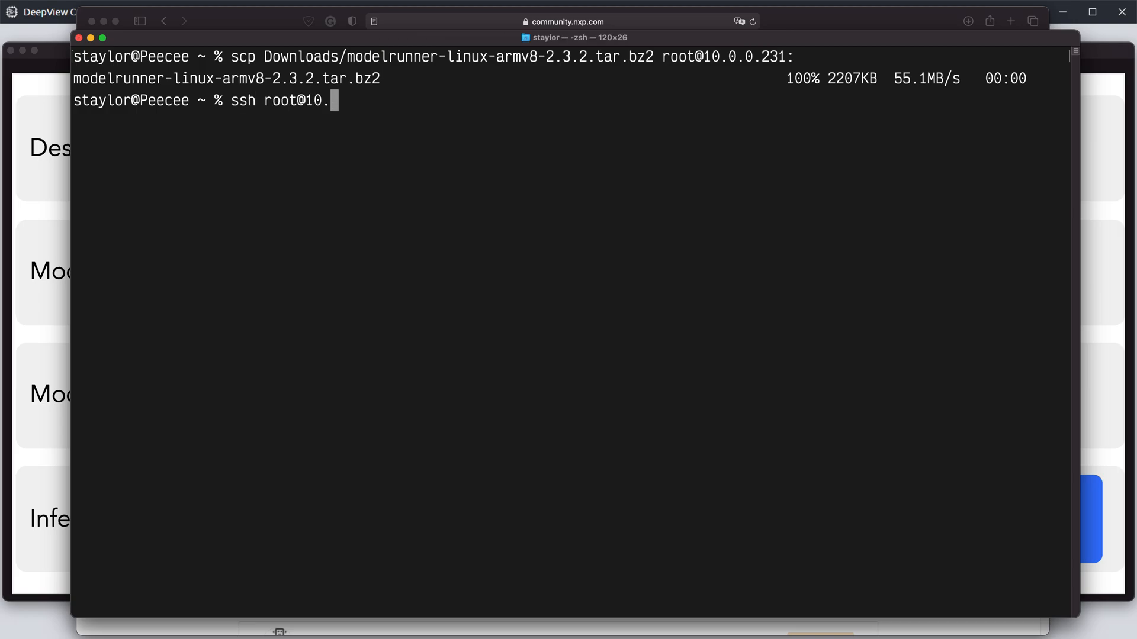
type("0.0.231")
key("Return")
Step: Extract modelrunner-linux-armv8-2.3.2.tar.bz2 on the board with tar jxvf
type("tar z")
key("BackSpace")
type("jxvf ")
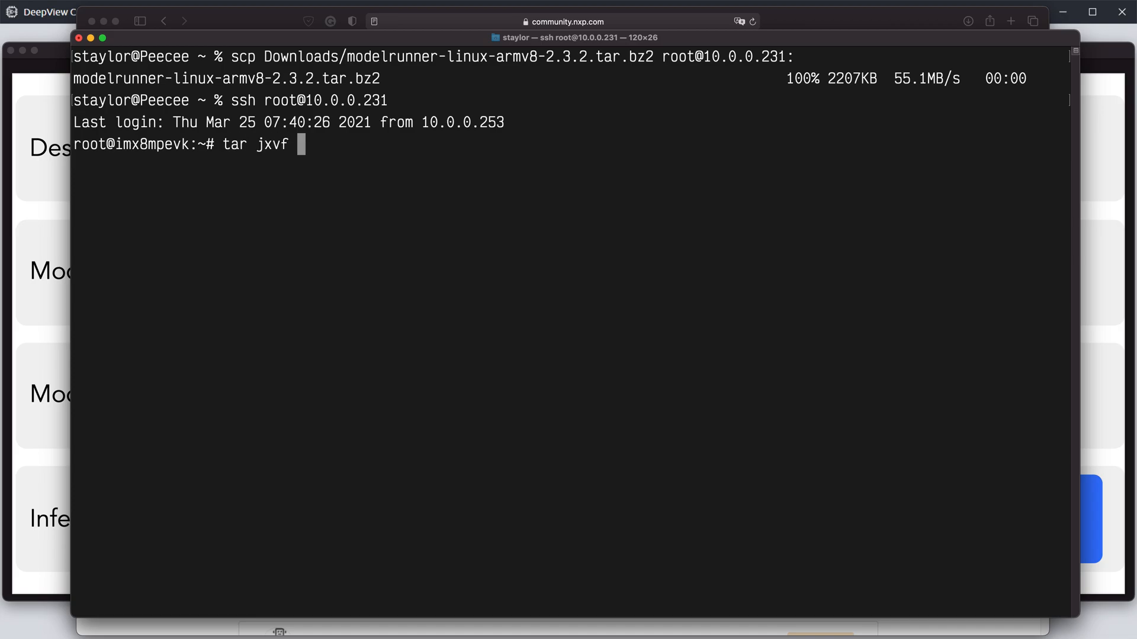
type("m")
key("Tab")
key("Return")
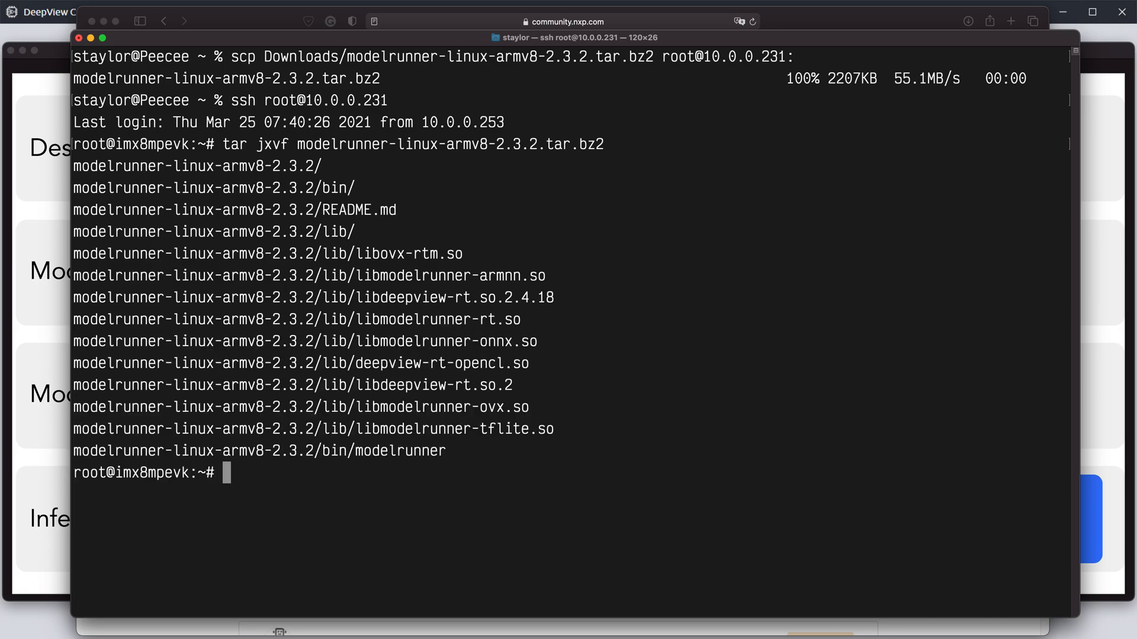
Step: Check the installed ModelRunner version by running ./modelrunner-linux-armv8-2.3.2/bin/modelrunner -v
type("./m")
key("Tab")
type("b")
key("Tab")
type("m")
key("Tab")
type("-v")
key("Return")
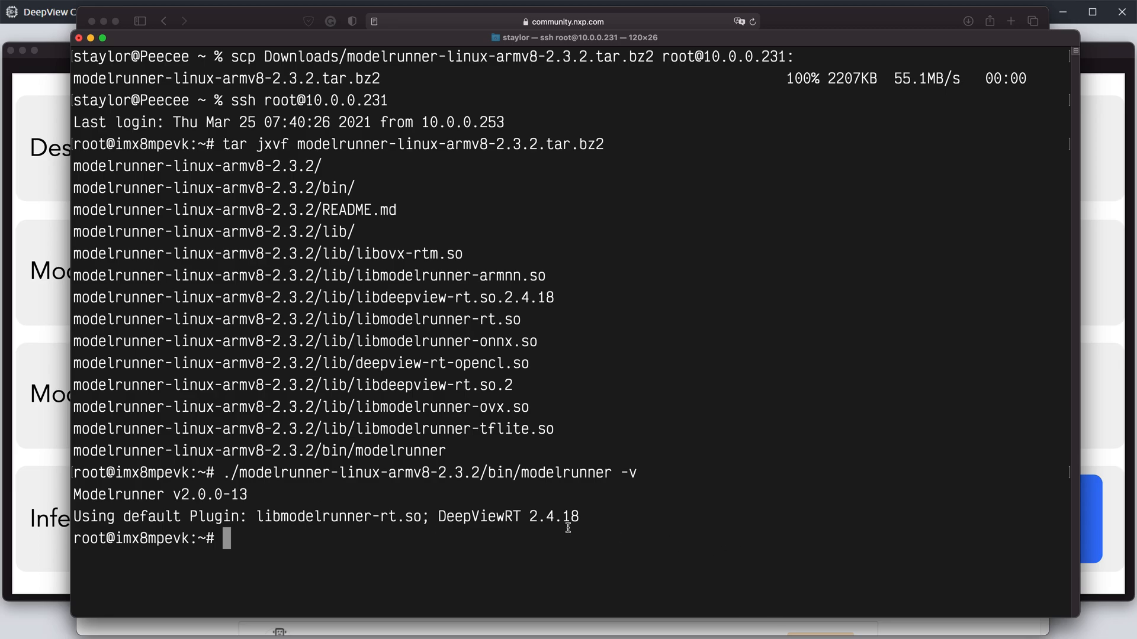
double_click(184, 494)
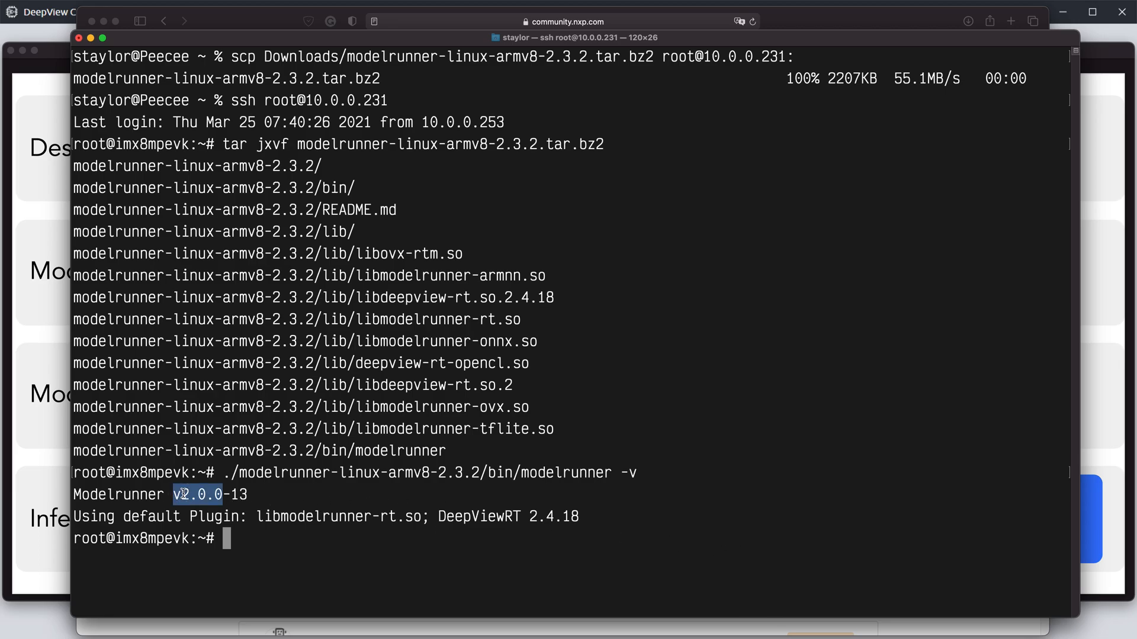
left_click(509, 490)
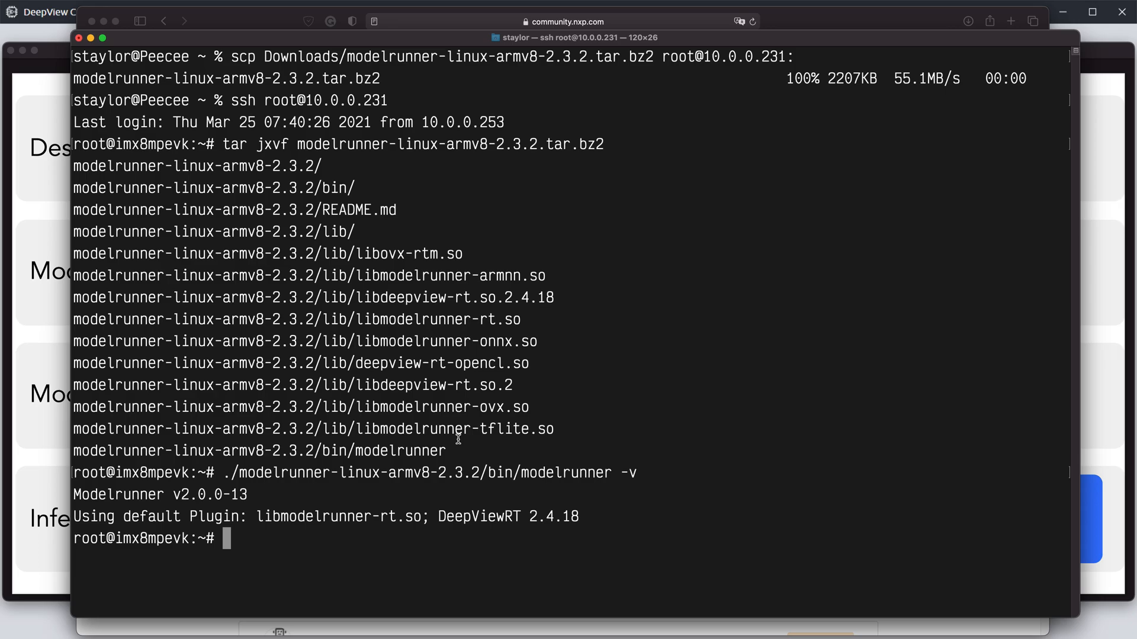
Step: Start the ModelRunner server with its default engine on HTTP port 10818 using the -H option
key("Up")
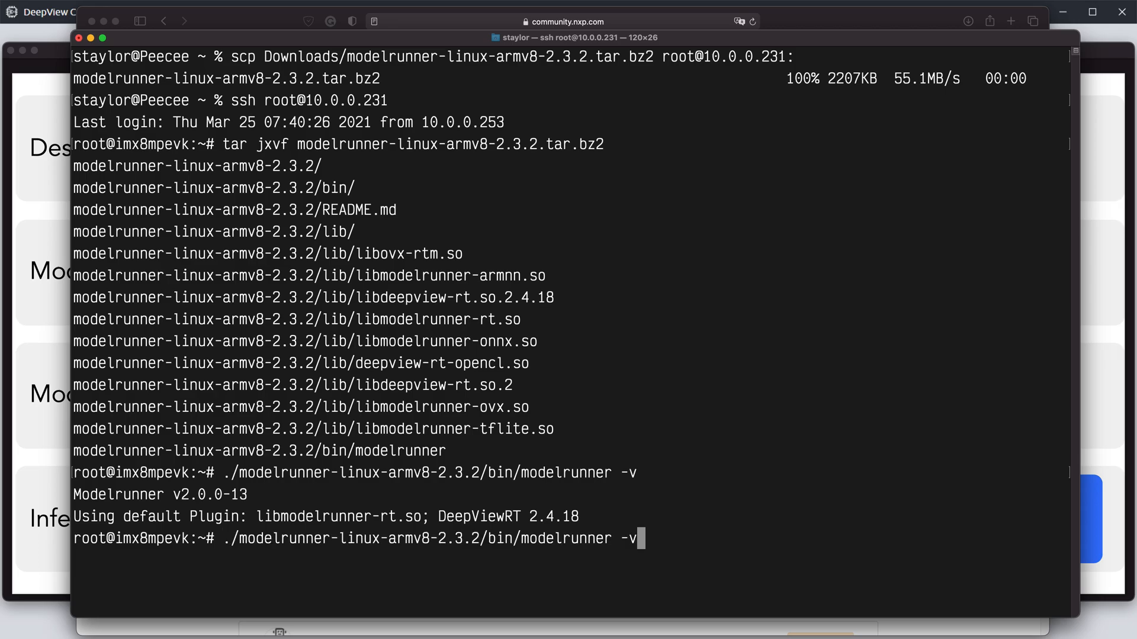
key("BackSpace")
type("H")
type("10818")
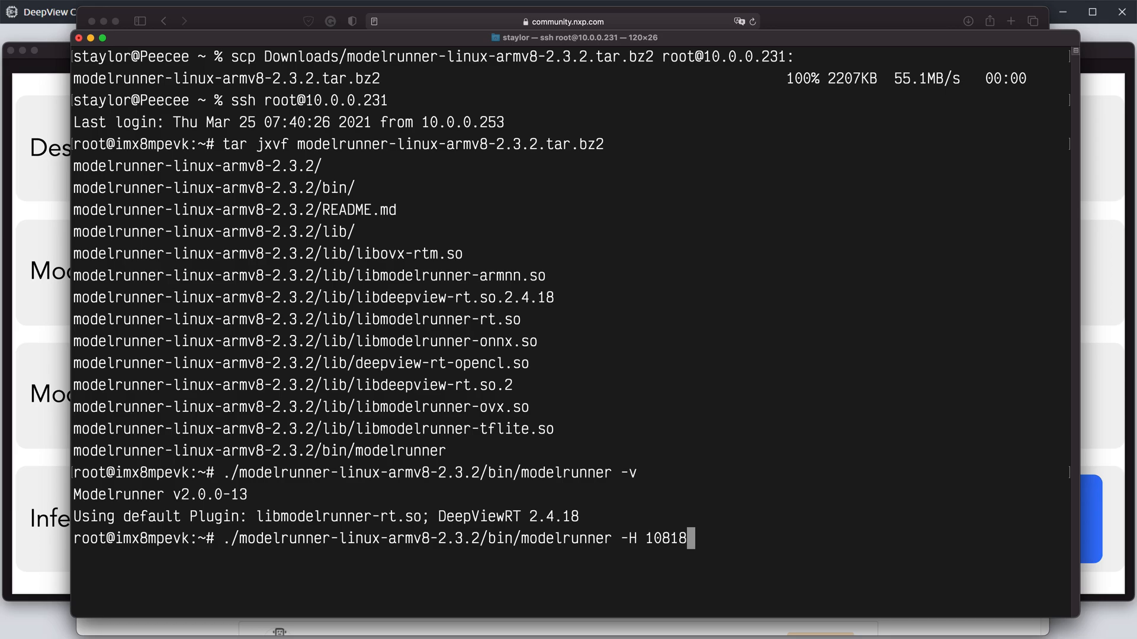
key("Return")
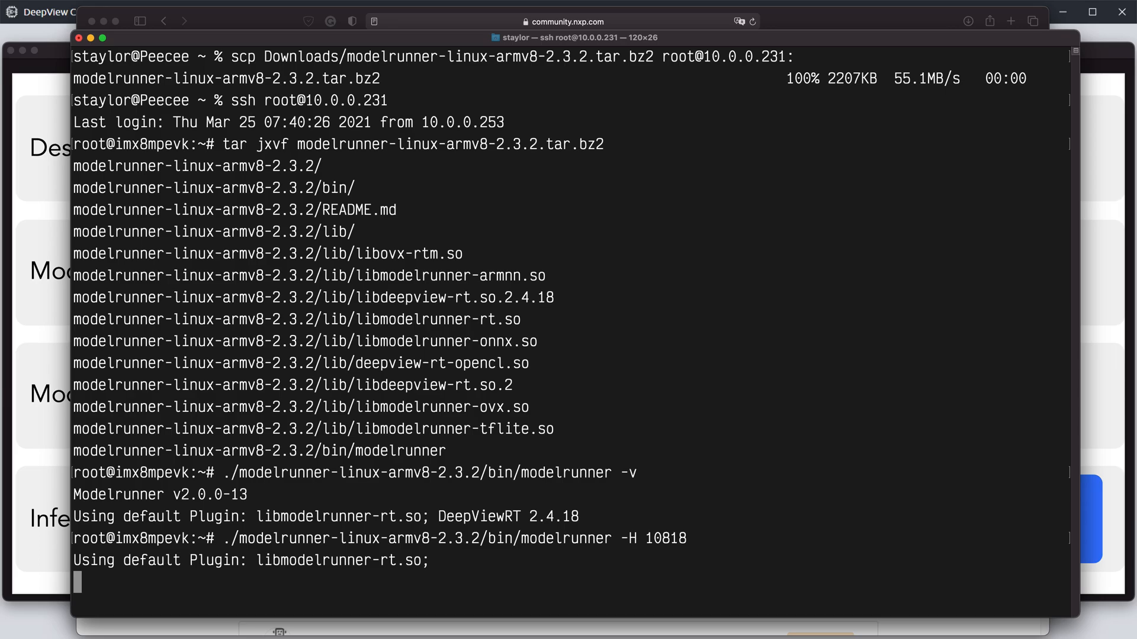
key("super+t")
type("ssh")
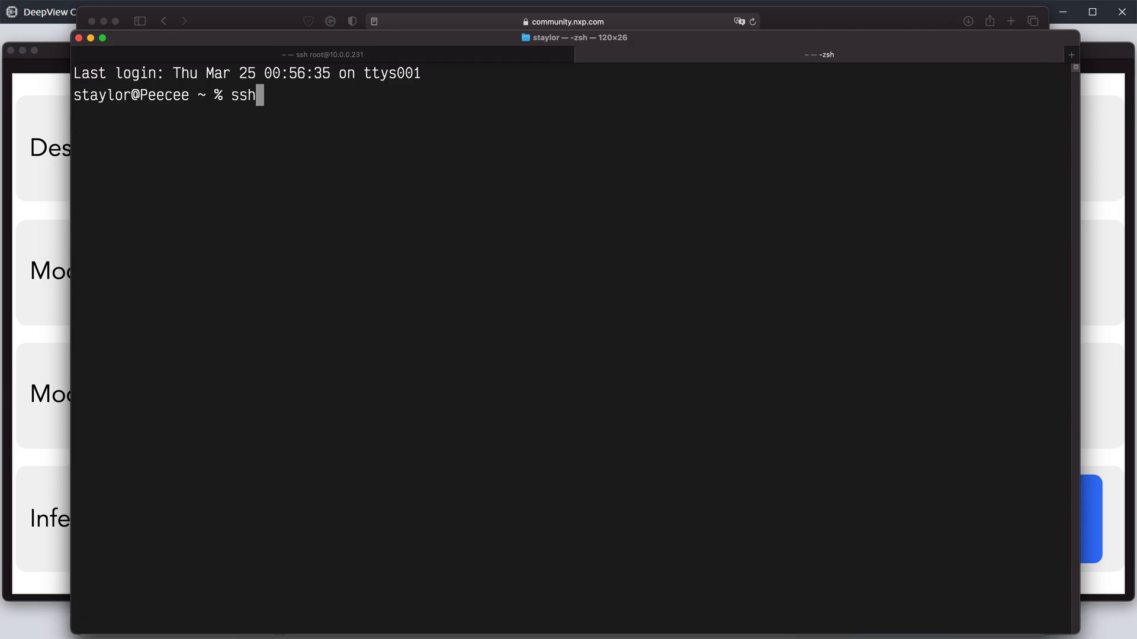
type(" root@10.0.0.231")
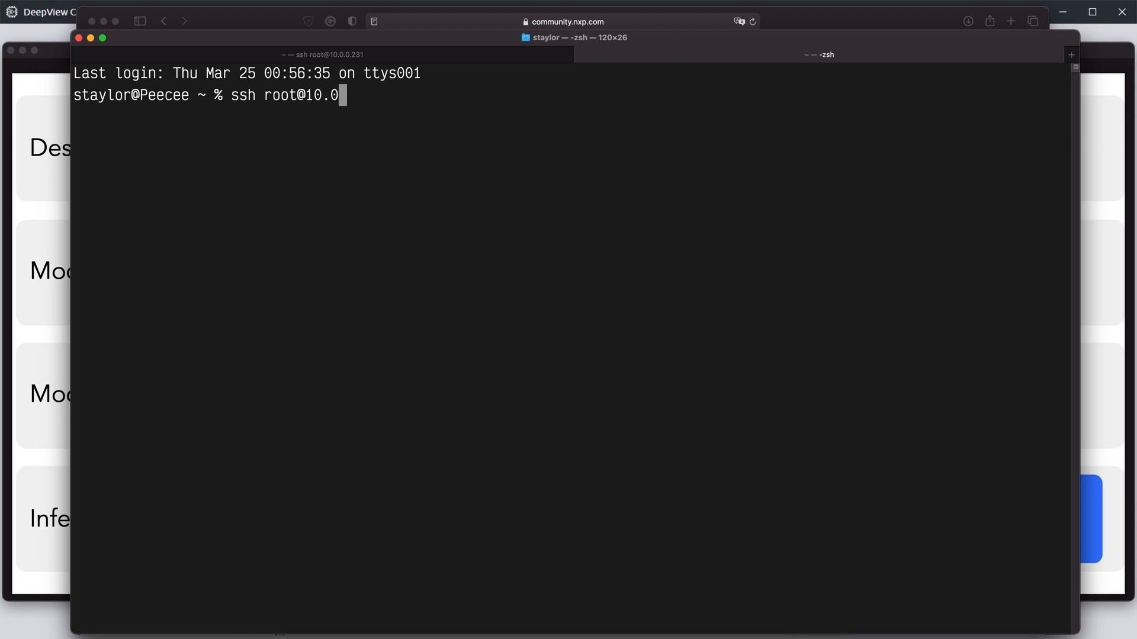
key("Return")
Step: Start a ModelRunner server from modelrunner-linux-armv8-2.3.2/bin with the options -e ovx -H 10819
type("./m")
key("Tab")
type("b")
key("Tab")
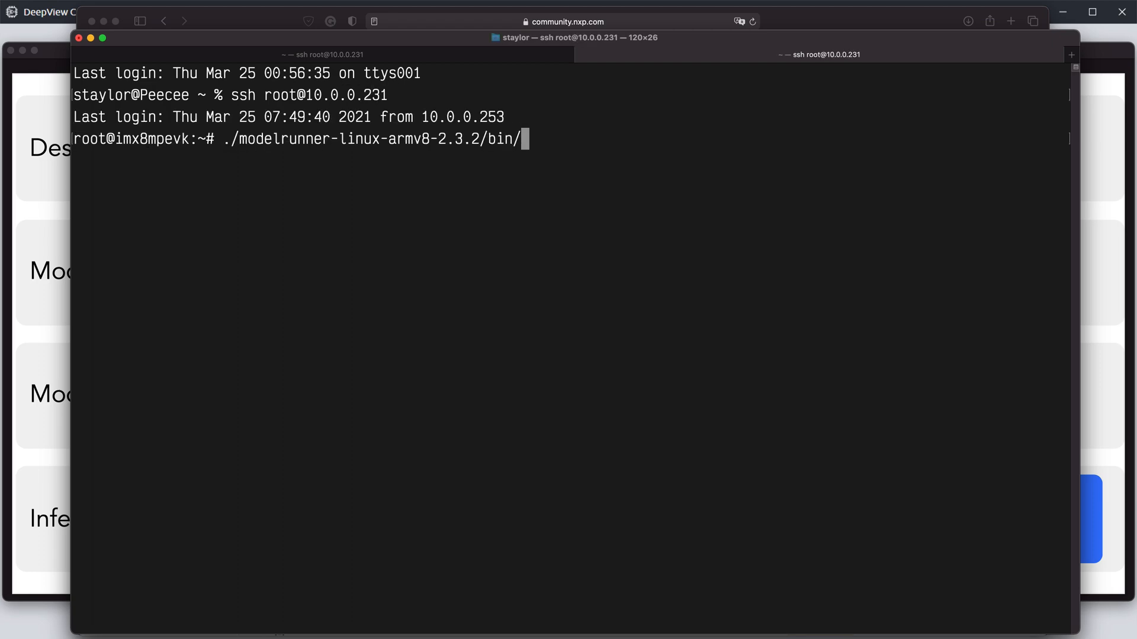
type("m")
key("Tab")
type("-")
type("elrunner -e")
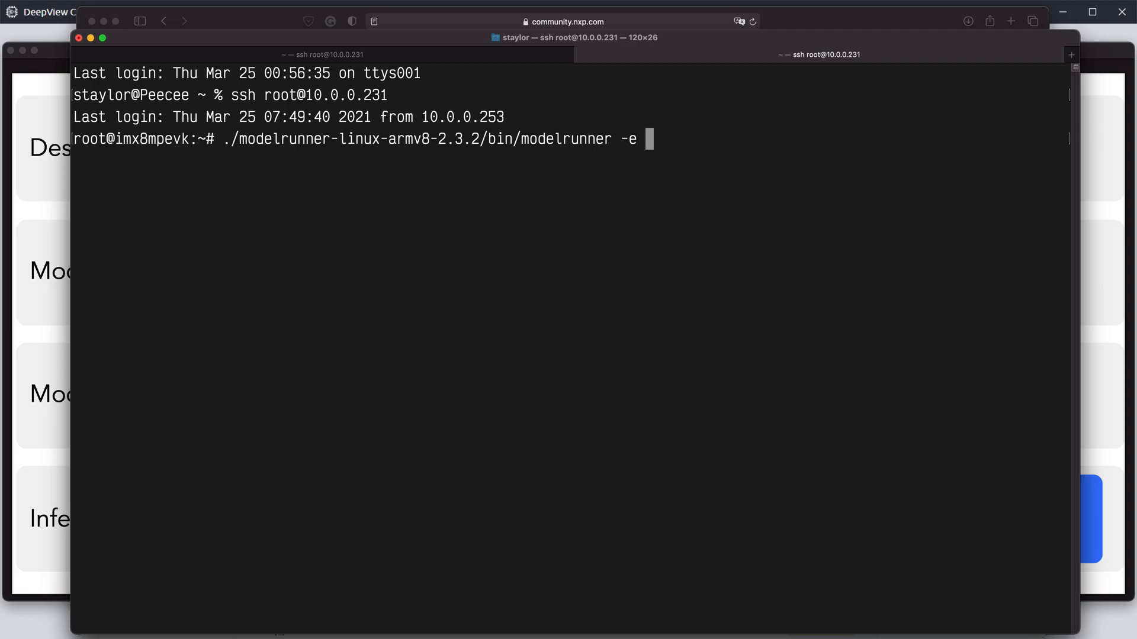
type(" ovx -H 10819")
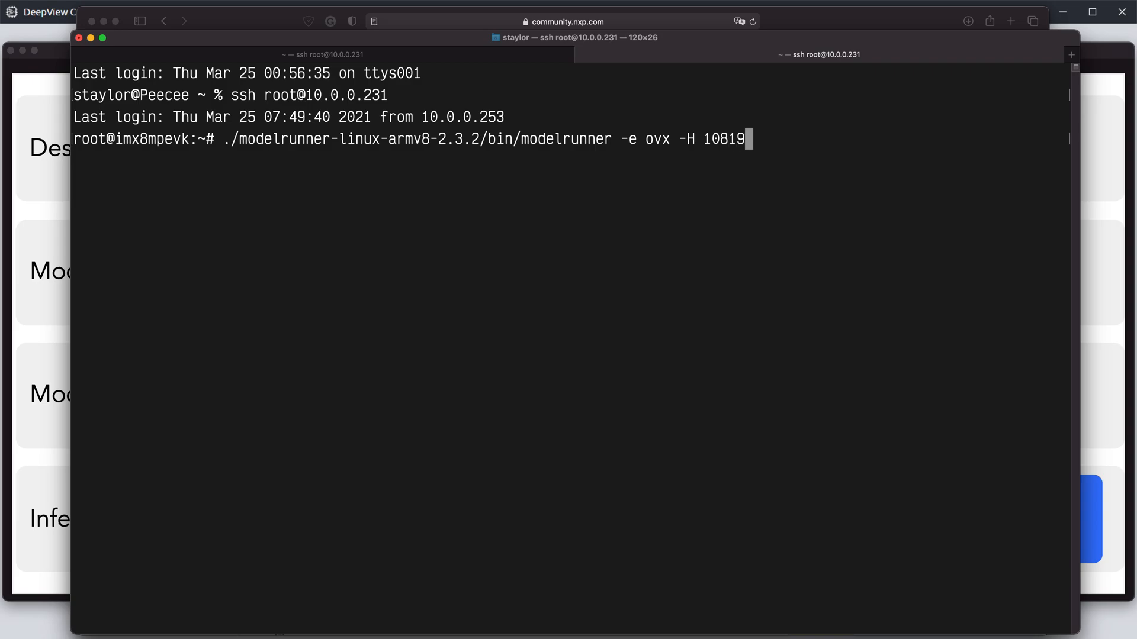
key("Return")
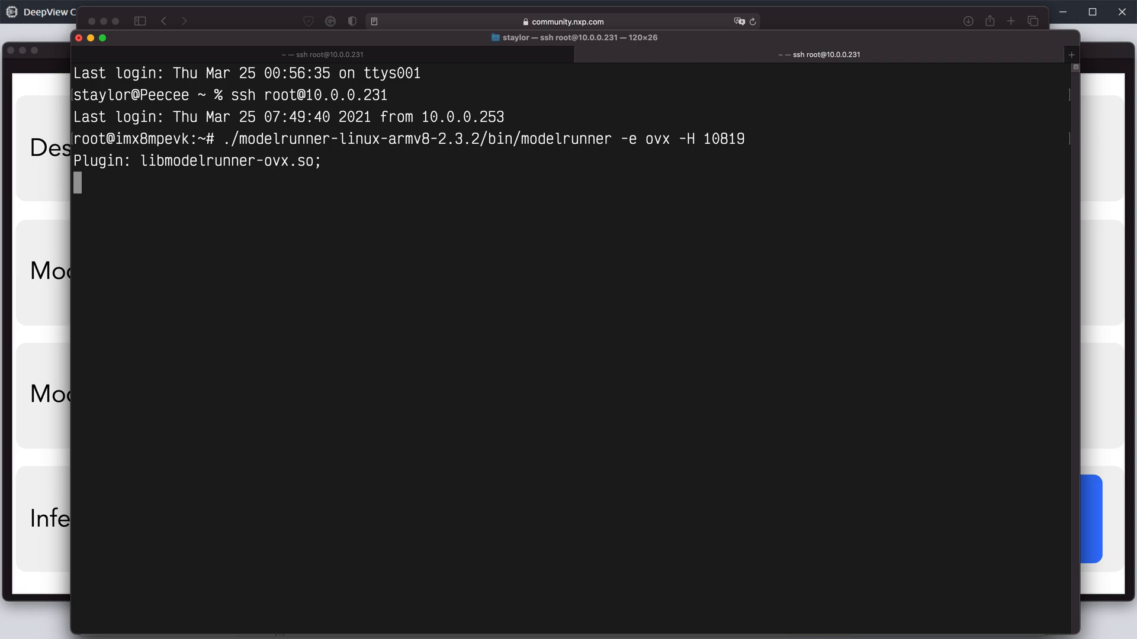
key("super+t")
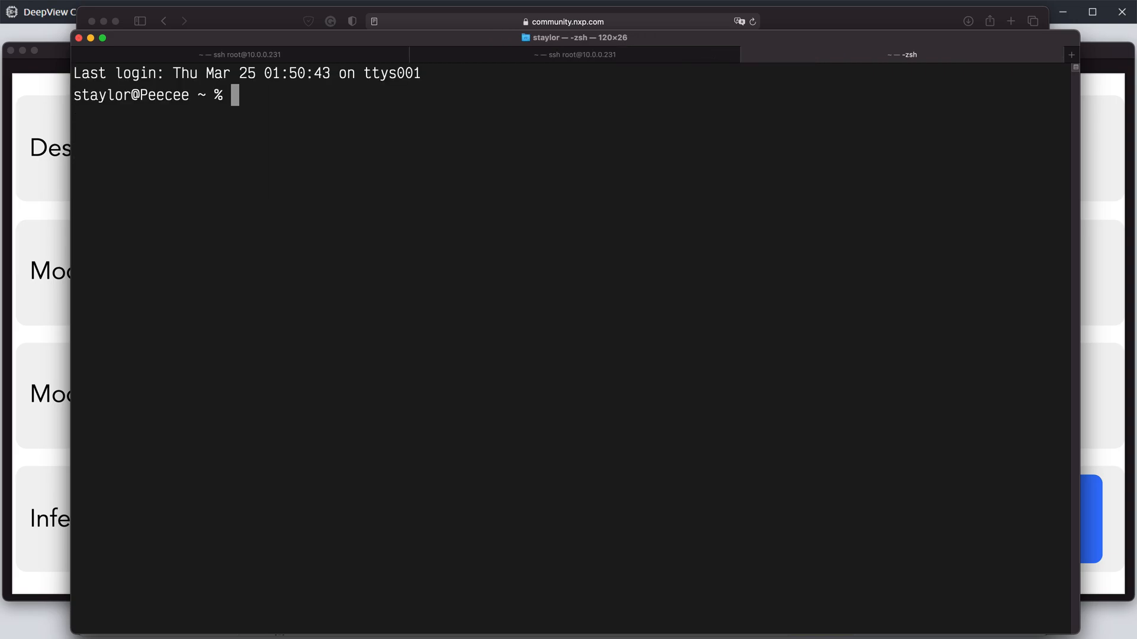
type("ssh root@10.0.0.231")
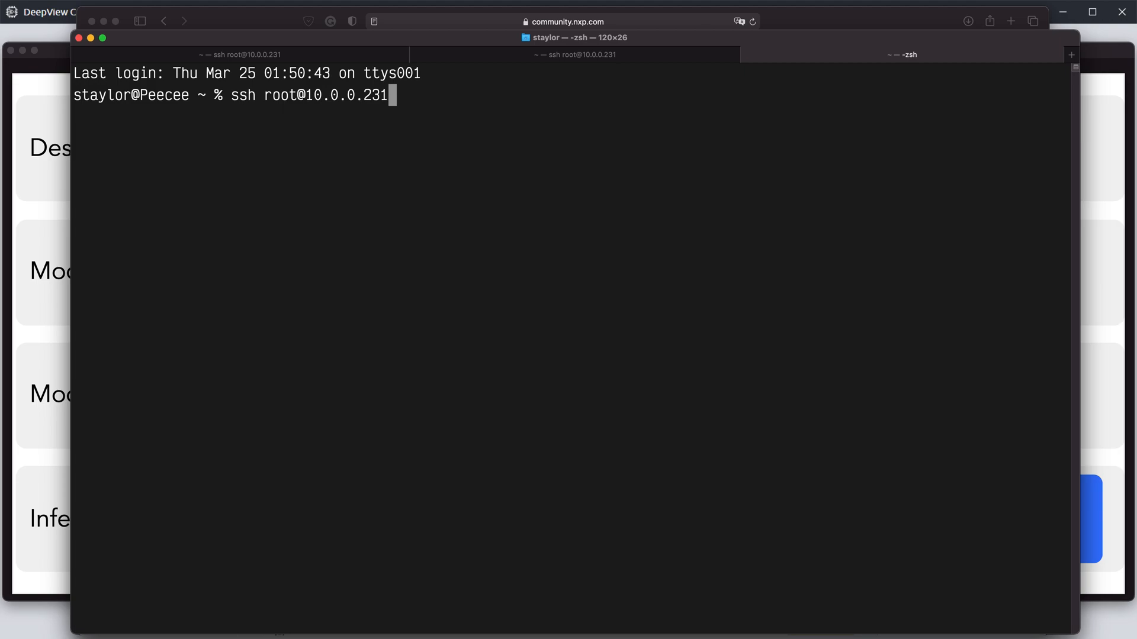
key("Return")
Step: Start a ModelRunner server from modelrunner-linux-armv8-2.3.2/bin with the options -e tflite -H 10820
type("./m")
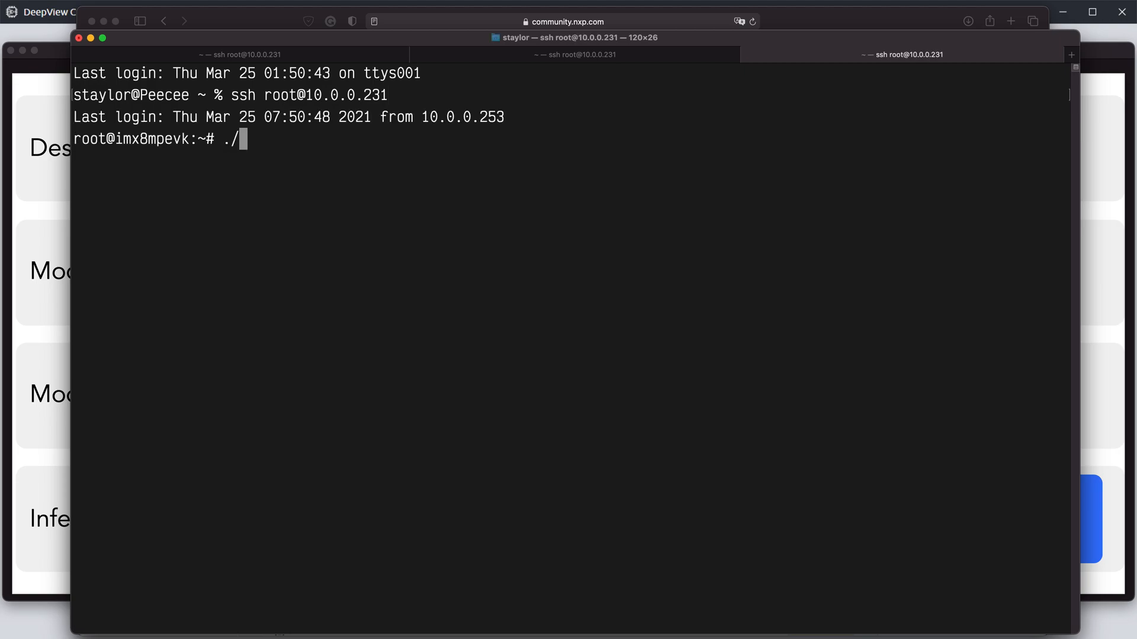
key("Tab")
type("bin/m")
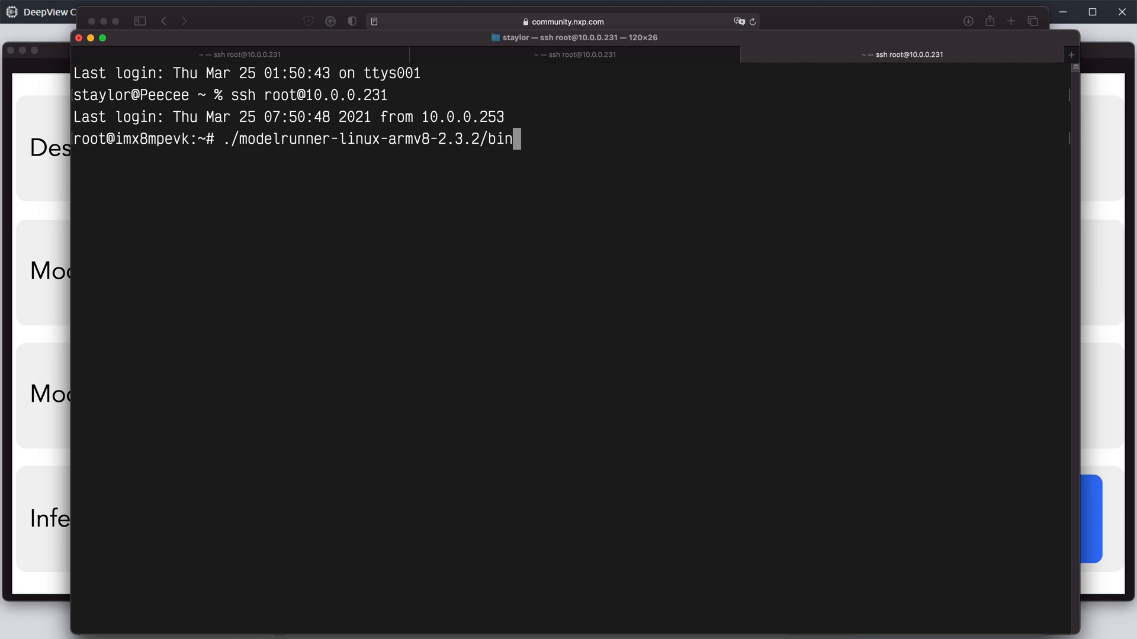
key("Tab")
type("-e")
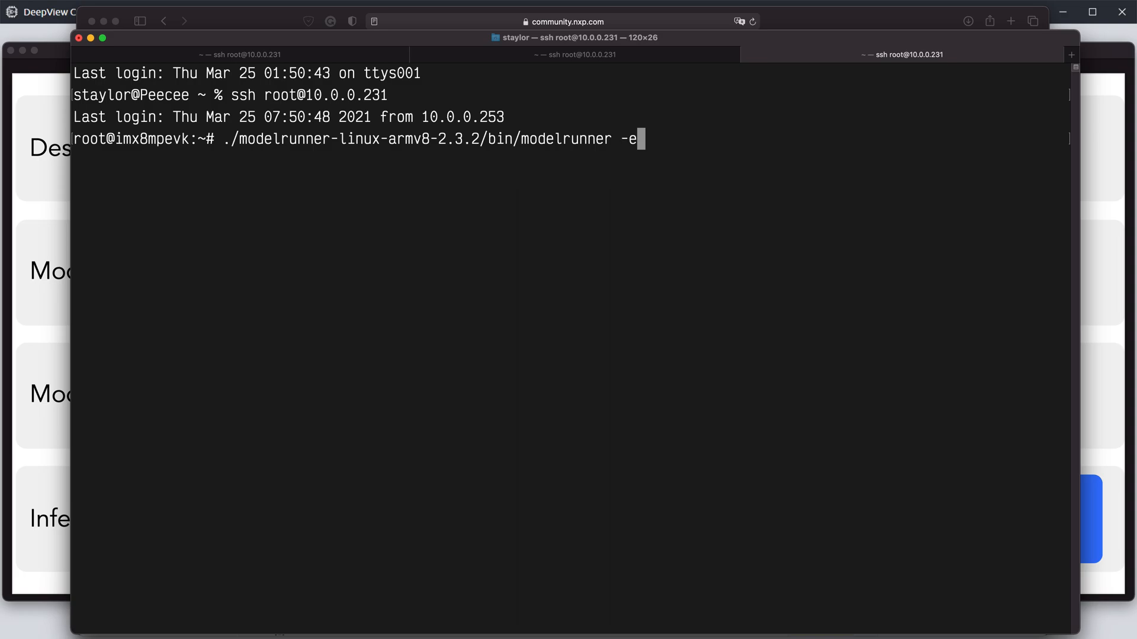
type(" tflite -")
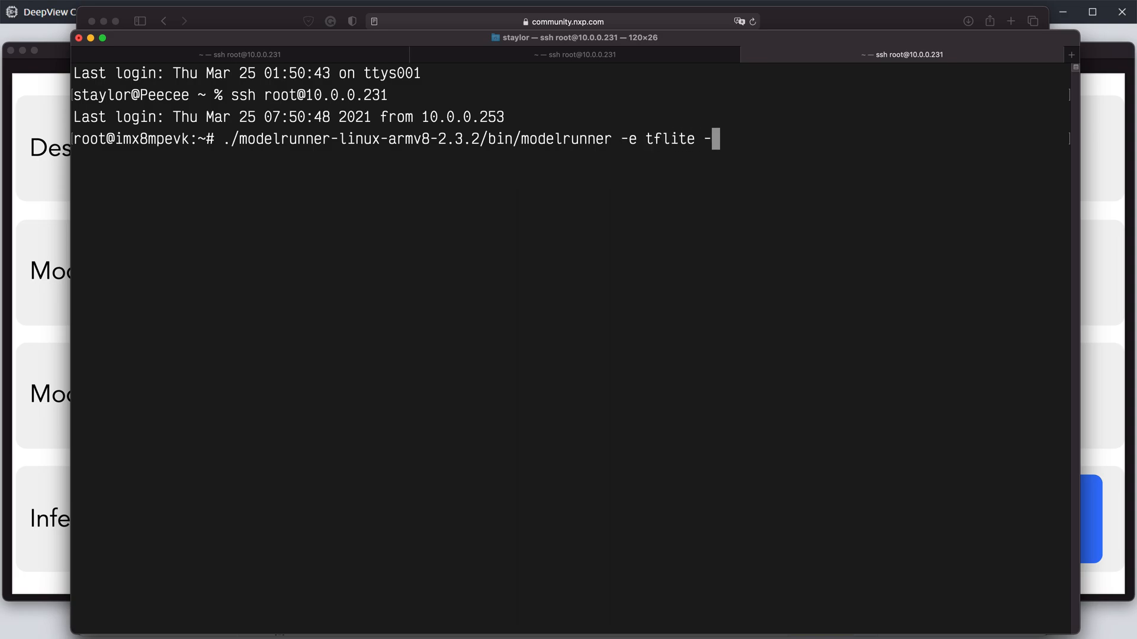
type("H 10820")
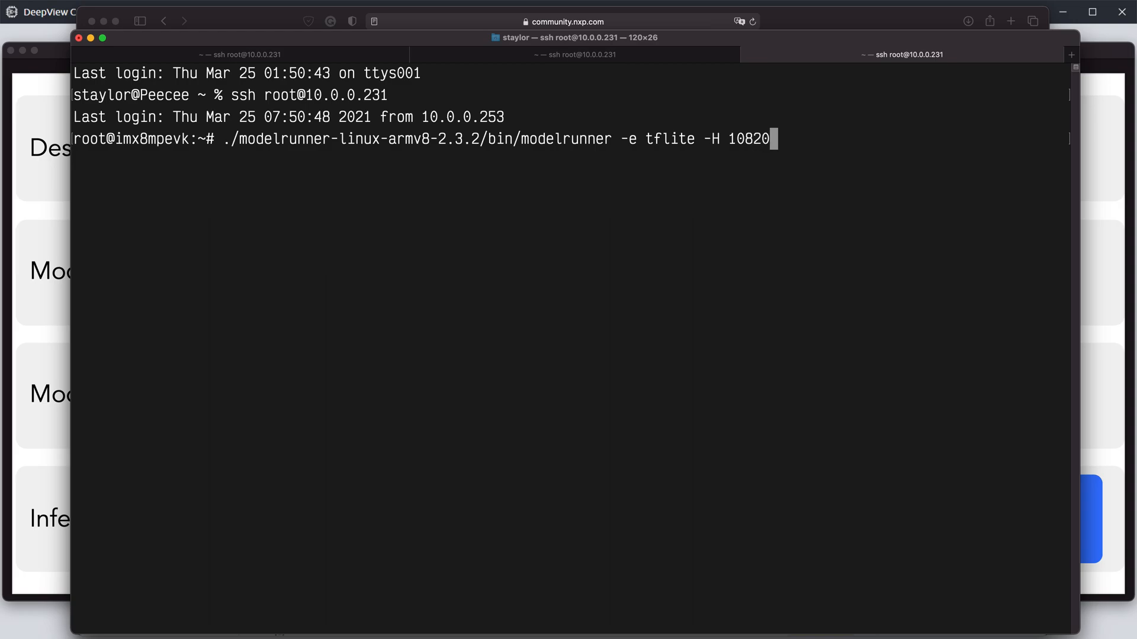
key("Return")
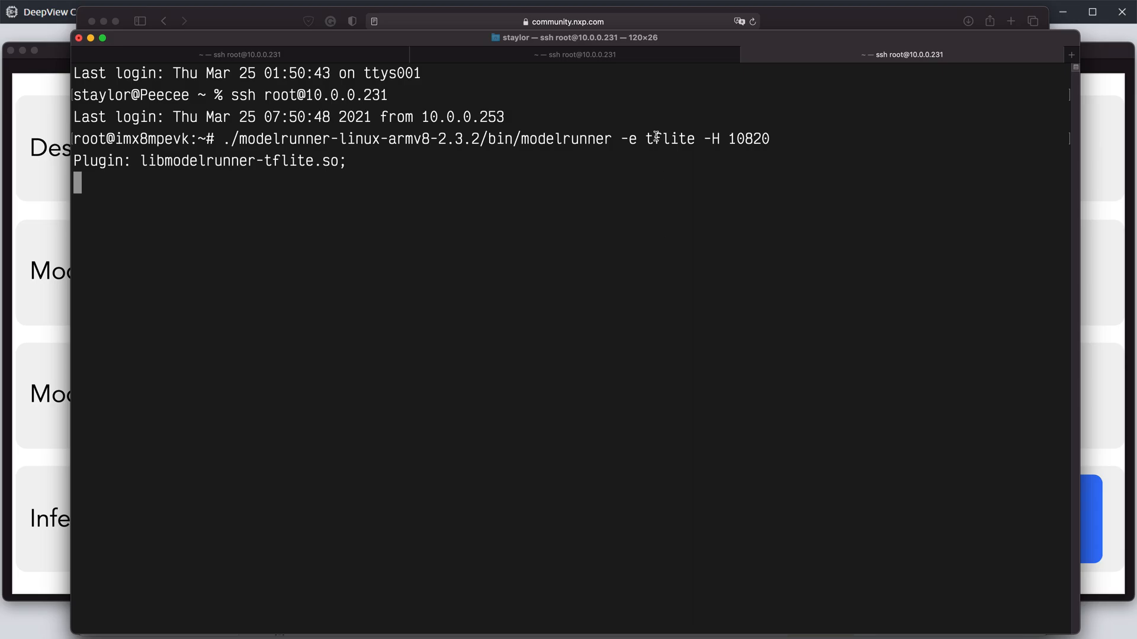
Step: Review the three running ModelRunner sessions, ending on the default-engine server's session
left_click(616, 55)
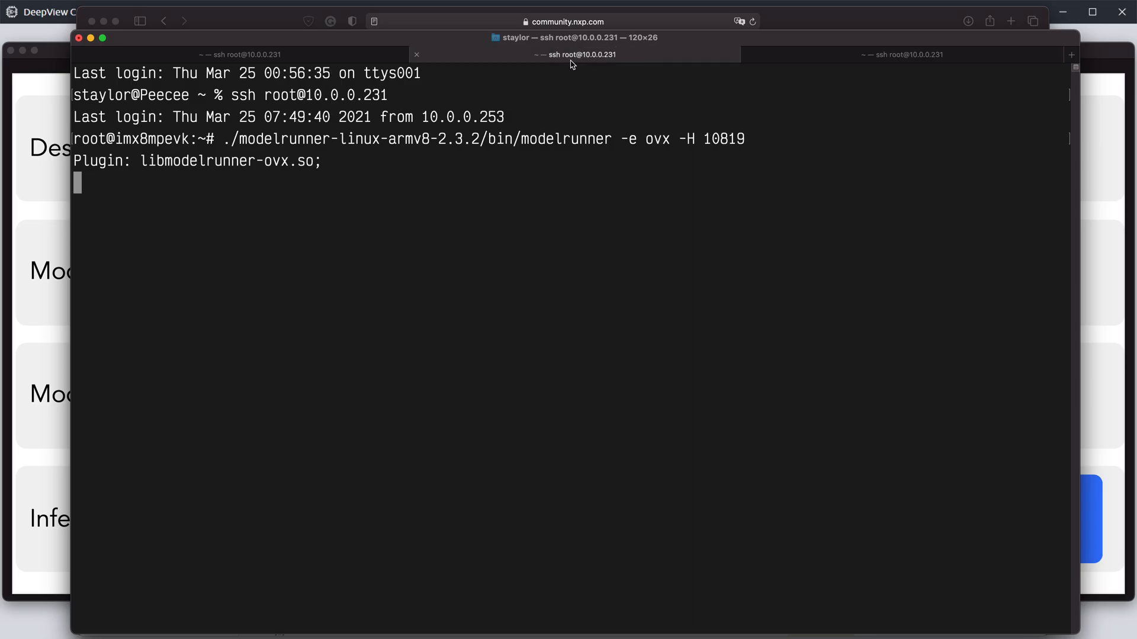
left_click(335, 56)
left_click(537, 56)
left_click(829, 57)
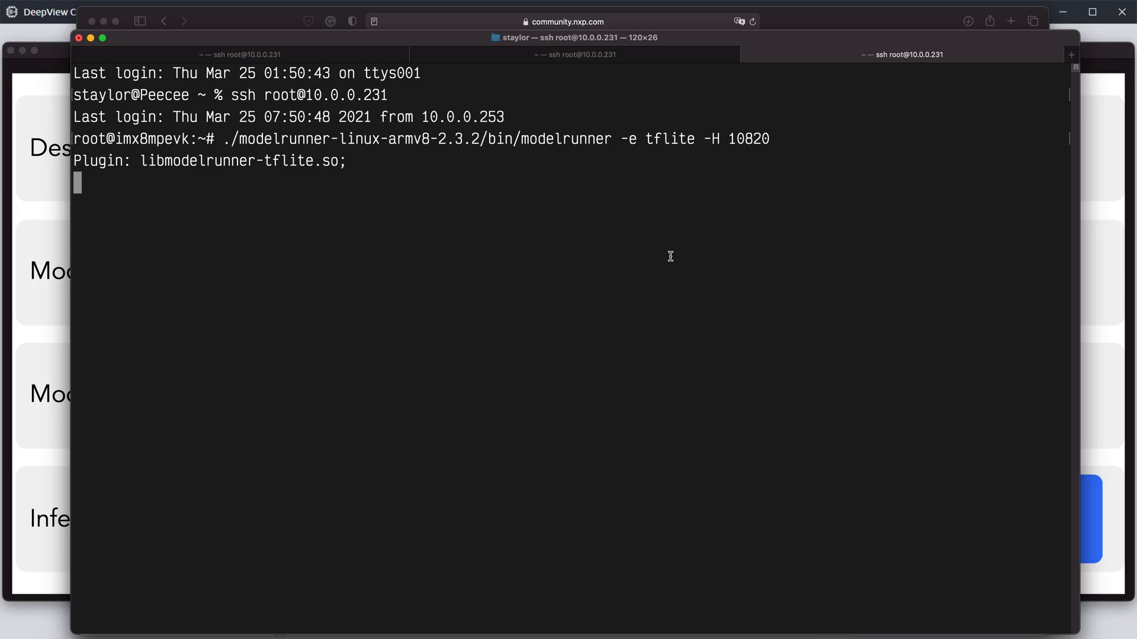
left_click(361, 58)
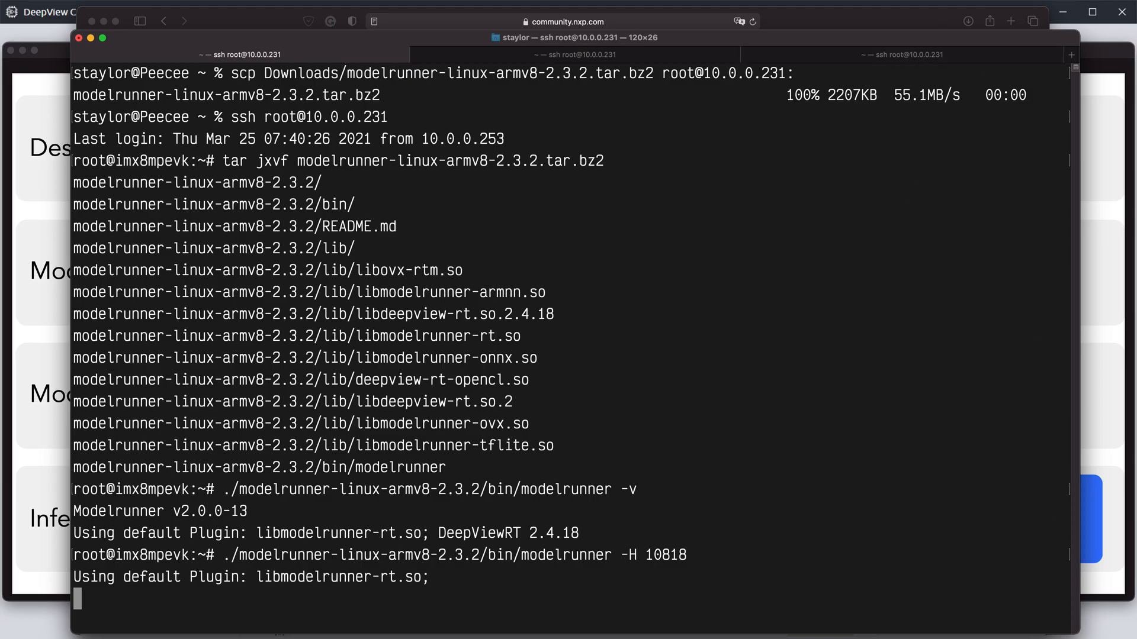
Step: Switch to DeepView Creator and open the recent project C:\DeepView\cars.deepview
left_click(869, 638)
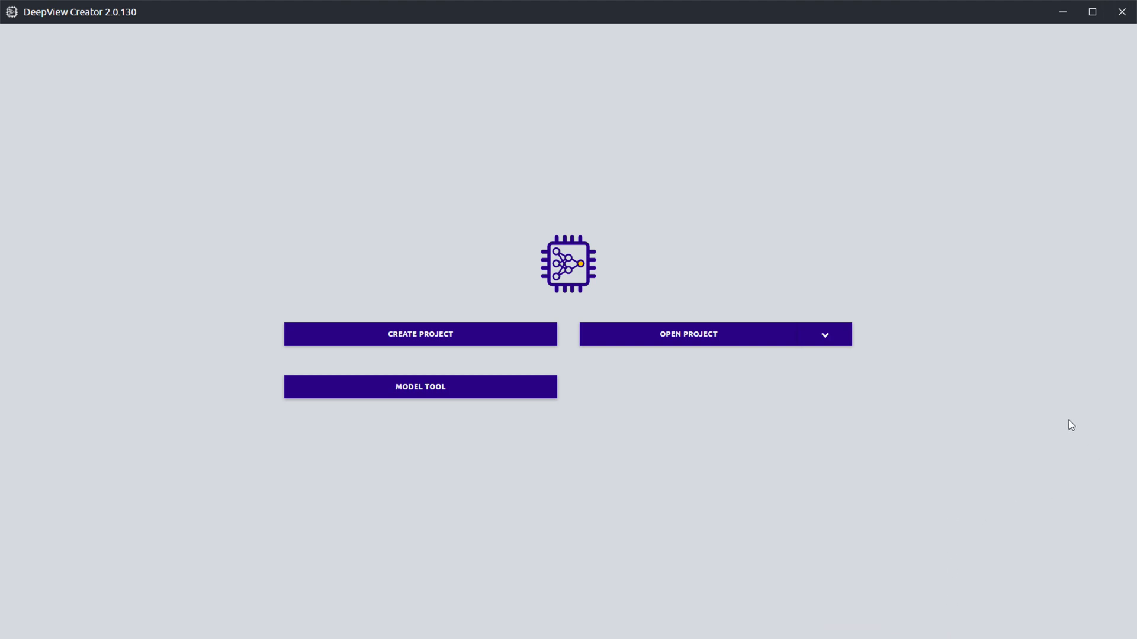
left_click(834, 339)
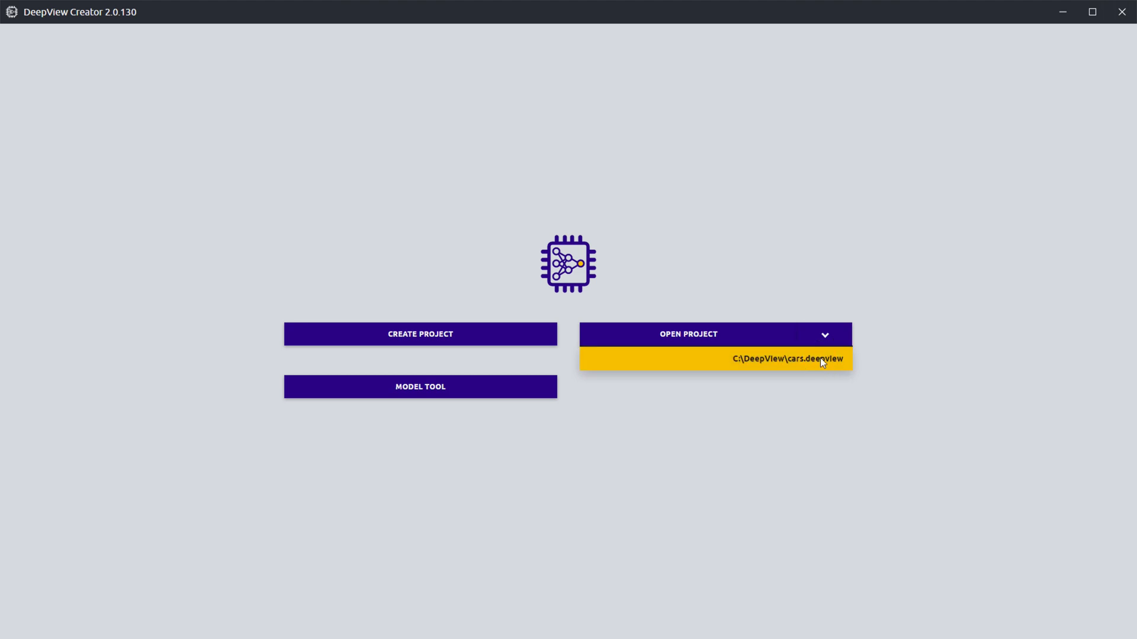
left_click(820, 358)
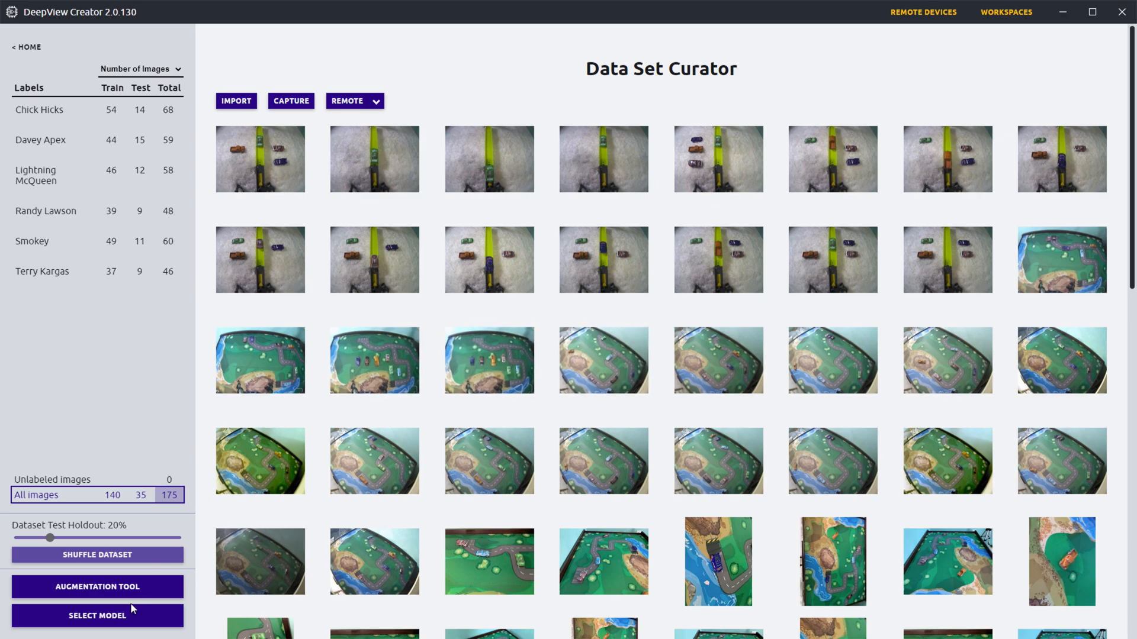
Step: Load the previous model detection-performance-mcu-2021-03-24T07-42-09.788Z from its checkpoint trained for 1000 epochs
left_click(116, 623)
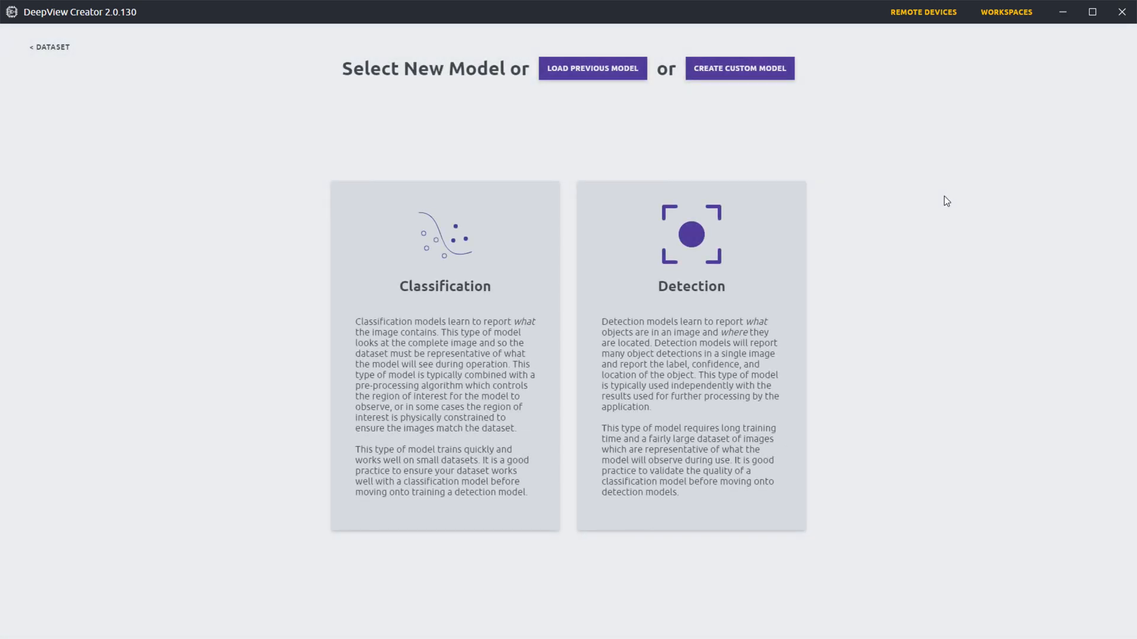
left_click(560, 71)
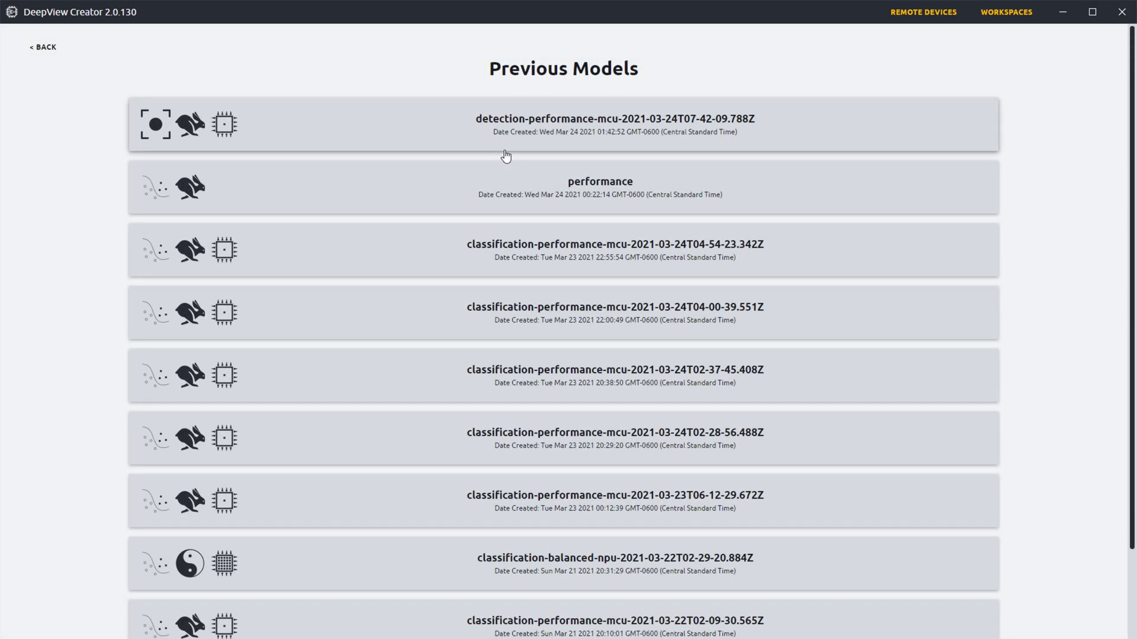
left_click(443, 135)
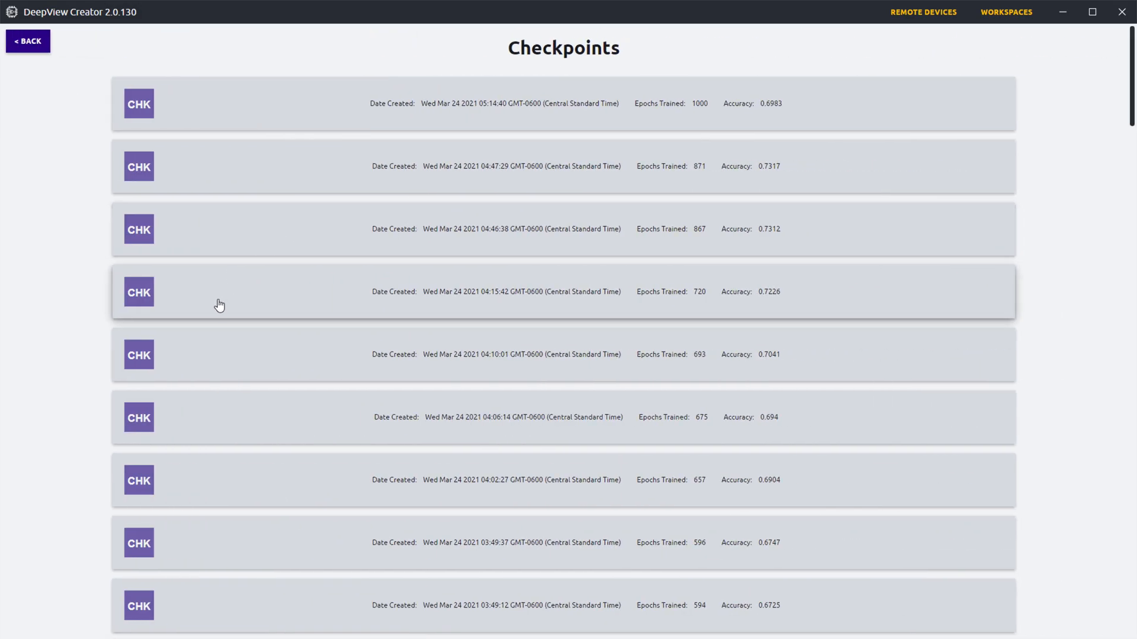
left_click(842, 117)
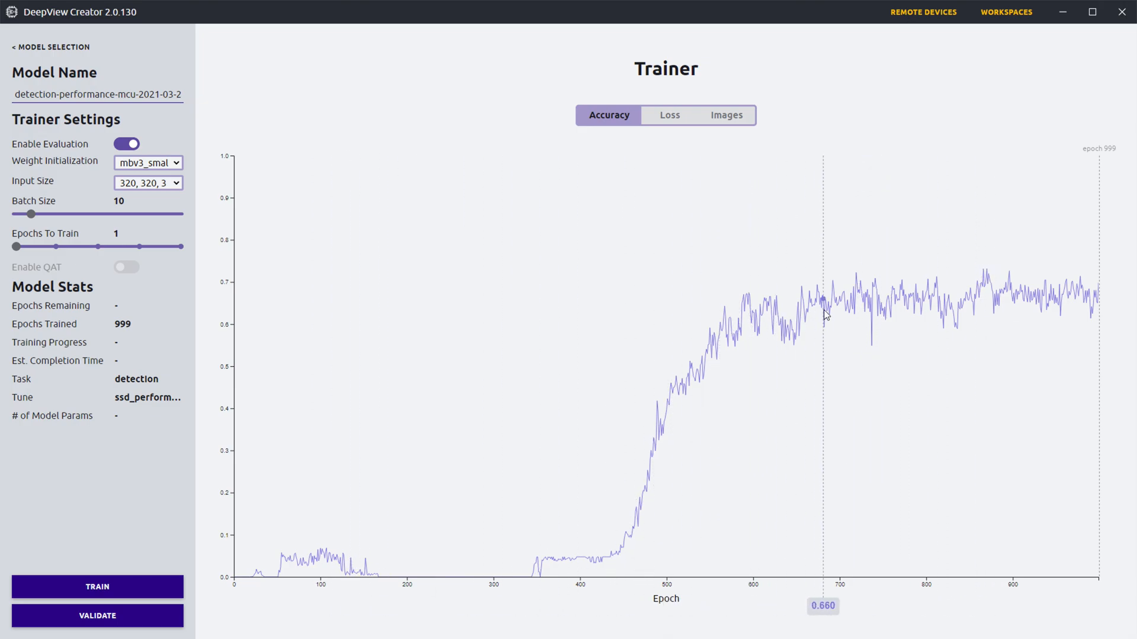
Step: Review the trainer's loss graph and evaluation images, ending on the accuracy graph
left_click(677, 118)
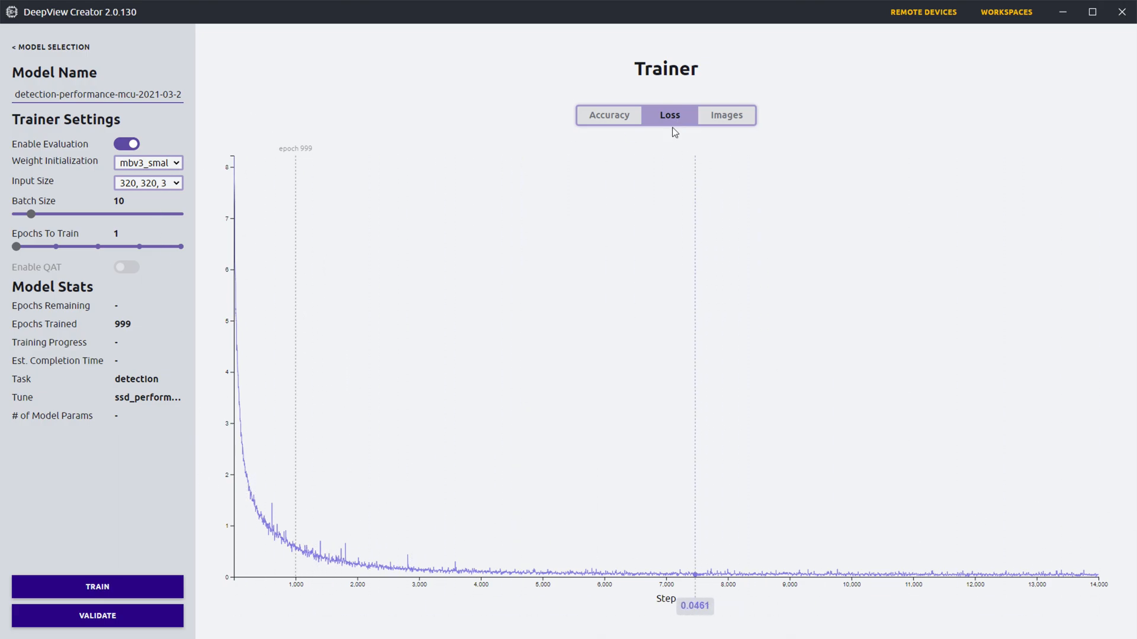
left_click(720, 121)
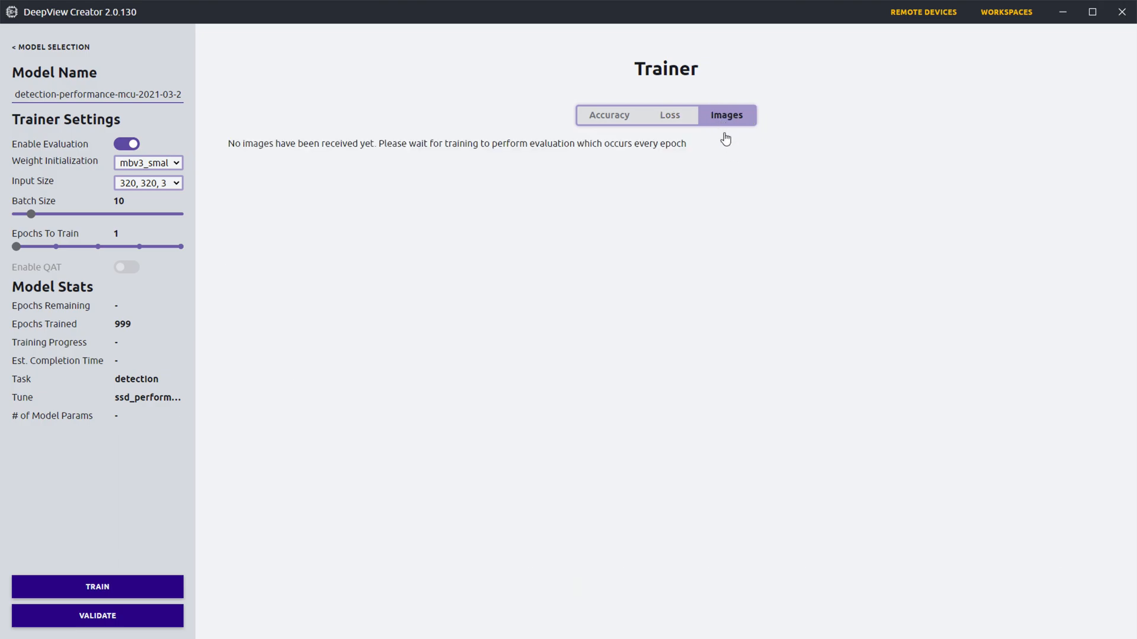
left_click(611, 117)
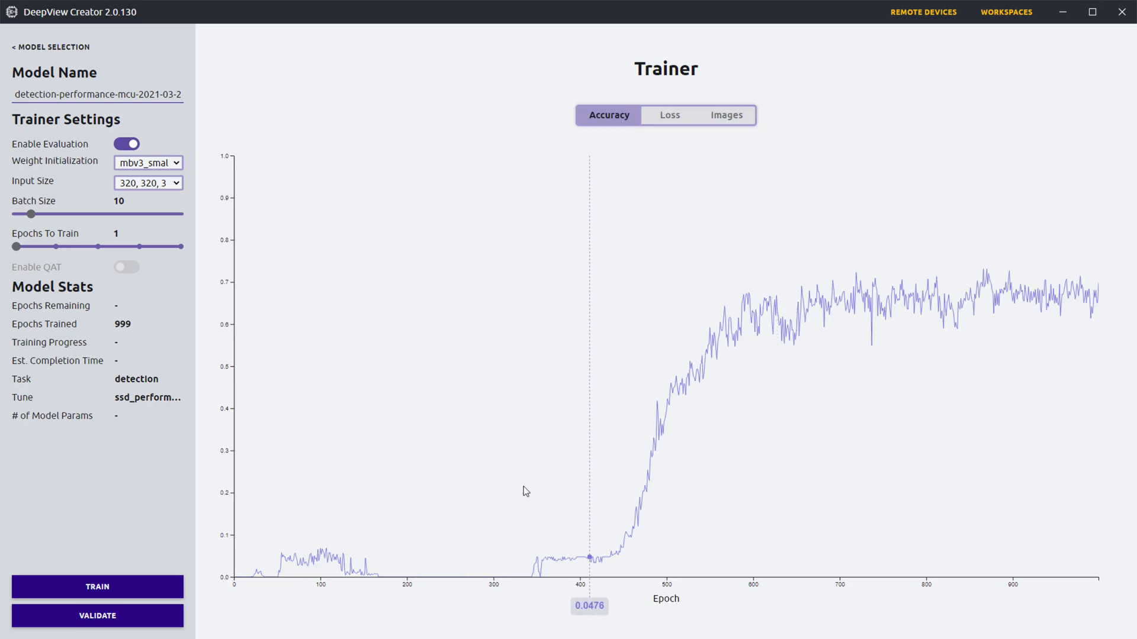
Step: Run validation of the detection model on the Default target and inspect the post-training quantization options, leaving quantization off
left_click(91, 619)
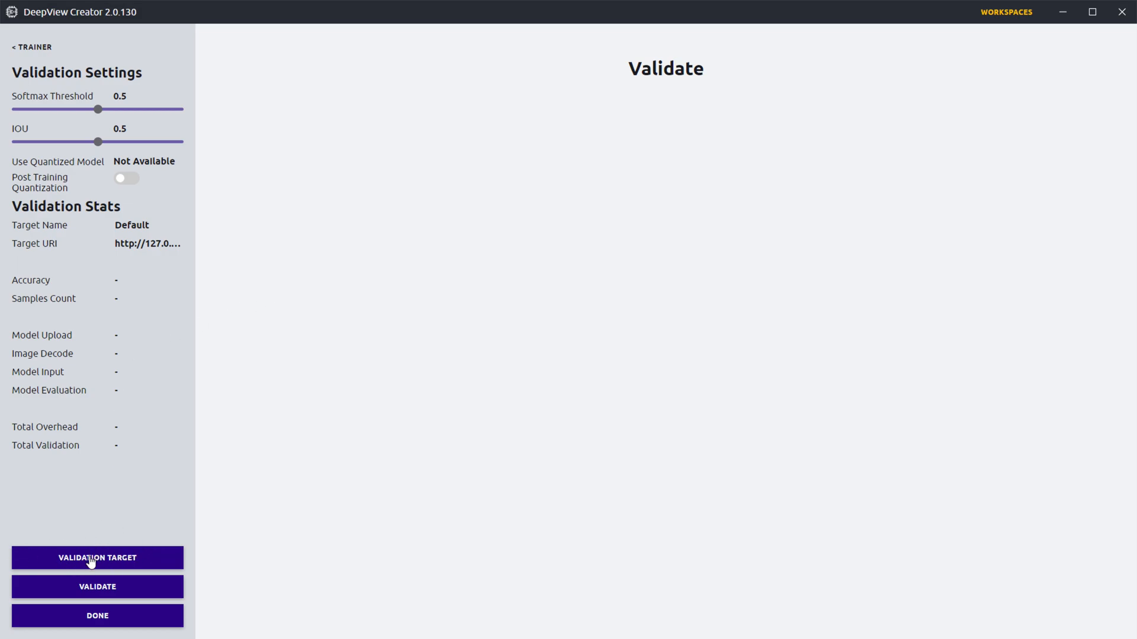
left_click(98, 588)
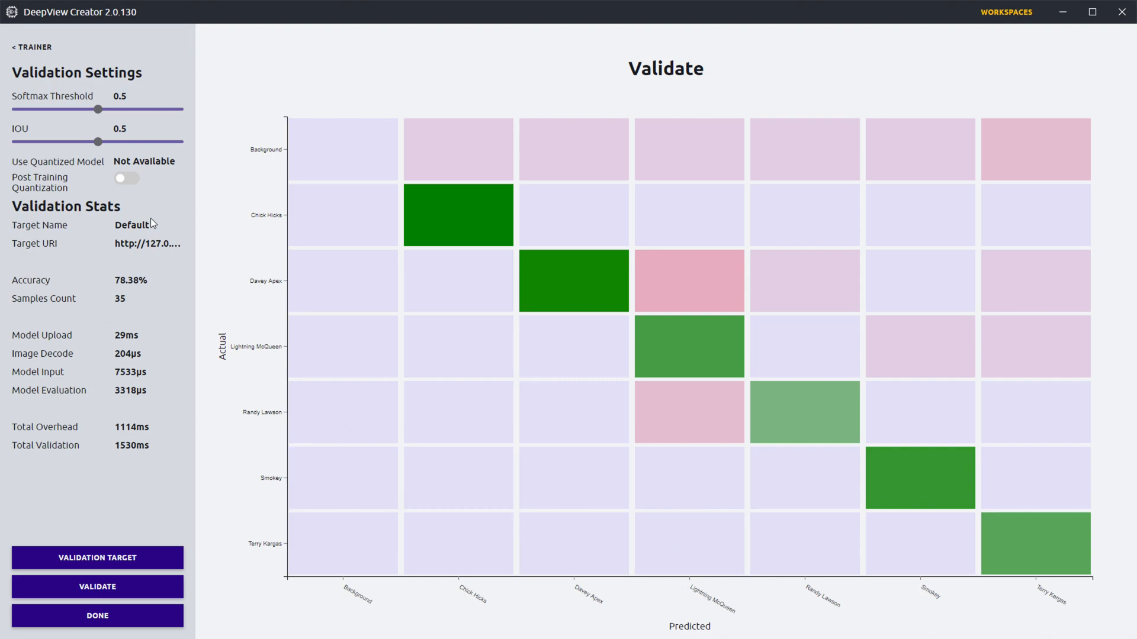
left_click(129, 180)
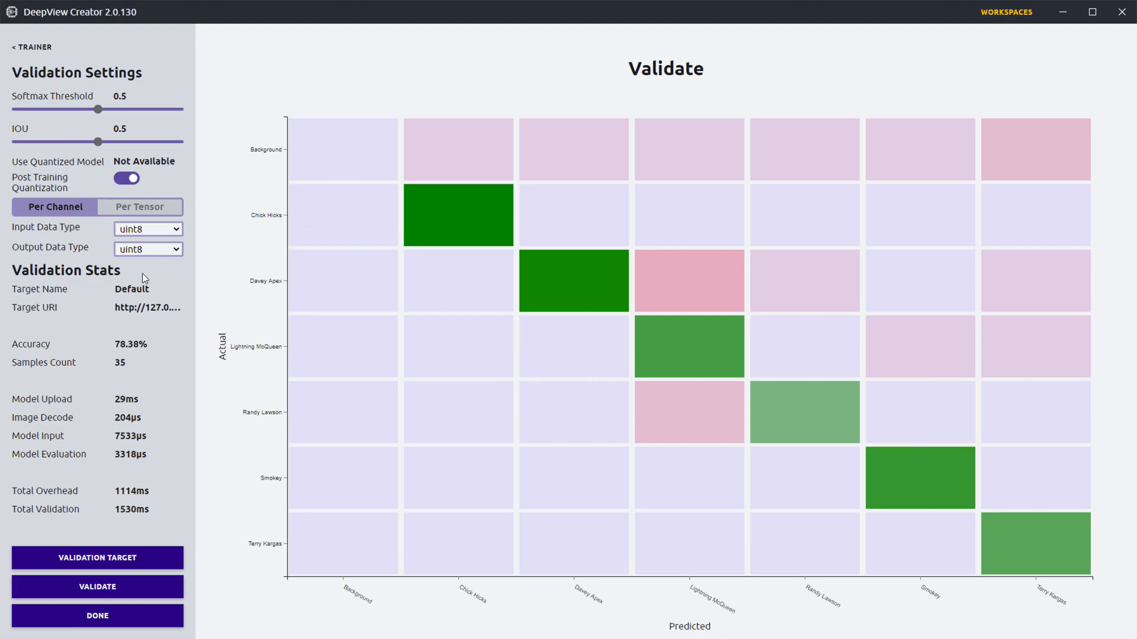
left_click(122, 184)
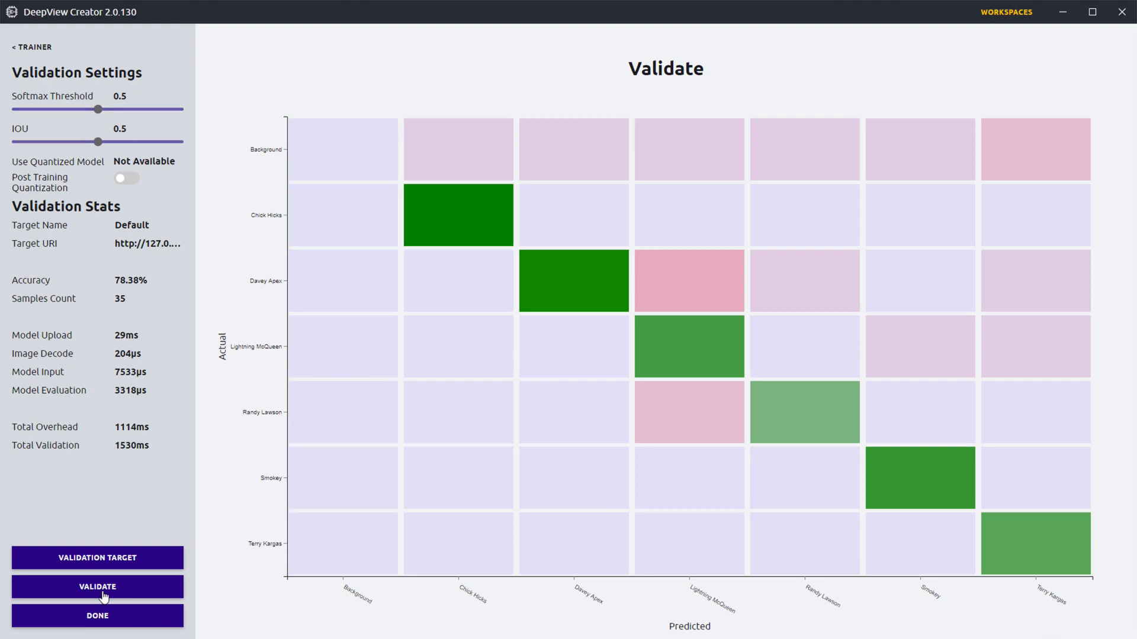
Step: Check the TFLite server's port in the Terminal and set the validation target to 8MPlus CPU - TFLite at 10.0.0.231:10820
left_click(80, 565)
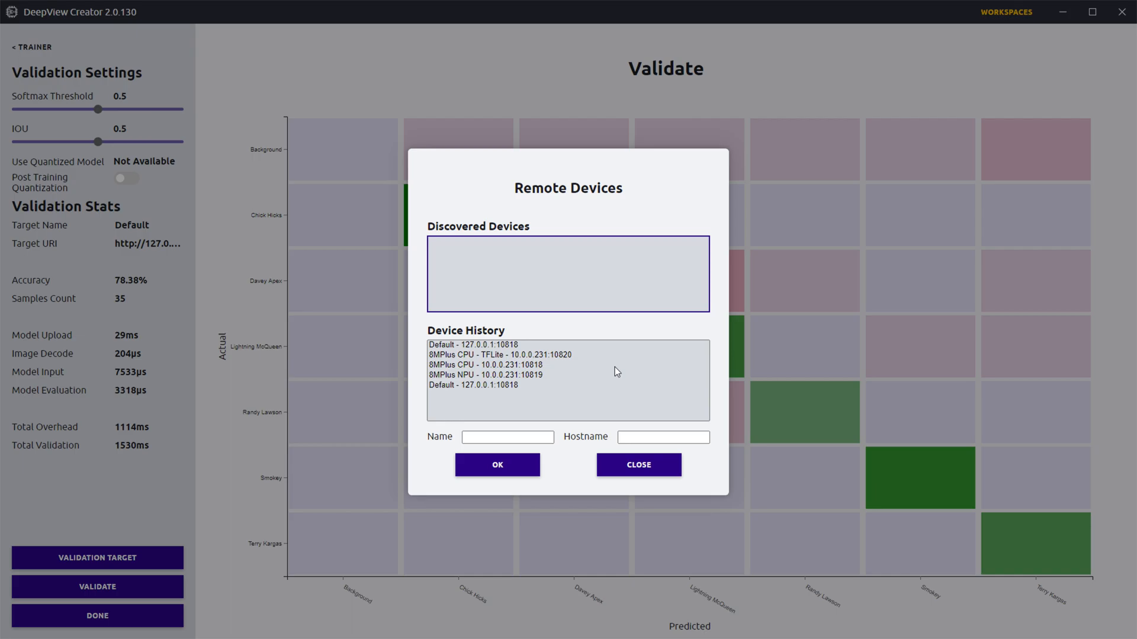
key("super+Tab")
left_click(855, 53)
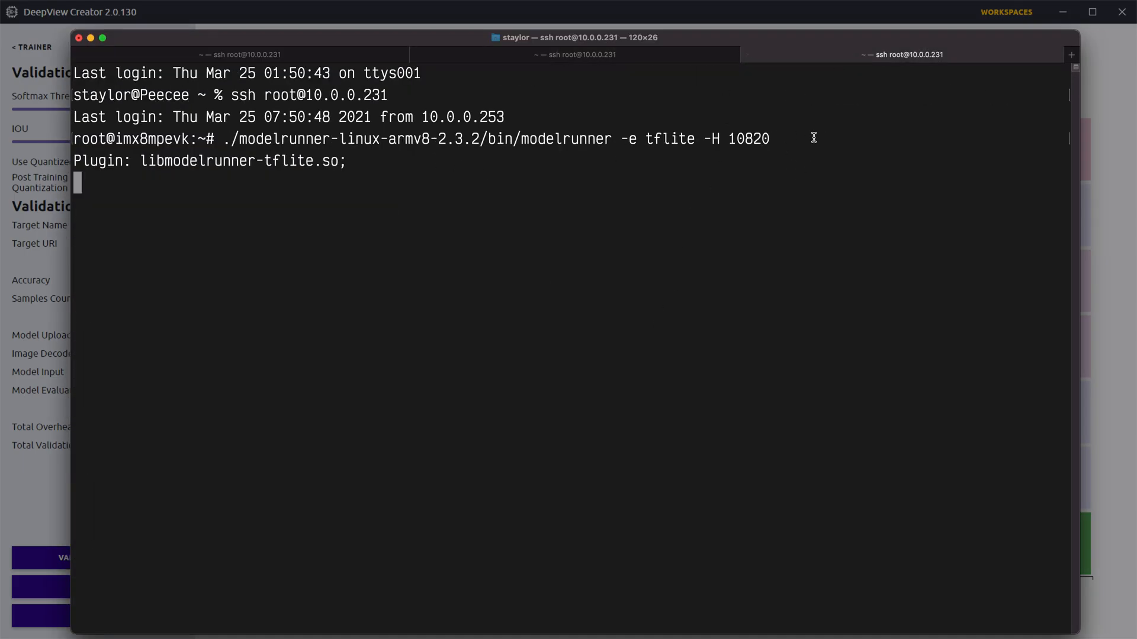
key("super+Tab")
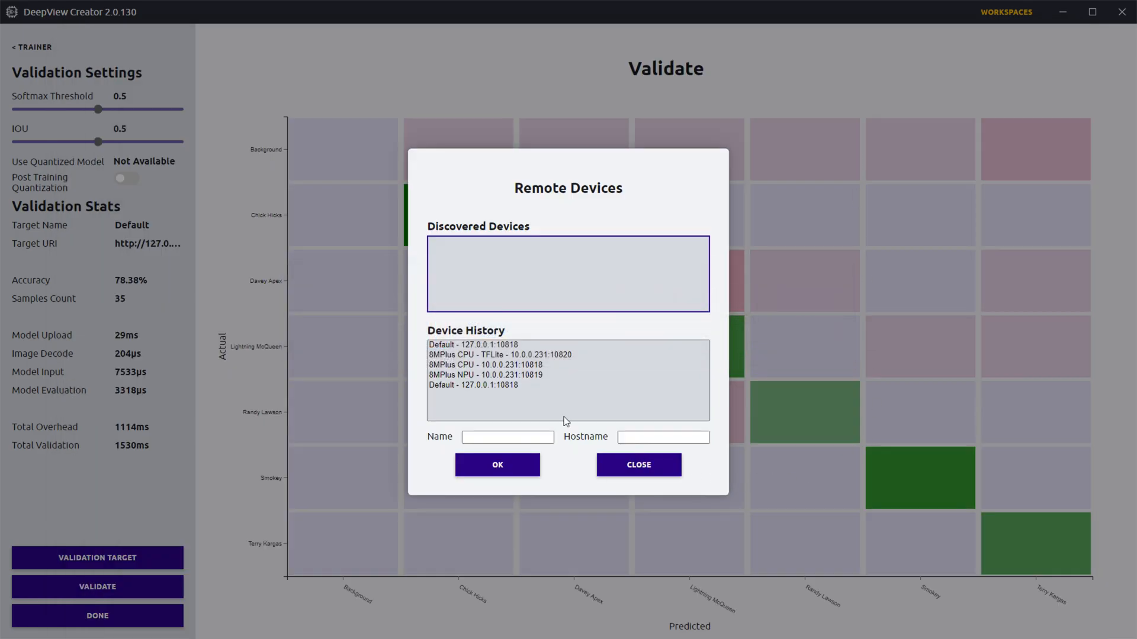
left_click(566, 355)
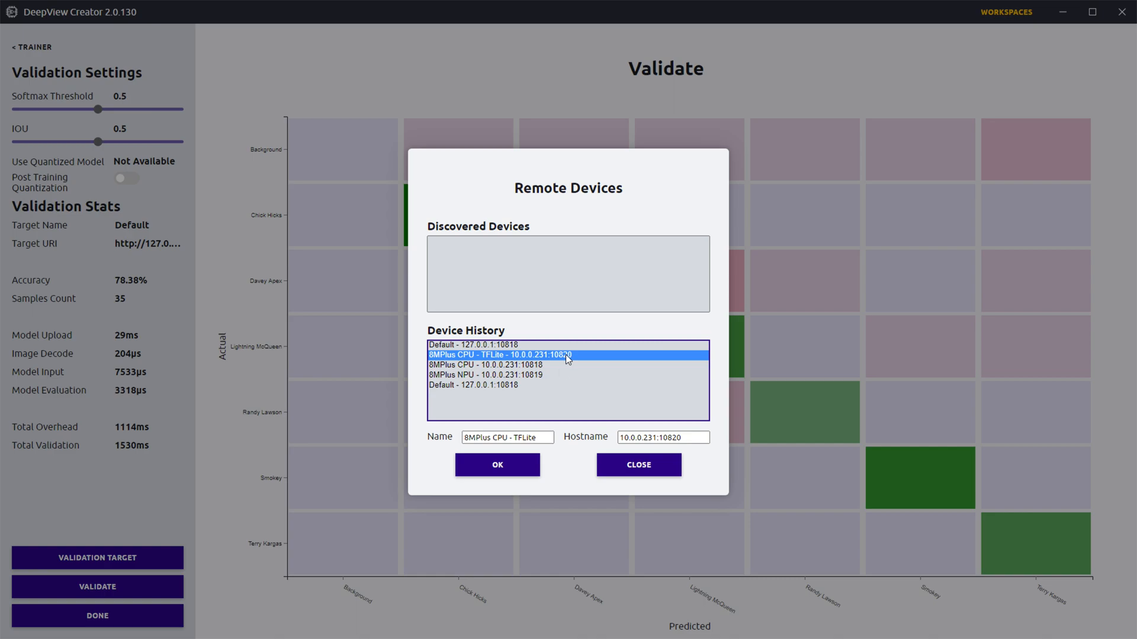
left_click(479, 463)
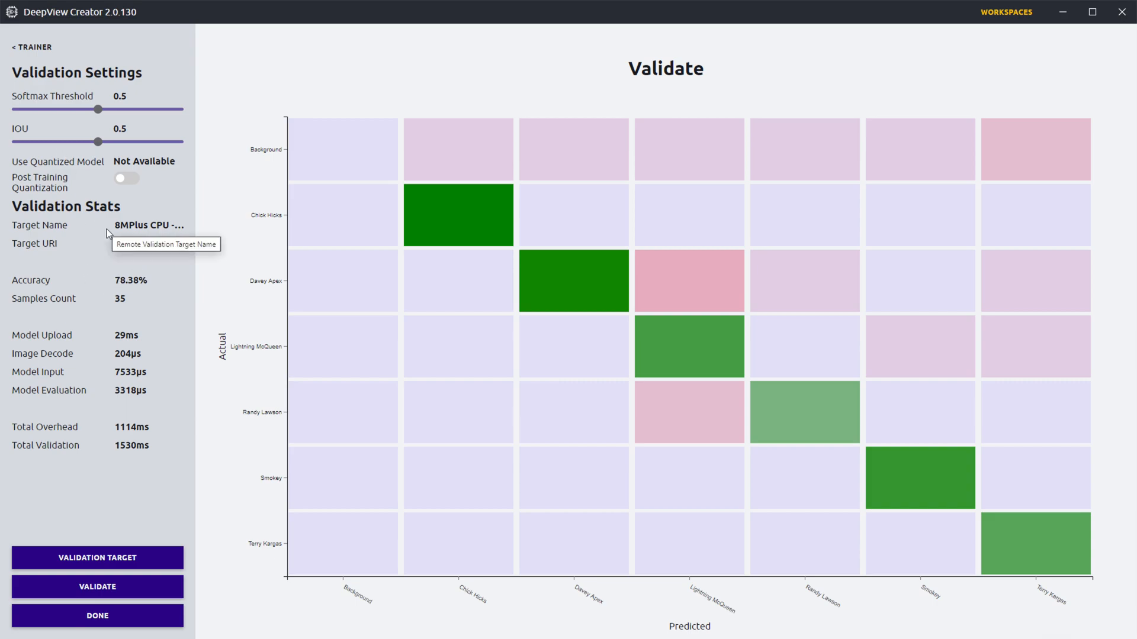
Step: Examine the accuracy, samples count and model evaluation time of the Default target's validation run
double_click(119, 281)
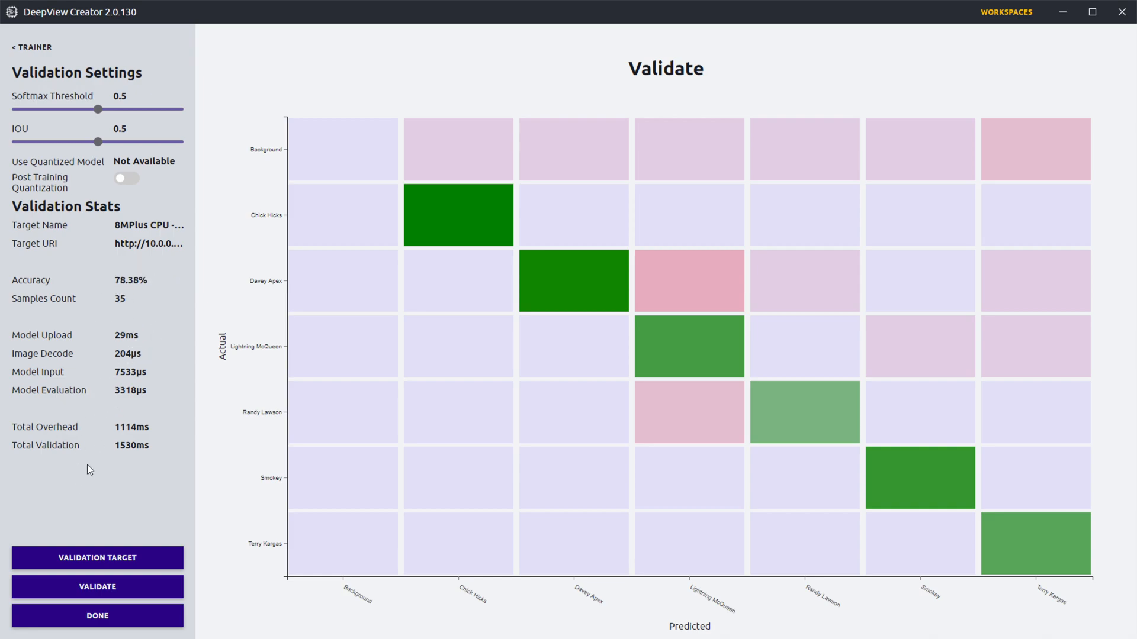
double_click(128, 300)
left_click(135, 304)
double_click(121, 390)
left_click(166, 397)
double_click(146, 393)
left_click_drag(148, 393, 130, 394)
left_click(120, 396)
Step: Run validation on the 8MPlus CPU - TFLite target and examine its model evaluation, model upload, overhead and total validation times
left_click(114, 591)
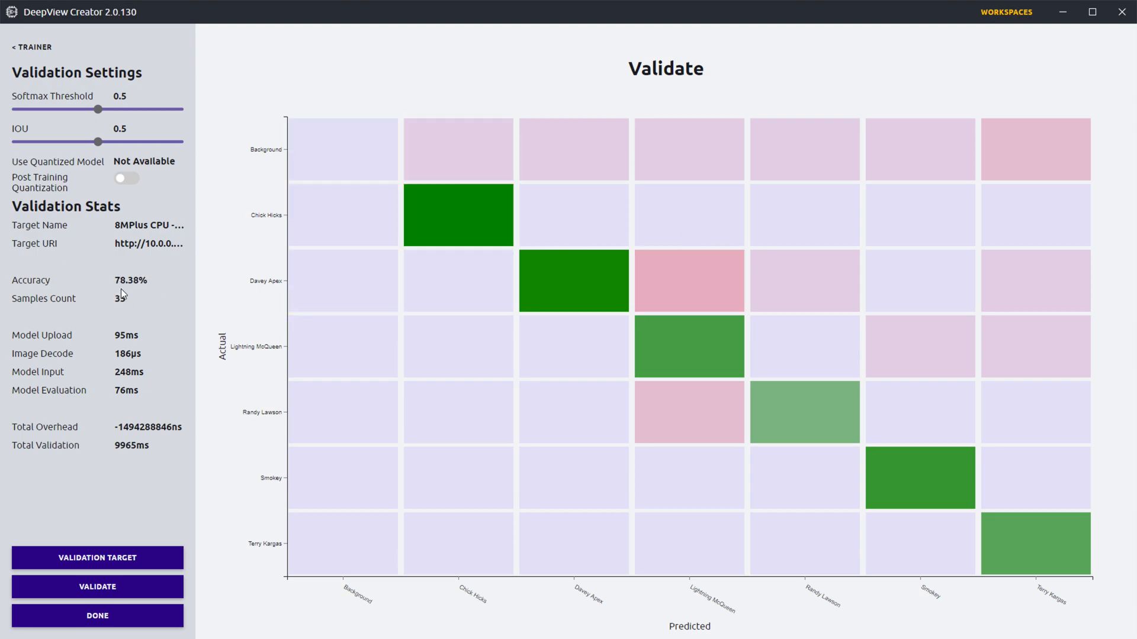
left_click_drag(112, 390, 136, 391)
left_click(155, 392)
left_click(132, 391)
left_click_drag(119, 391, 134, 393)
left_click_drag(115, 427, 185, 428)
left_click(133, 437)
left_click_drag(115, 429, 151, 431)
left_click(153, 431)
left_click_drag(36, 446, 110, 445)
left_click(110, 445)
double_click(121, 445)
left_click(123, 335)
left_click_drag(115, 427, 201, 432)
left_click(164, 427)
double_click(128, 427)
left_click(138, 521)
Step: Set the validation target to 8MPlus CPU at 10.0.0.231:10818, checking the port against the default-engine server in the Terminal
left_click(137, 563)
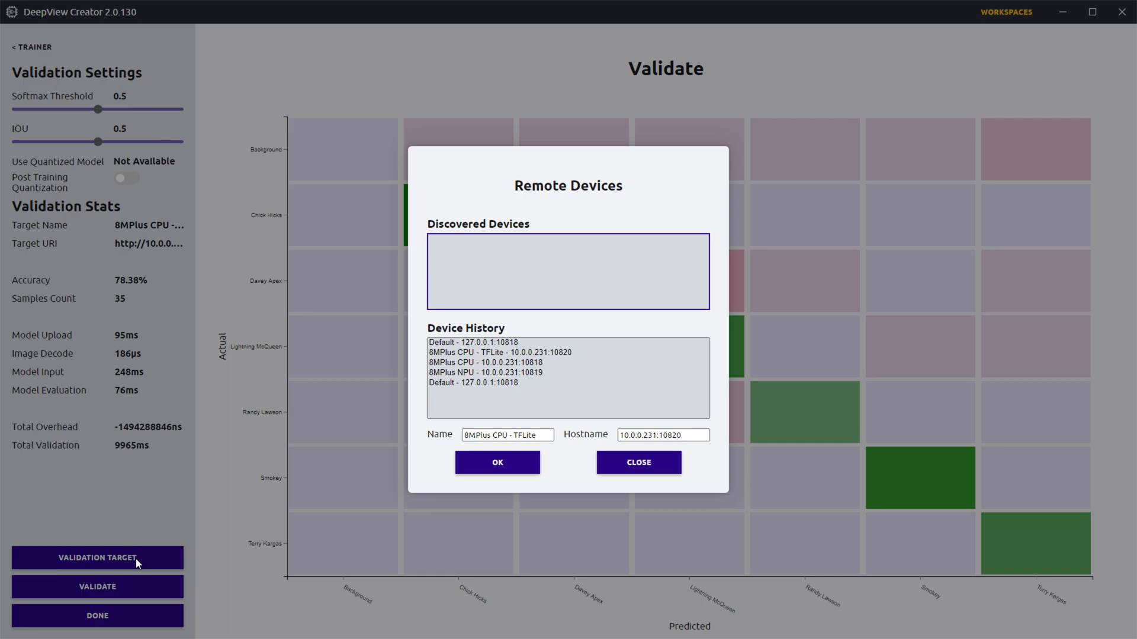
left_click(542, 363)
key("super+Tab")
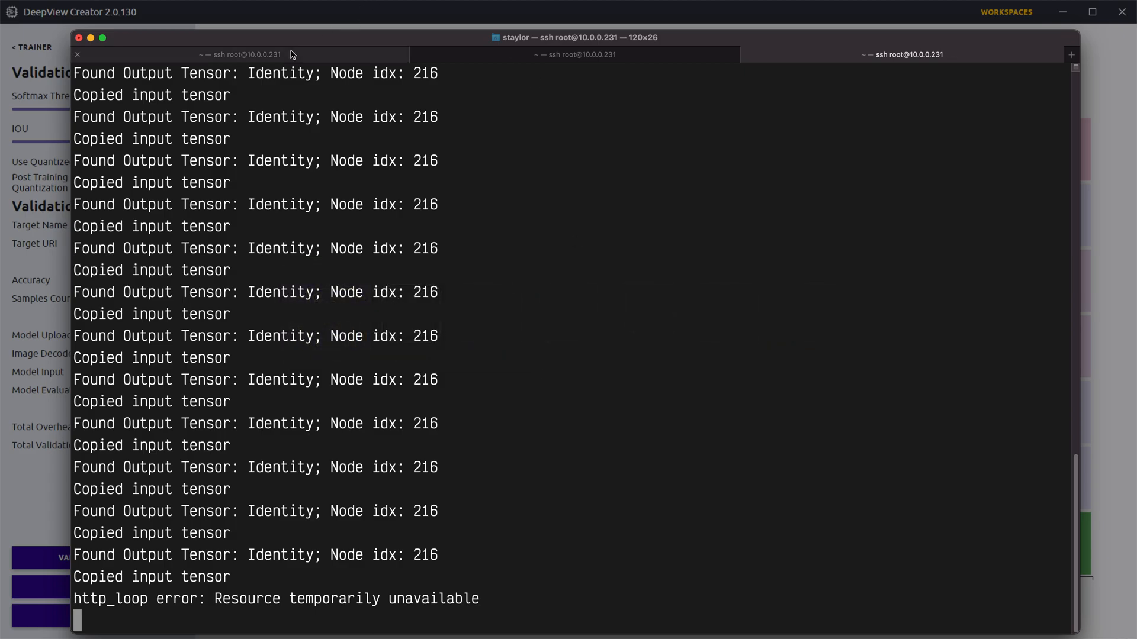
left_click(292, 54)
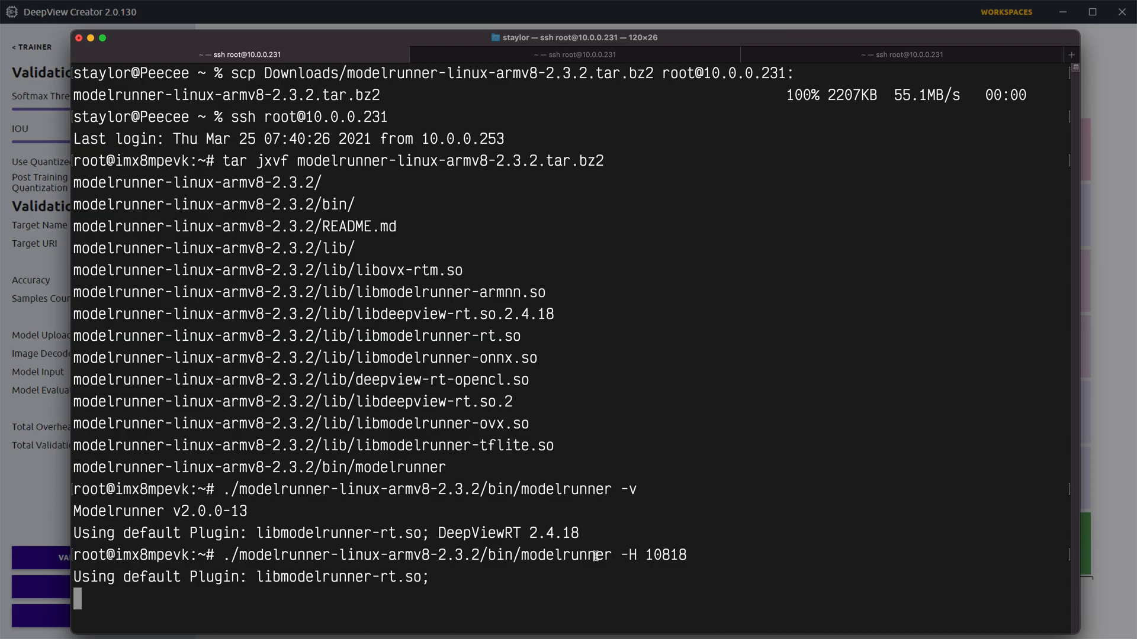
key("alt+Tab")
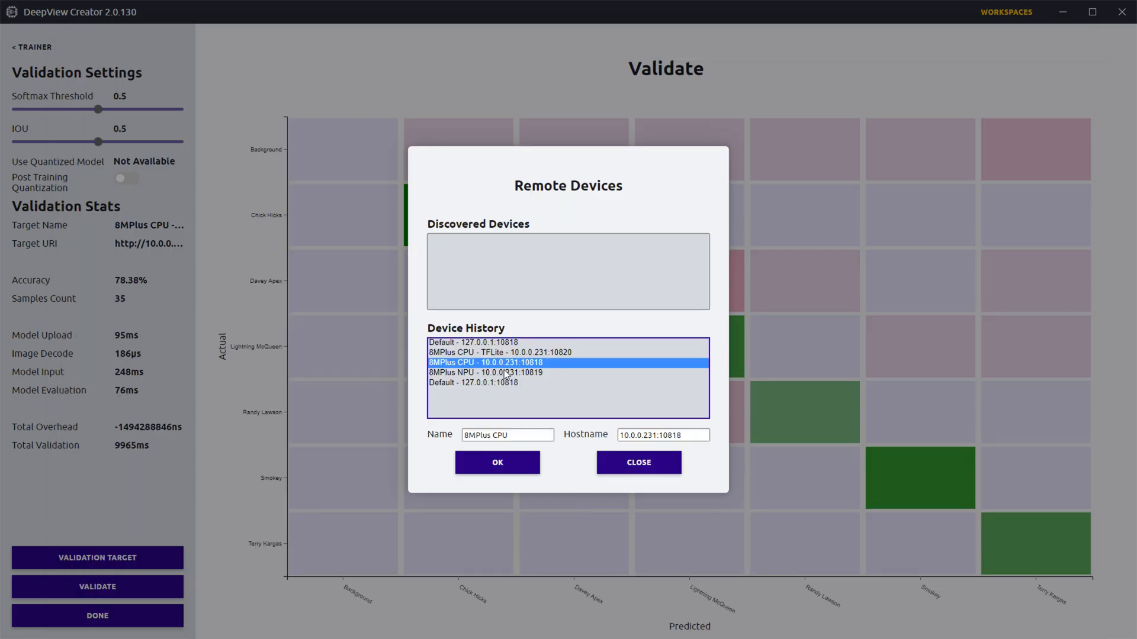
left_click(485, 463)
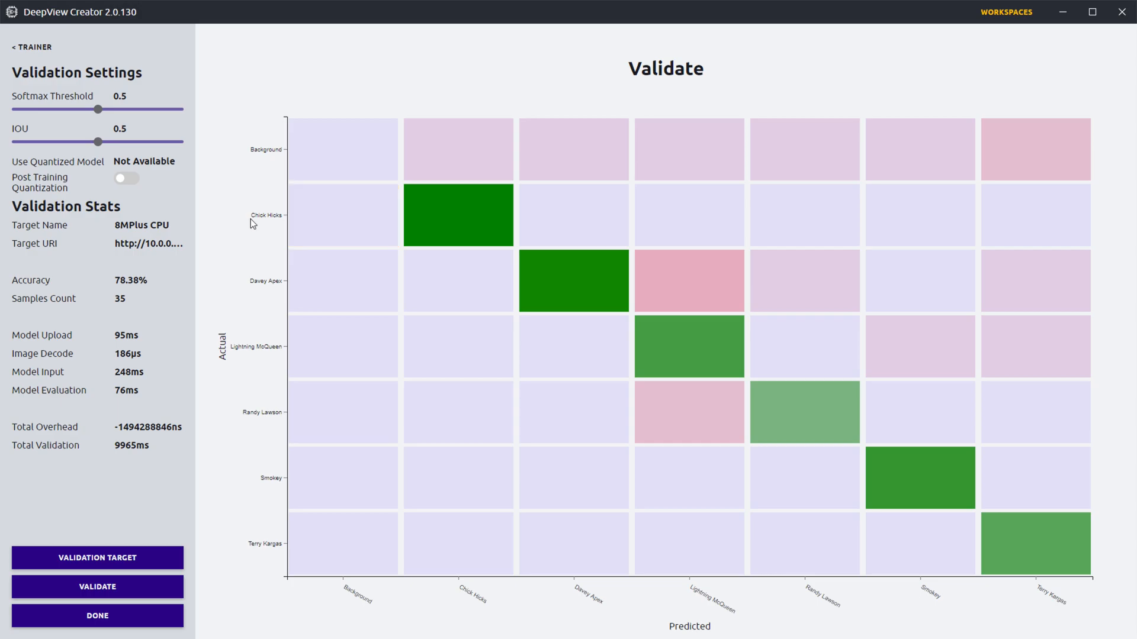
Step: Run validation on the 8MPlus CPU target and examine its model evaluation time
left_click(101, 589)
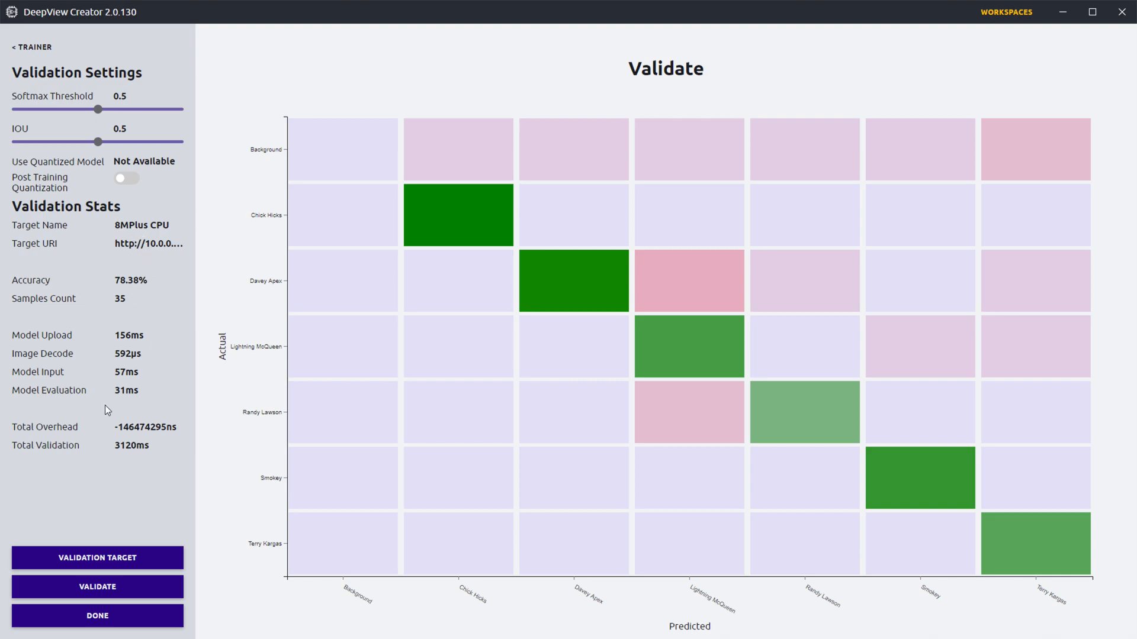
double_click(119, 394)
double_click(160, 396)
left_click(158, 397)
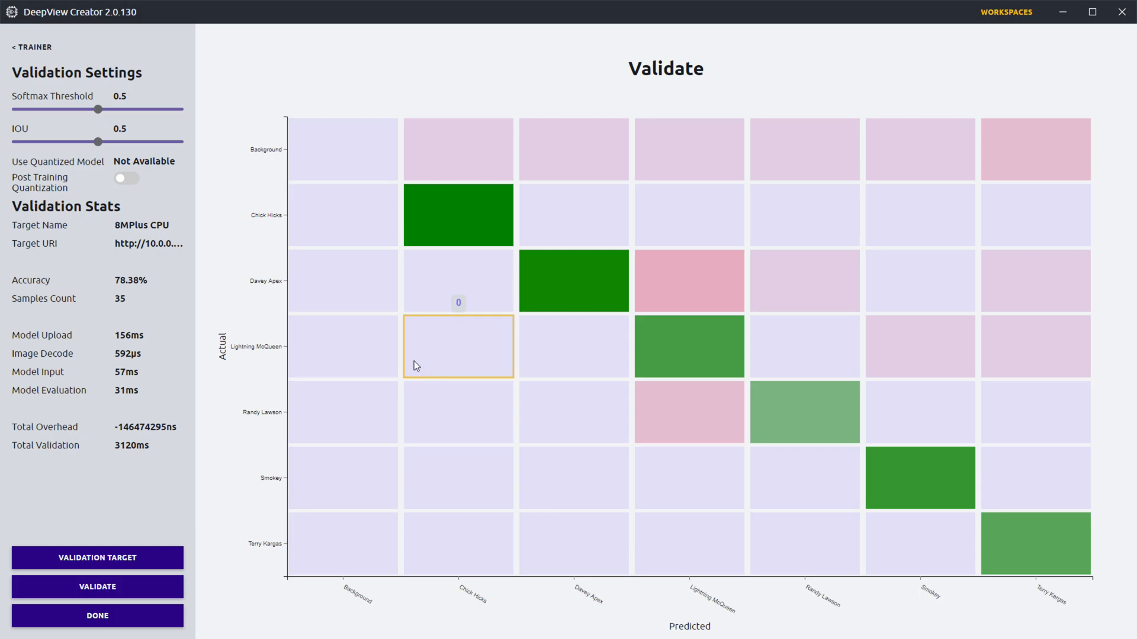
Step: Switch to the Terminal to check the OVX ModelRunner server's port, and return to DeepView Creator
key("super+Tab")
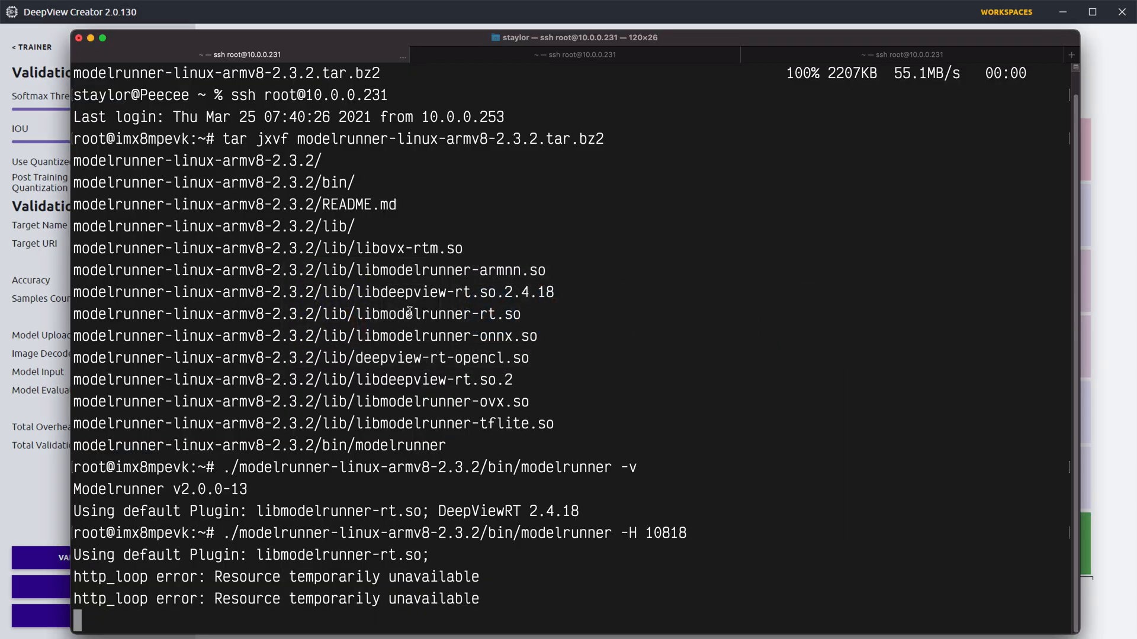
left_click(604, 57)
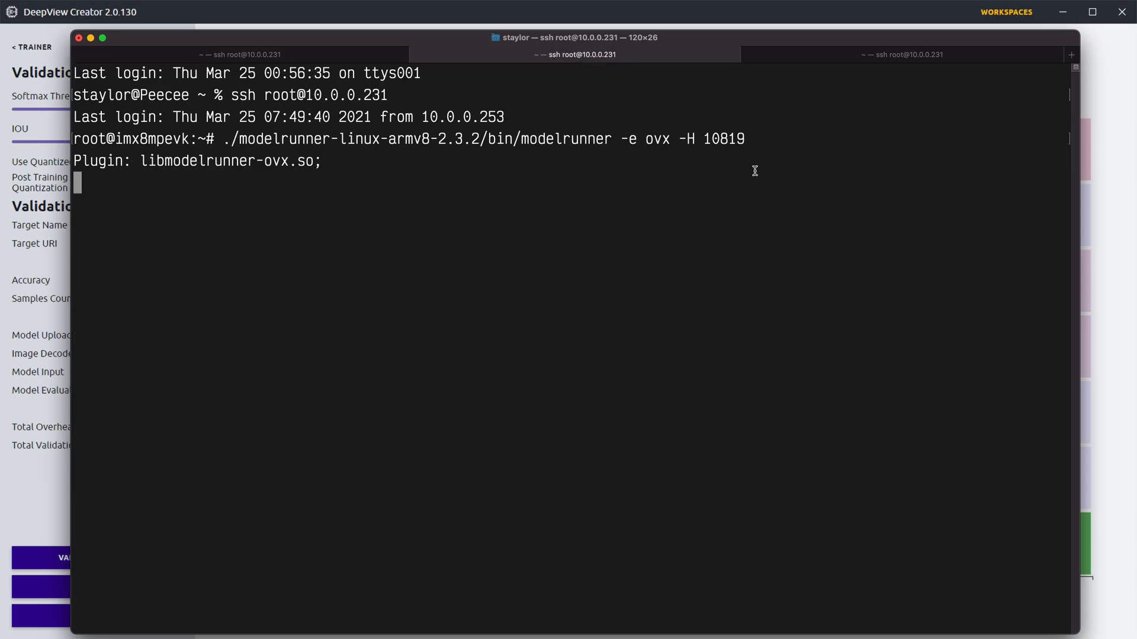
double_click(727, 140)
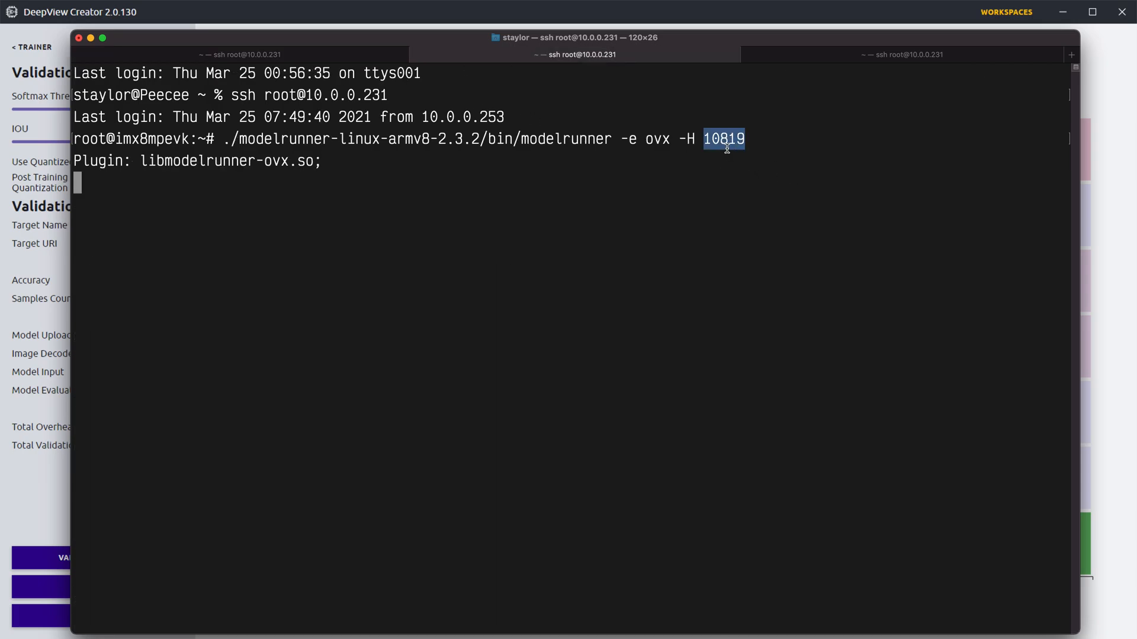
left_click(763, 214)
key("super+Tab")
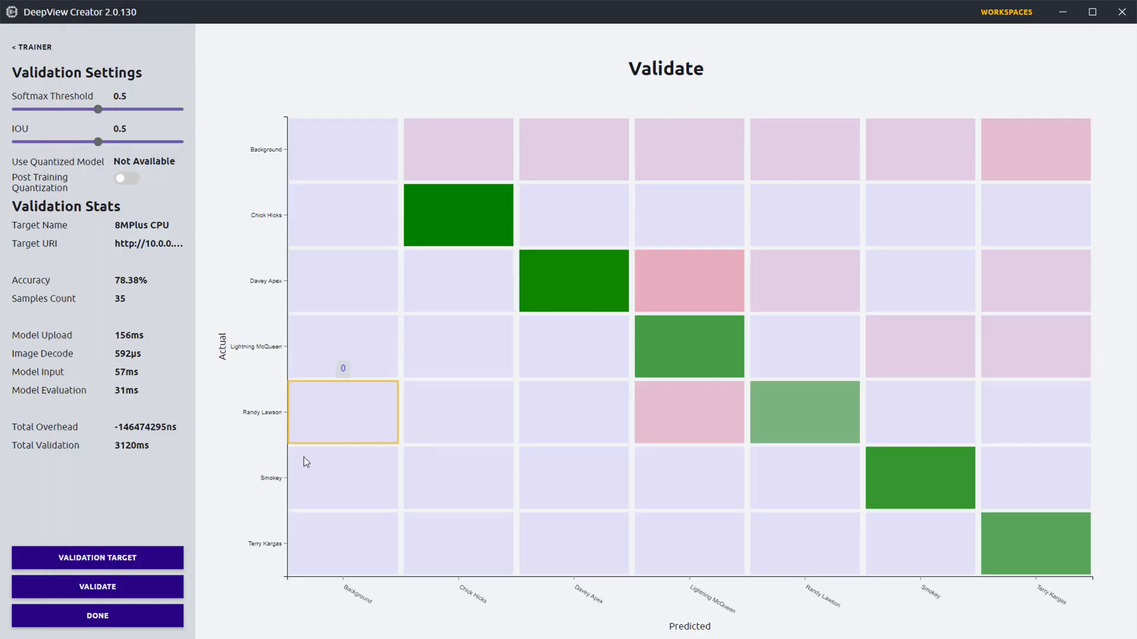
Step: Set the validation target to 8MPlus NPU at 10.0.0.231:10819 and run the validation
left_click(150, 551)
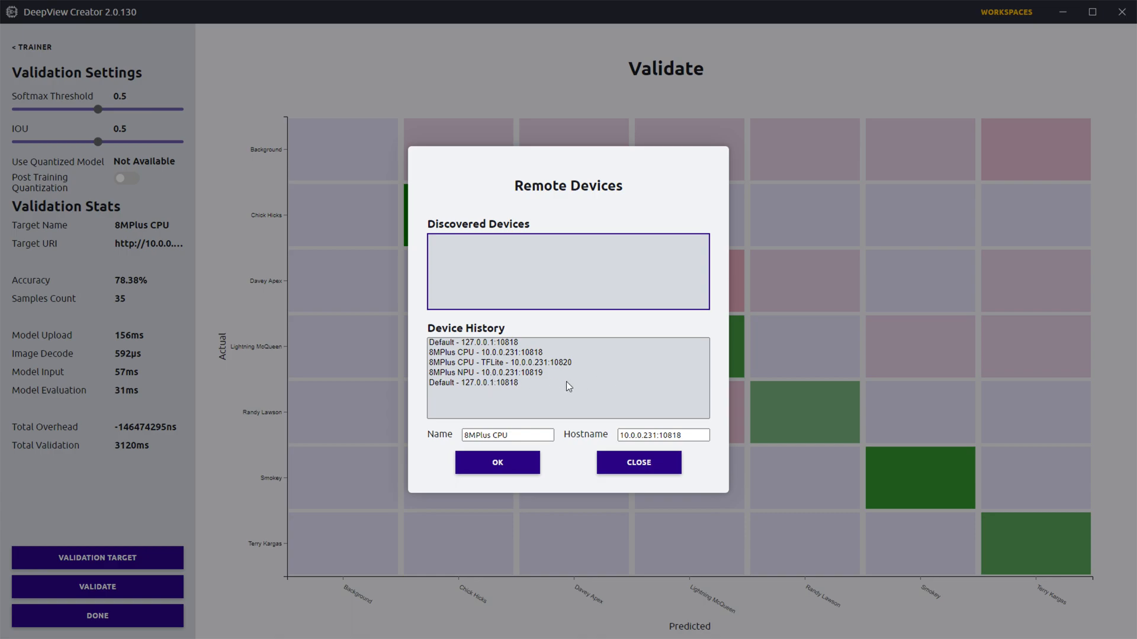
left_click(535, 373)
left_click(497, 462)
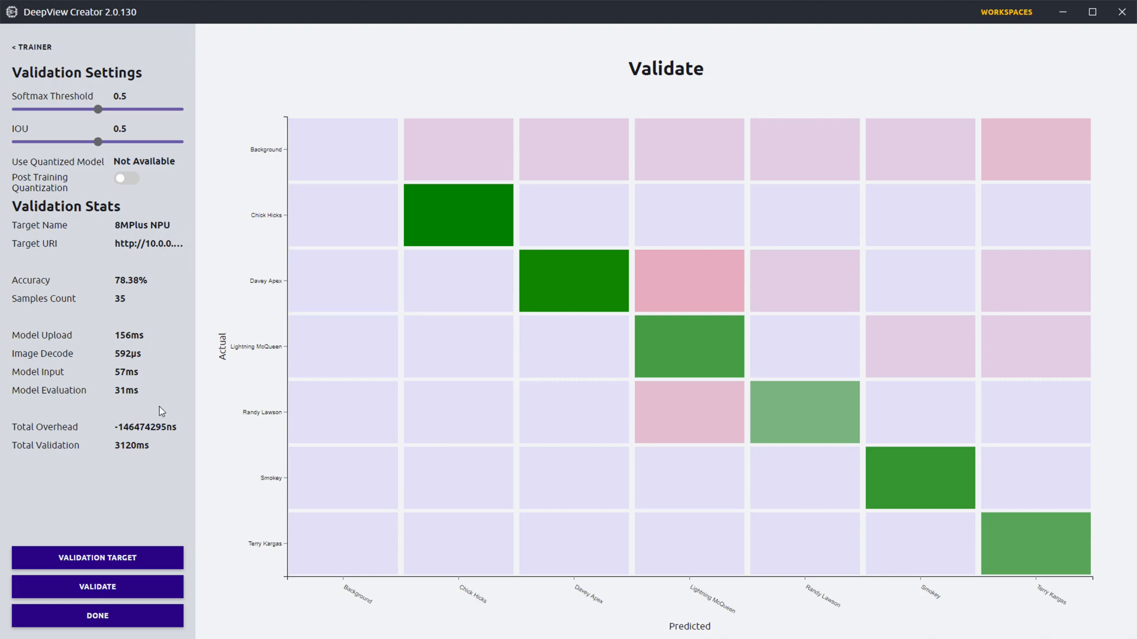
left_click(146, 598)
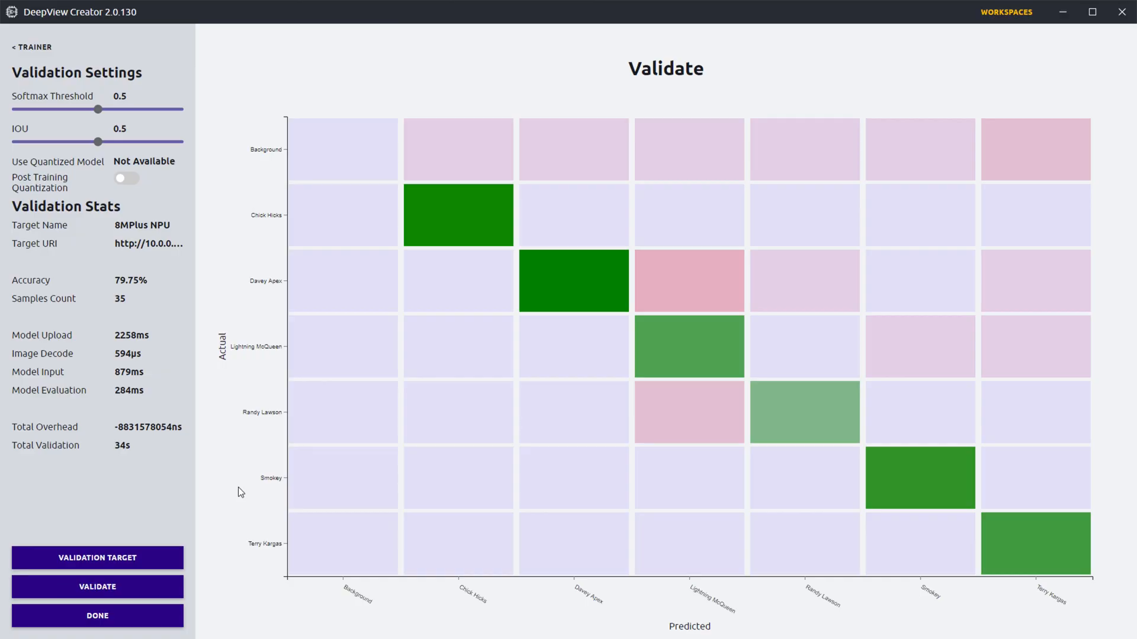
Step: Examine the model evaluation time, accuracy and samples count of the 8MPlus NPU validation run
double_click(125, 390)
left_click(147, 406)
left_click_drag(121, 389, 155, 389)
double_click(116, 278)
left_click(140, 283)
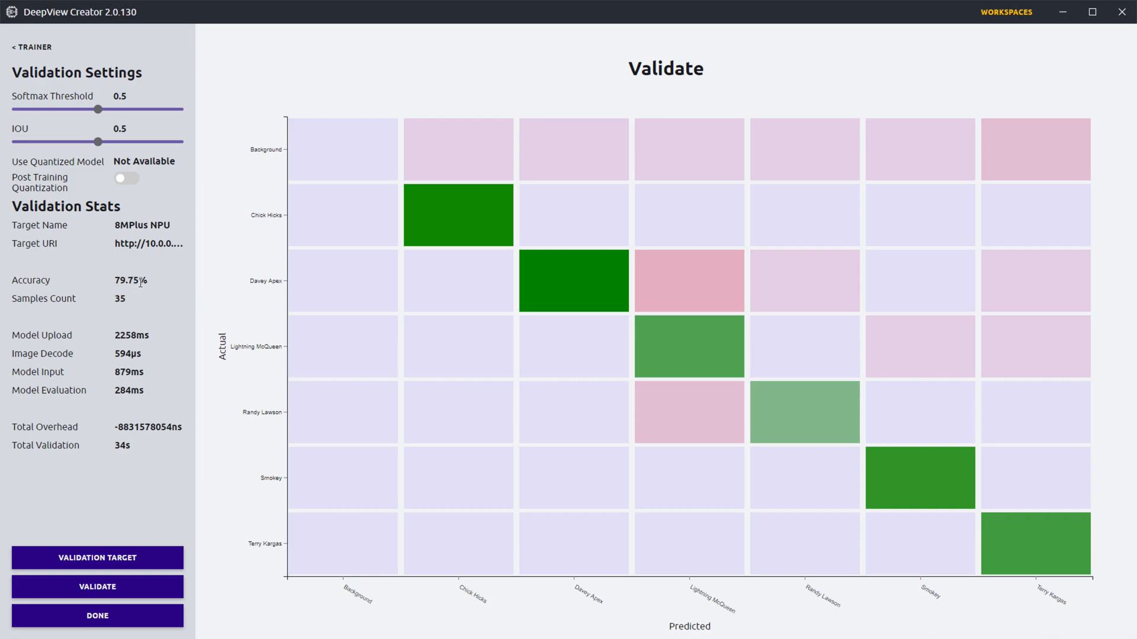
double_click(116, 298)
Step: Turn on per-channel post-training quantization with the uint8 input data type and rerun the validation
left_click(126, 179)
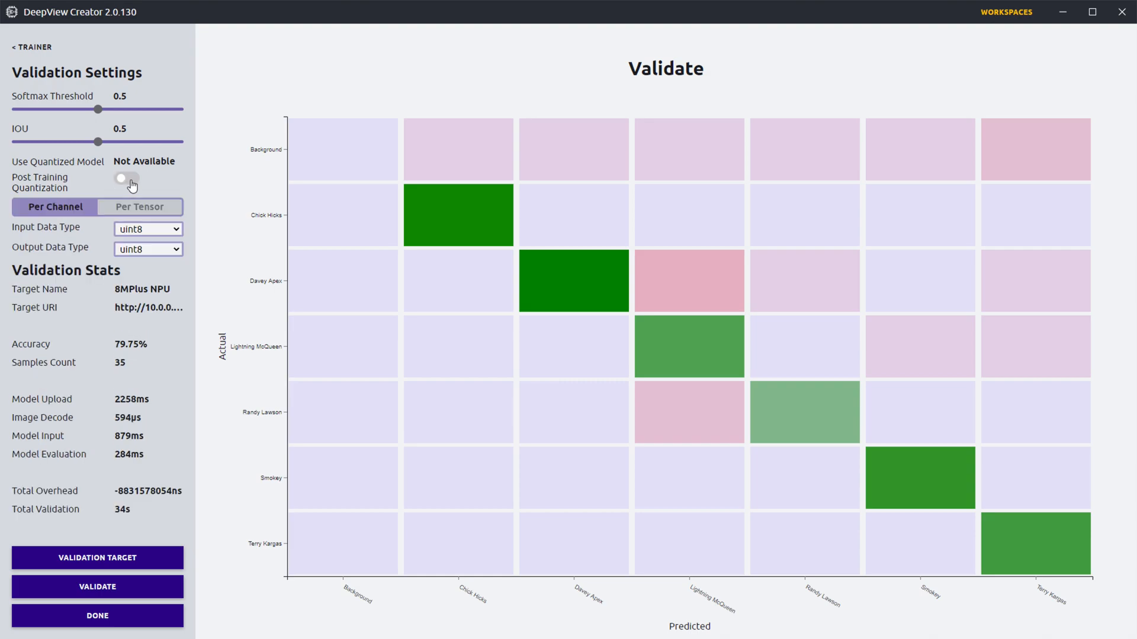
mouse_move(572, 257)
left_click(144, 230)
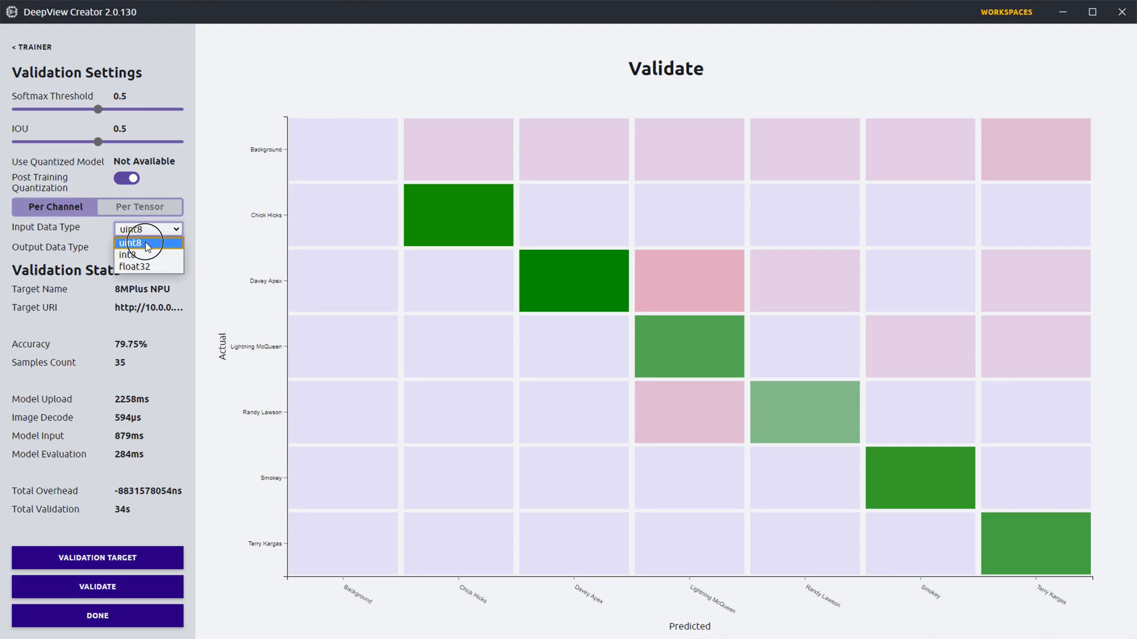
left_click(144, 243)
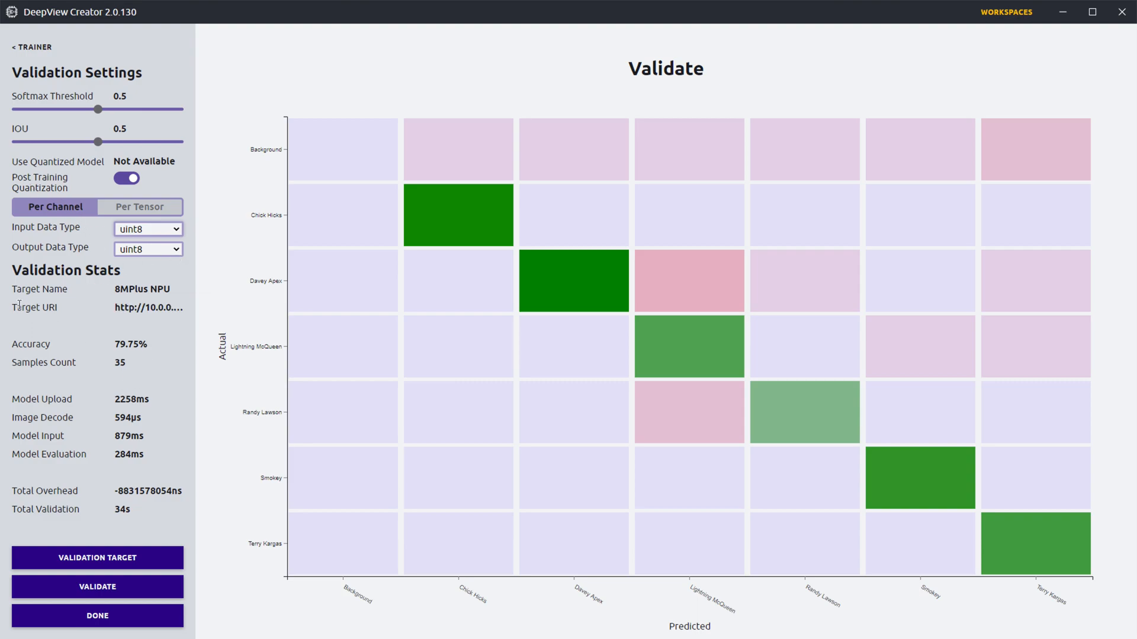
left_click(101, 592)
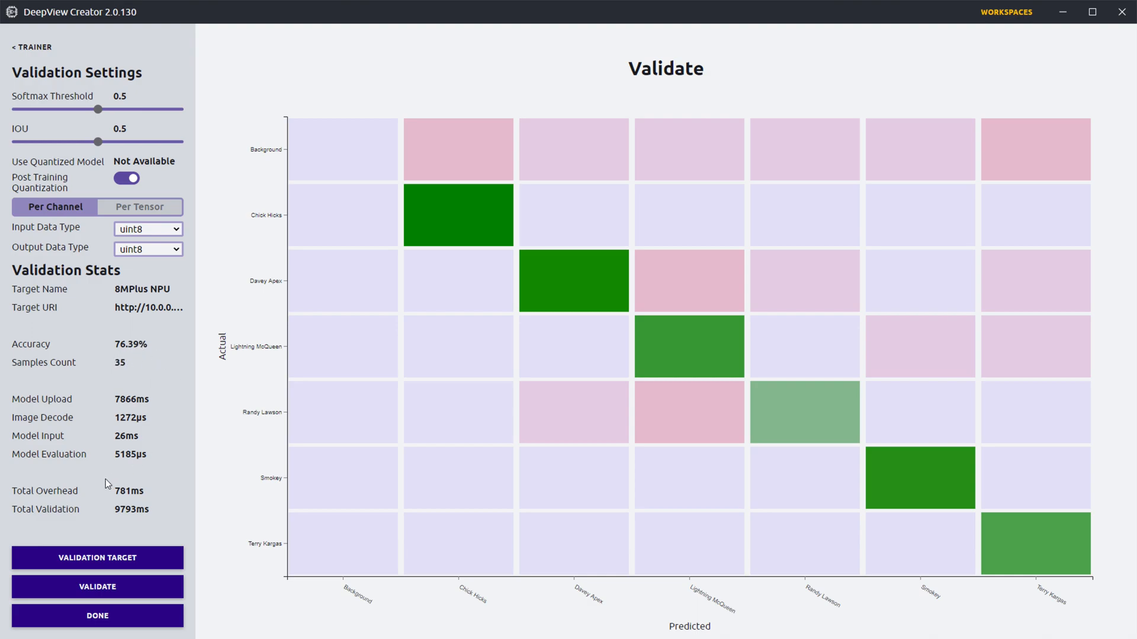
Step: Examine the model evaluation time and accuracy of the per-channel quantized run
left_click_drag(113, 455, 142, 453)
double_click(131, 456)
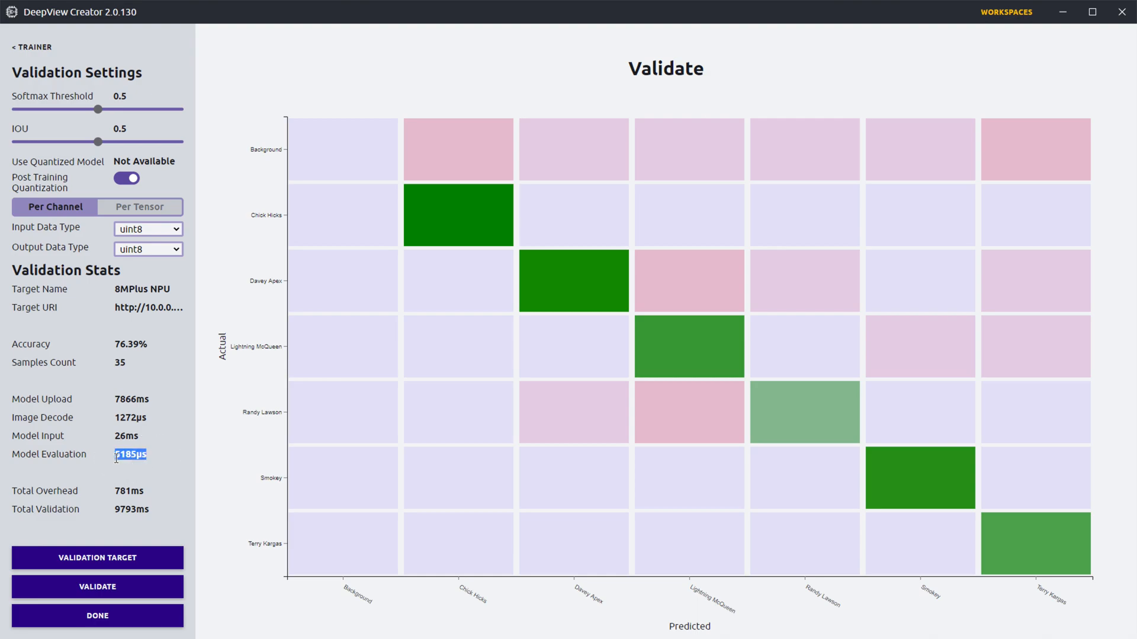
left_click(159, 460)
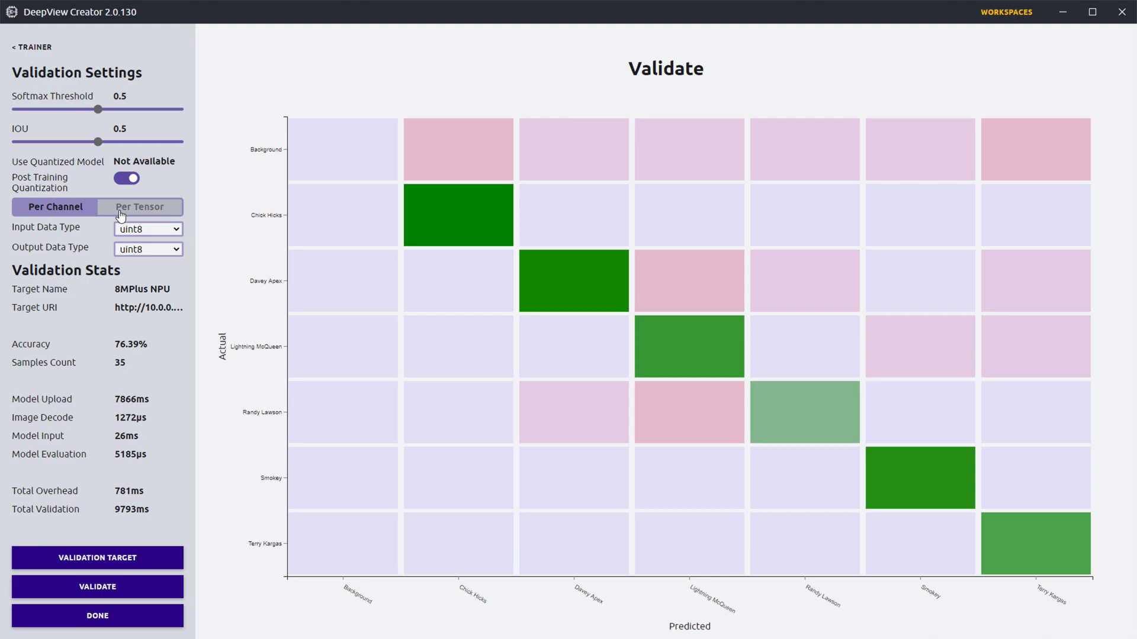
left_click_drag(115, 346, 171, 343)
left_click(171, 344)
key("ctrl")
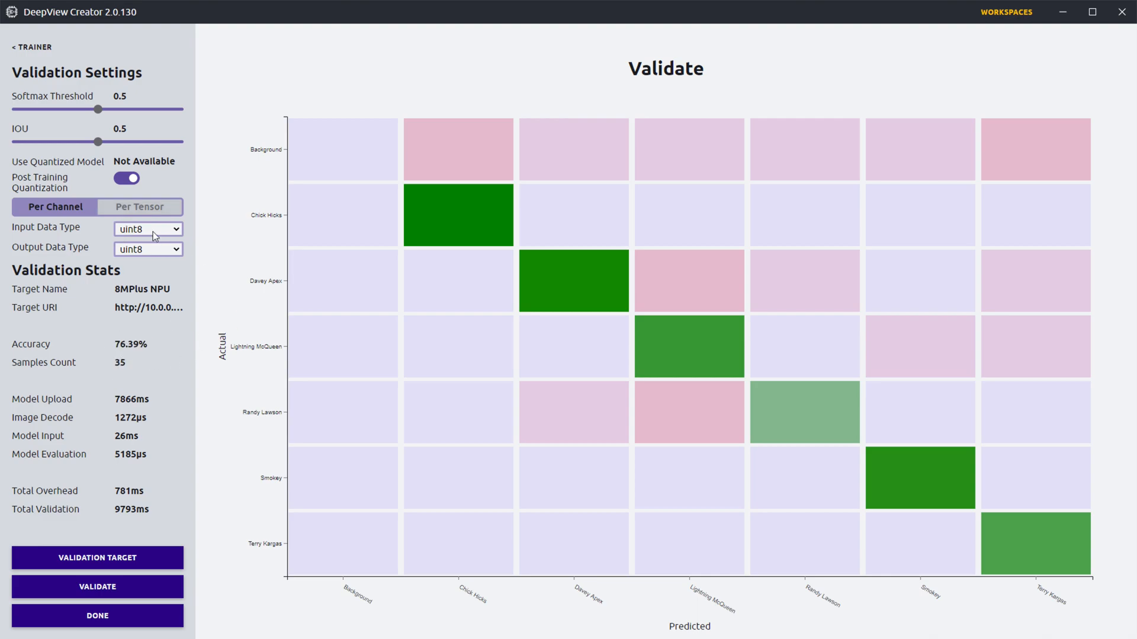
Step: Switch the post-training quantization to Per Tensor, rerun the validation and examine the model evaluation time
left_click(132, 208)
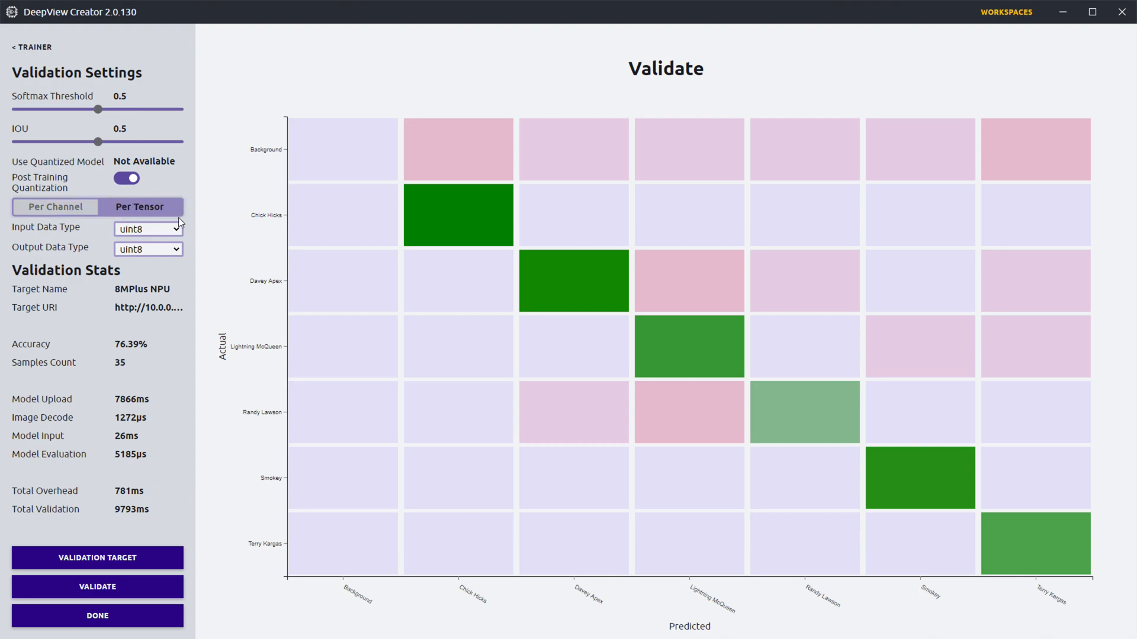
left_click(104, 589)
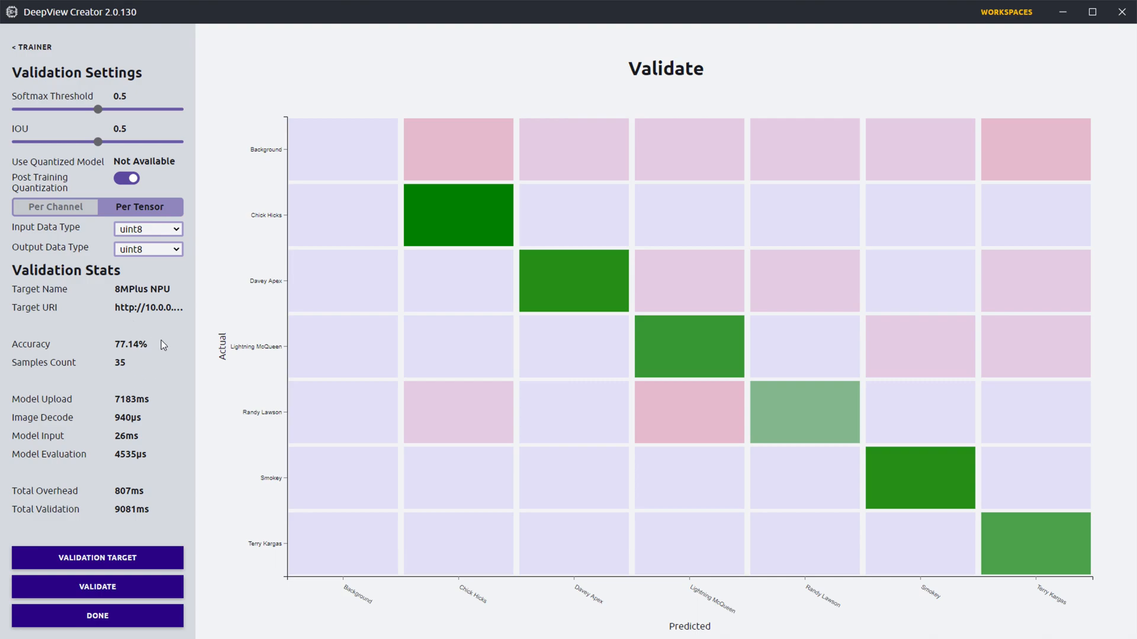
double_click(122, 455)
left_click(131, 455)
left_click_drag(115, 457, 148, 455)
left_click(152, 460)
mouse_move(678, 547)
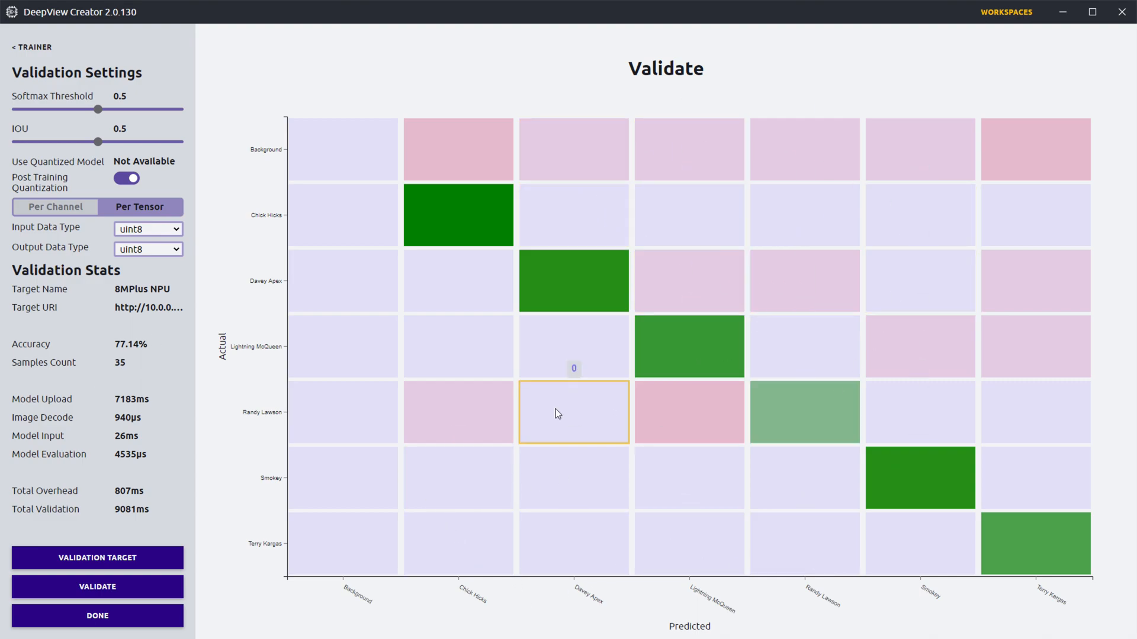
Step: Finish validation and export the model as a quantized DeepView RT file, Per Tensor with uint8 input and output, to the Documents folder
left_click(128, 622)
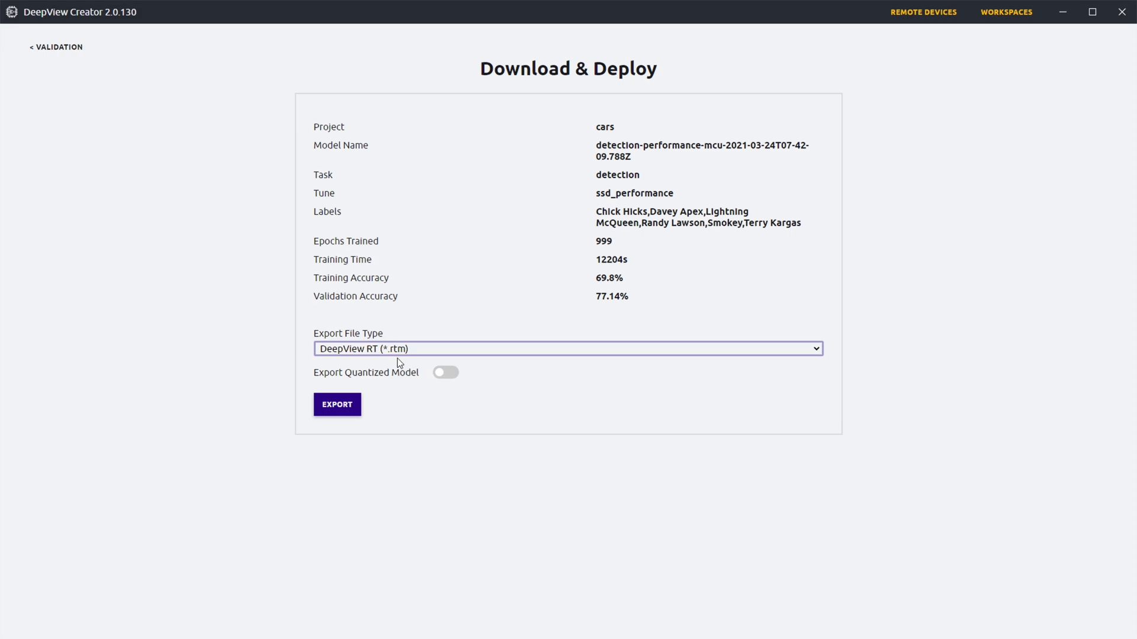
left_click(448, 374)
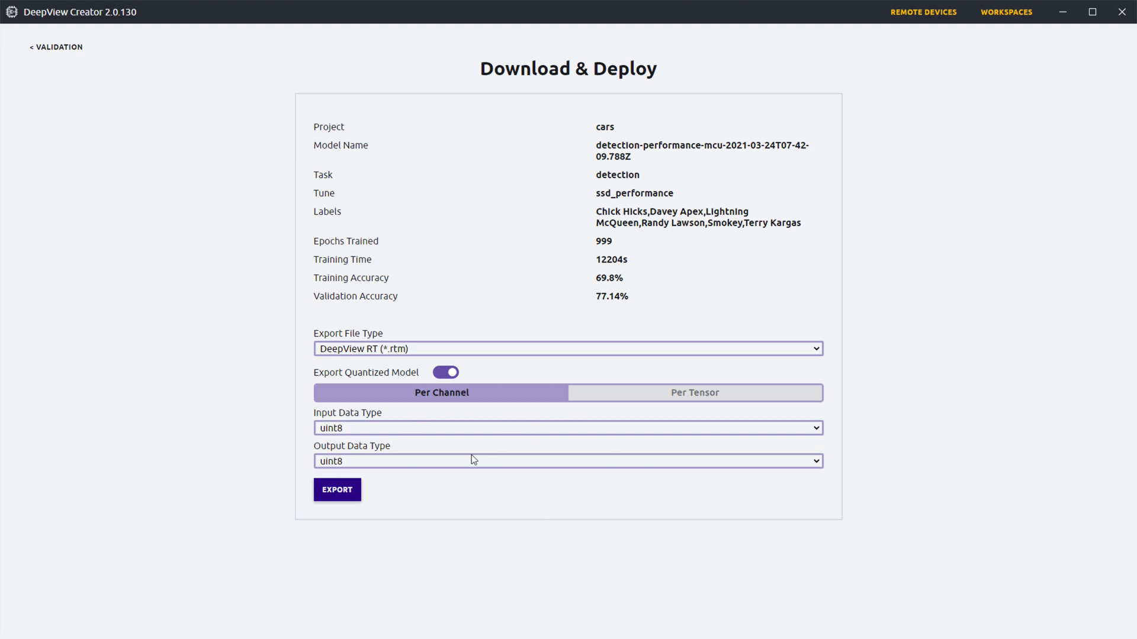
left_click(444, 374)
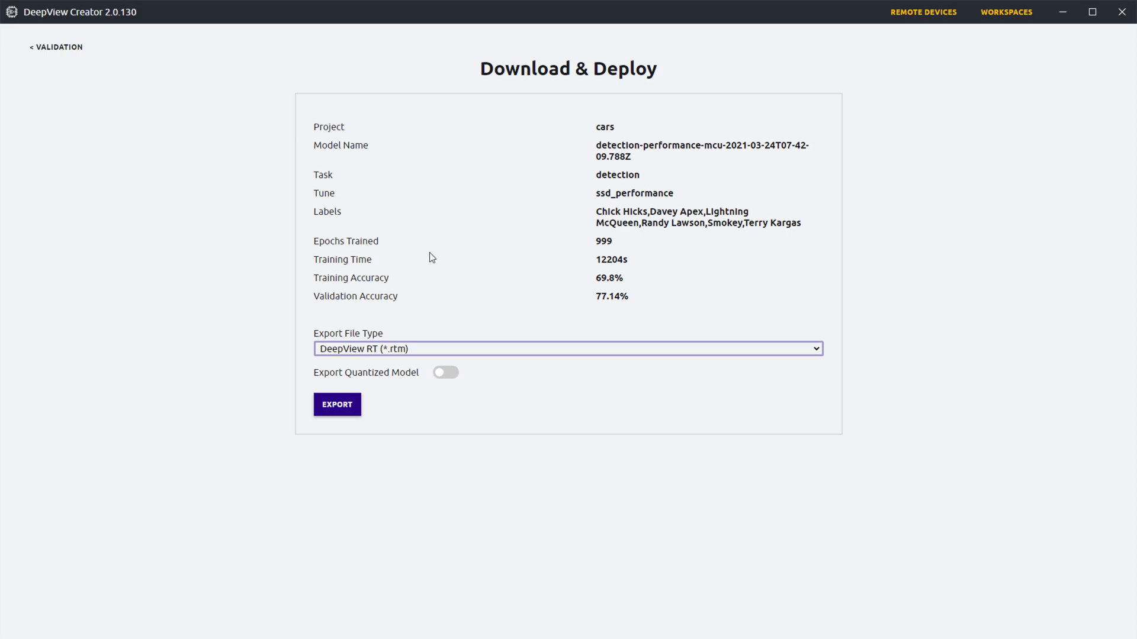
left_click(445, 372)
left_click(672, 397)
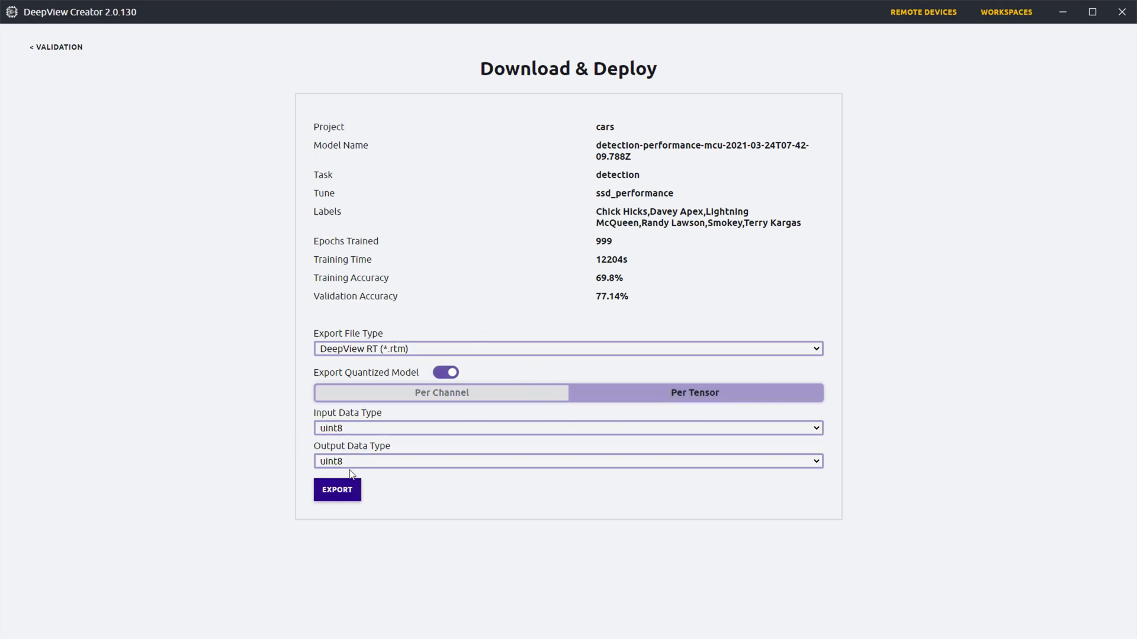
left_click(337, 493)
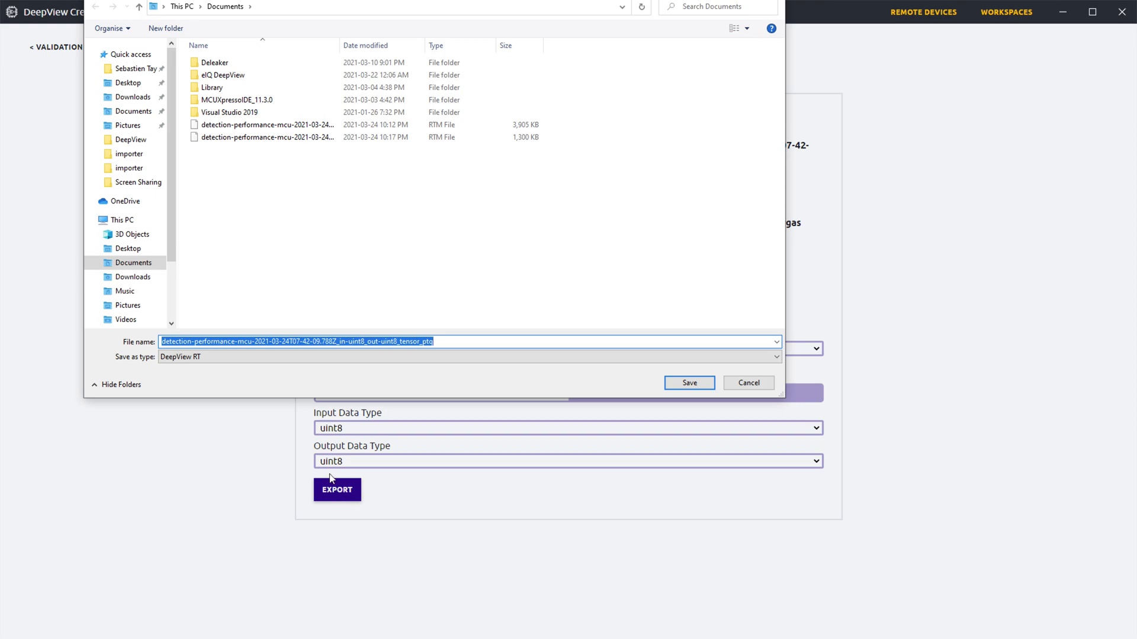
left_click(673, 382)
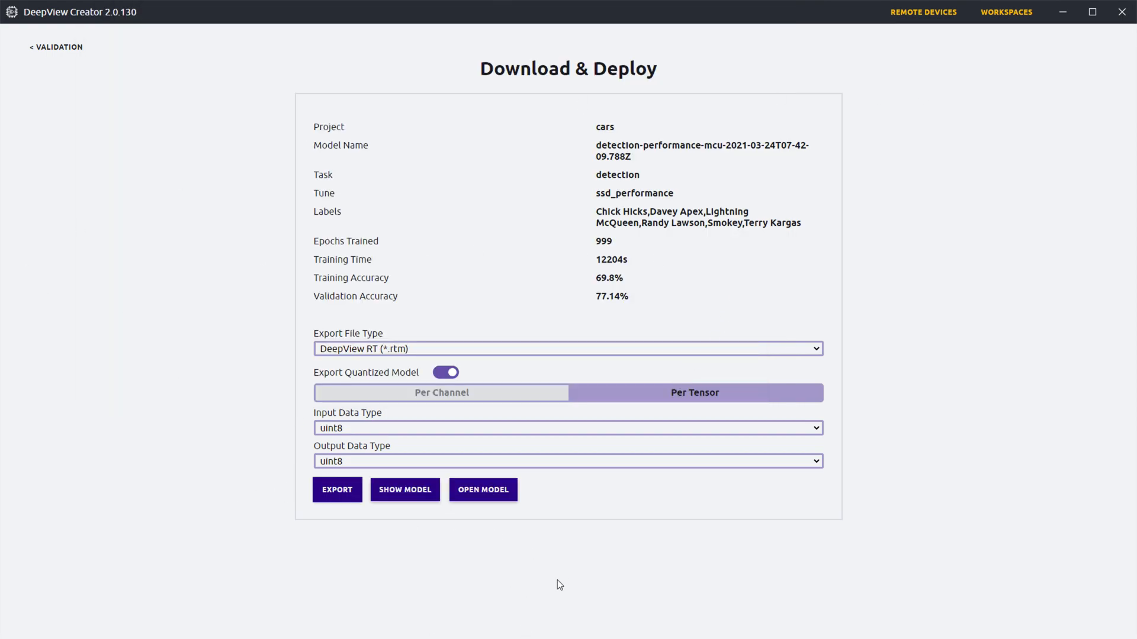
Step: Open the exported model in the DeepView Model Tool, and move and enlarge its window
left_click(479, 499)
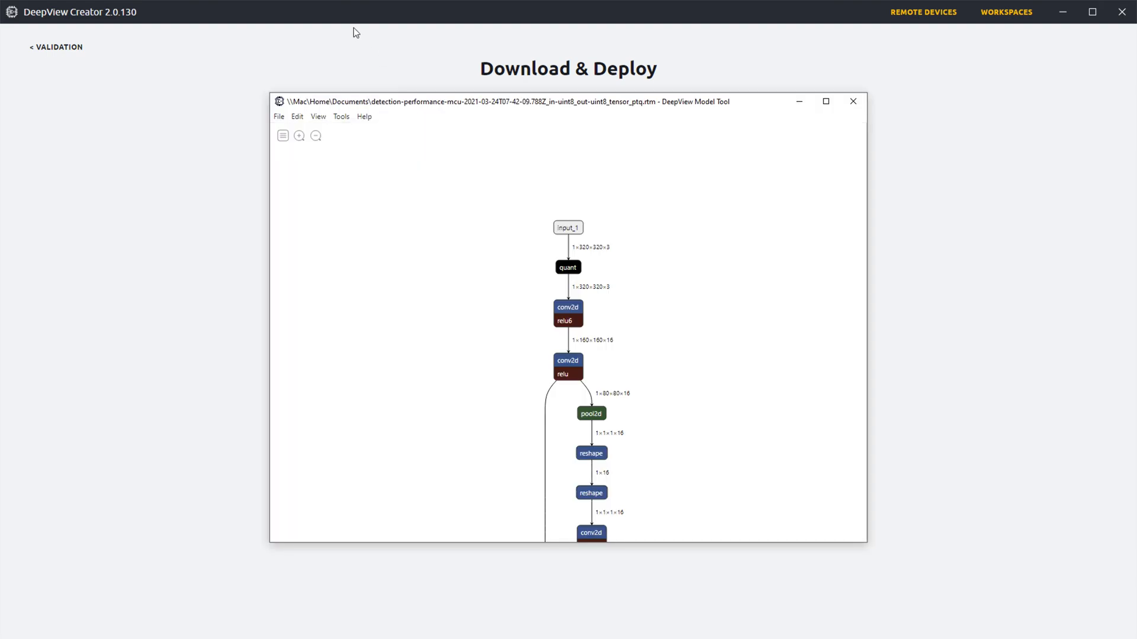
double_click(431, 109)
left_click_drag(508, 107, 388, 55)
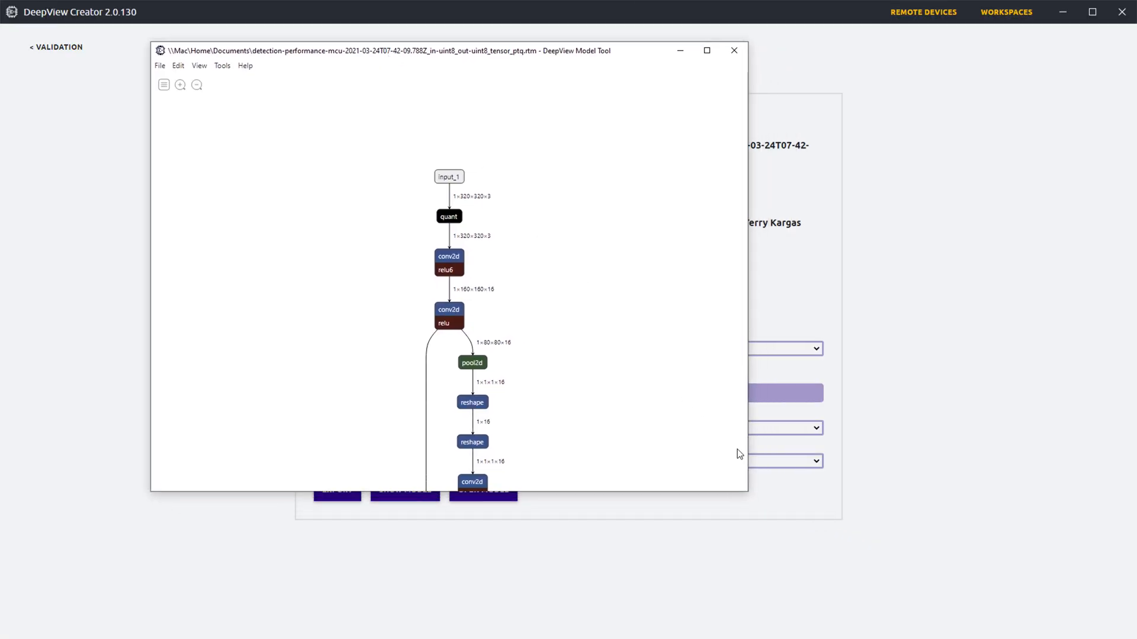
left_click_drag(747, 492, 946, 597)
Step: Review the list of profiling targets and enable profiling for My PC alongside 8M Plus NPU
left_click(221, 66)
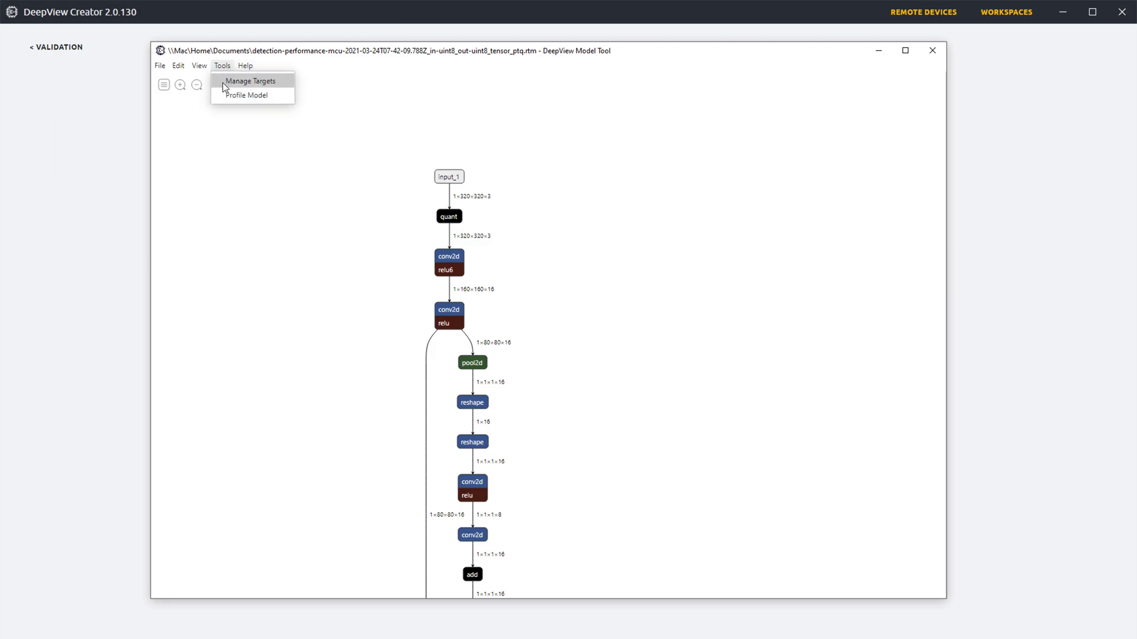
left_click(225, 84)
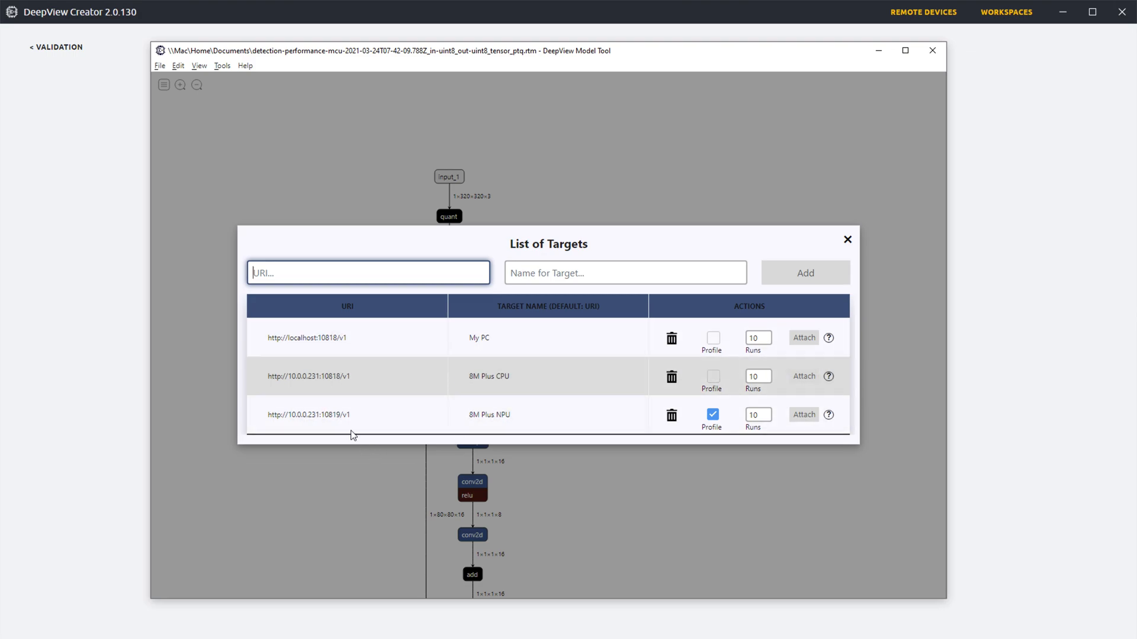
left_click_drag(273, 377, 328, 379)
left_click(326, 380)
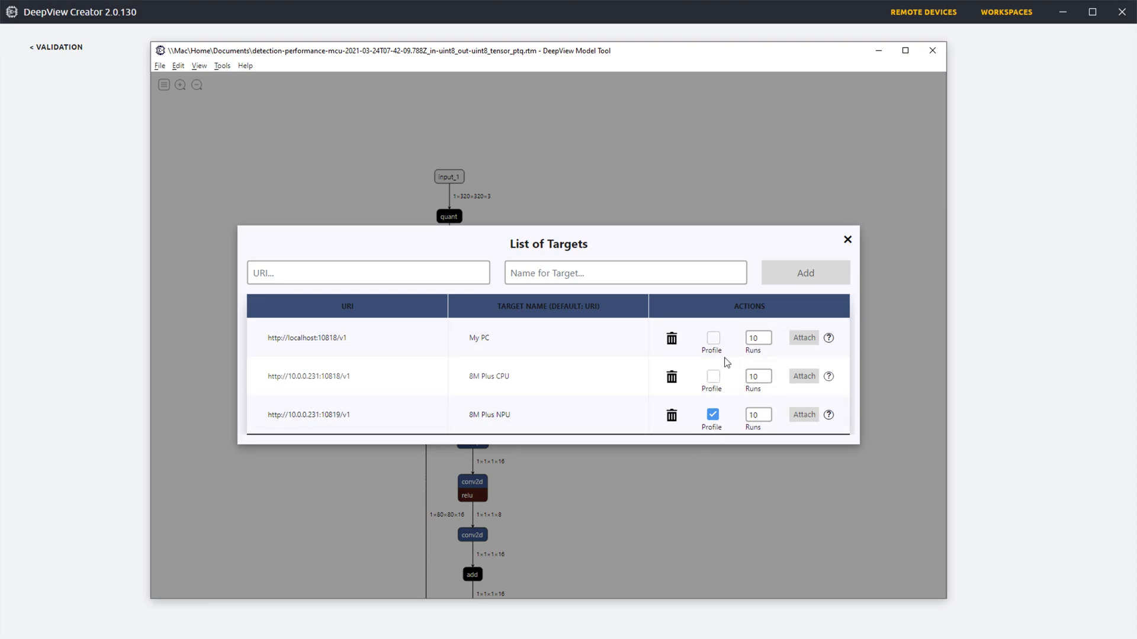
left_click(714, 341)
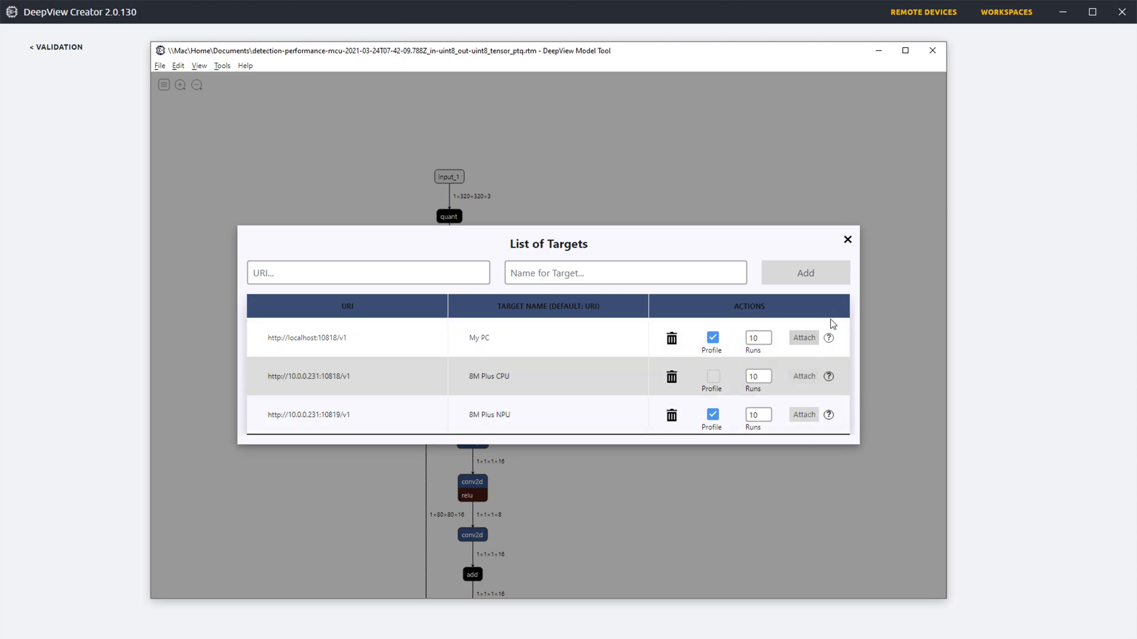
mouse_move(831, 369)
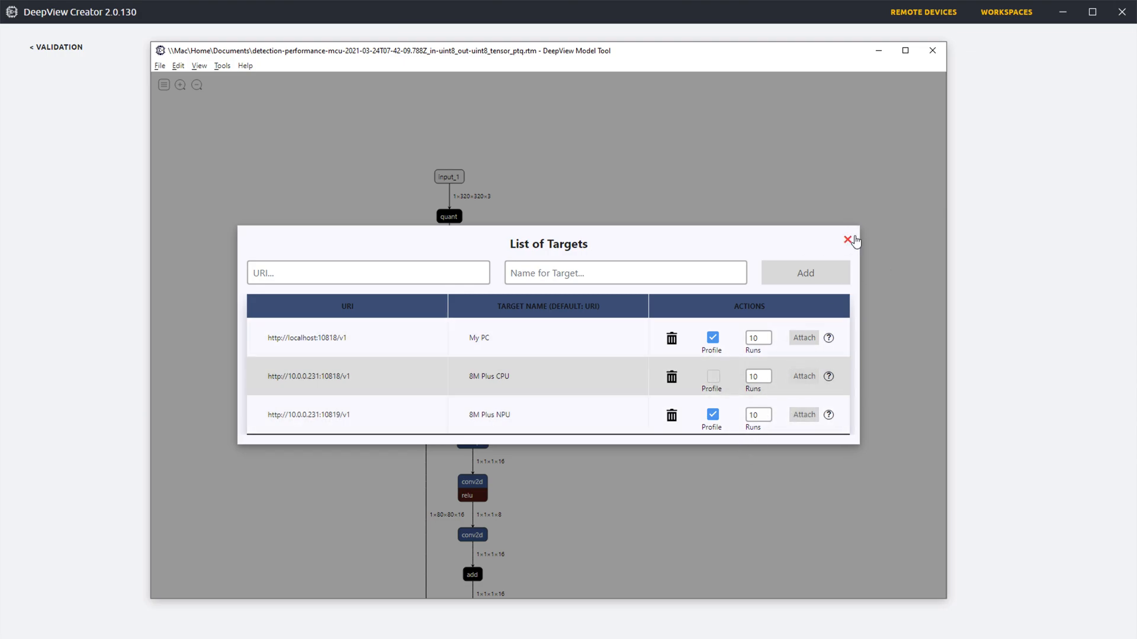
left_click(848, 241)
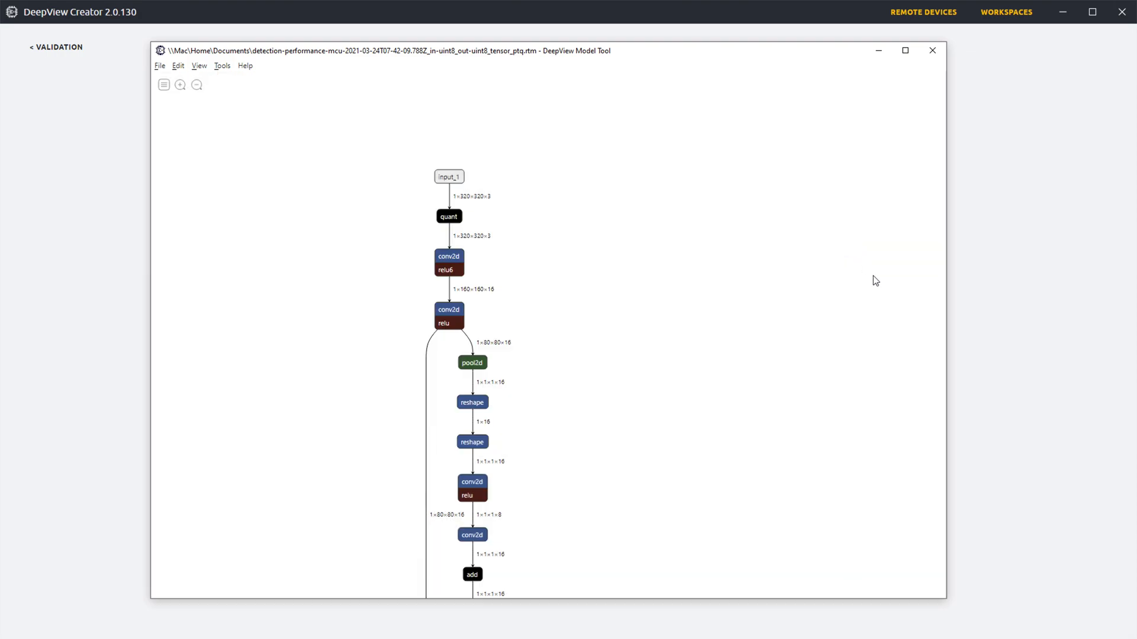
Step: Profile the model on the enabled targets and show the layer timings in the graph
left_click(224, 70)
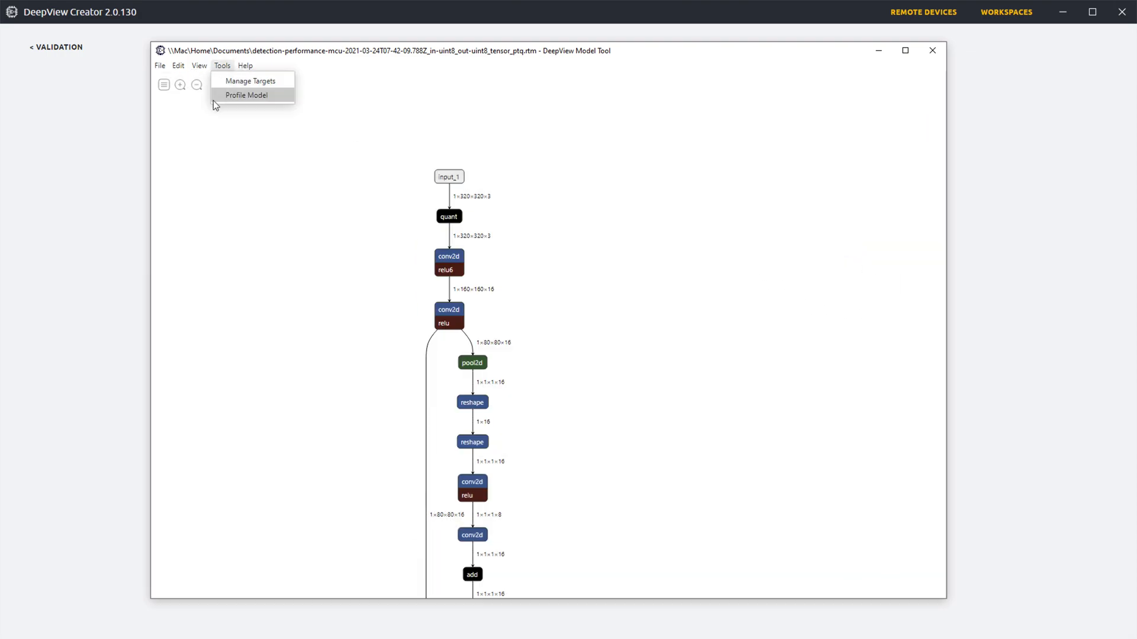
left_click(249, 96)
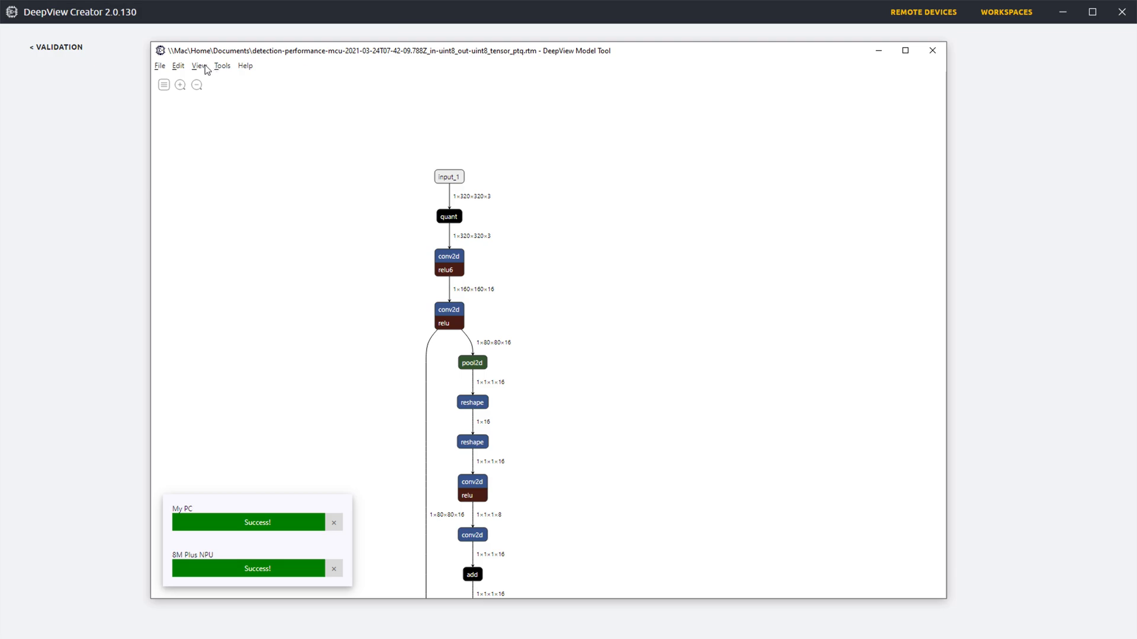
left_click(198, 70)
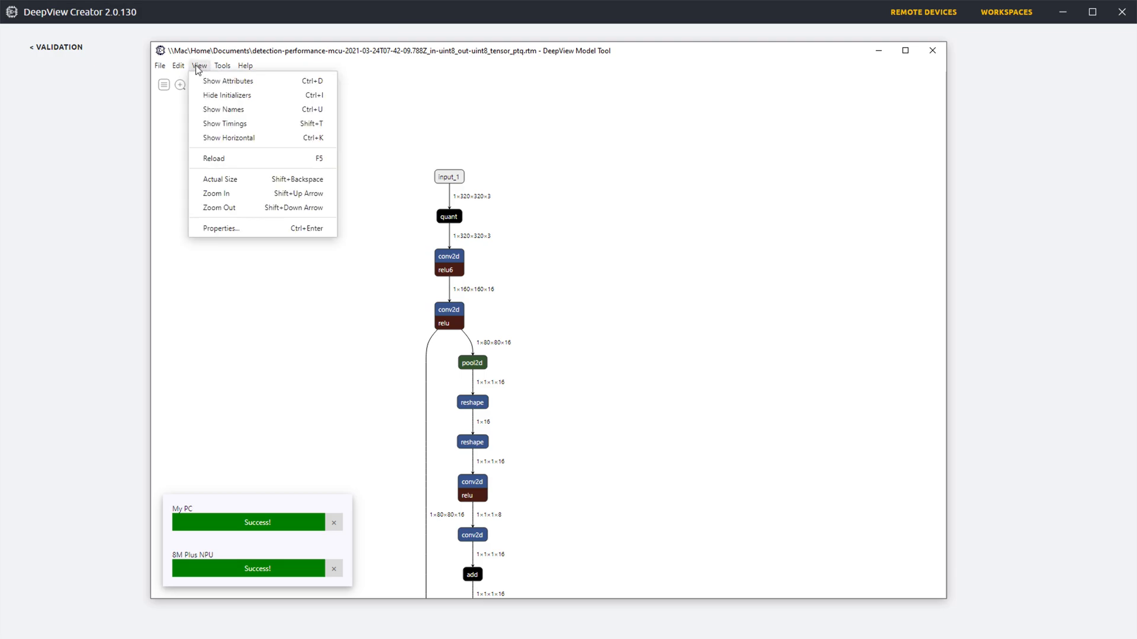
left_click(207, 124)
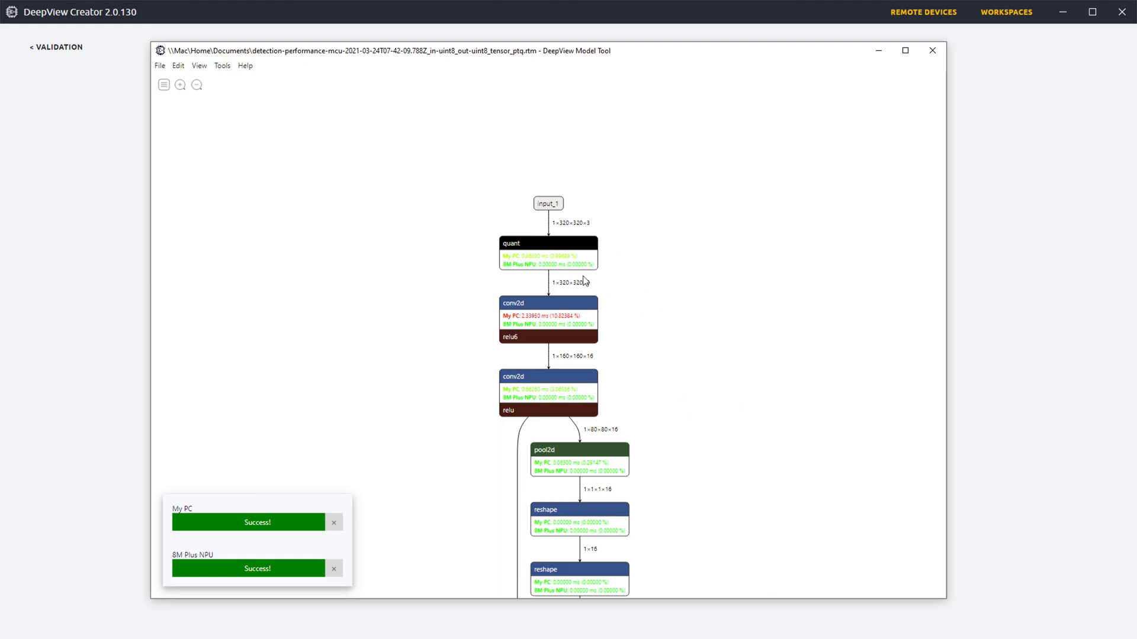
Step: Examine the per-layer timings for My PC and 8M Plus NPU along the model graph
scroll(584, 277, "up", 3)
scroll(562, 272, "up", 1)
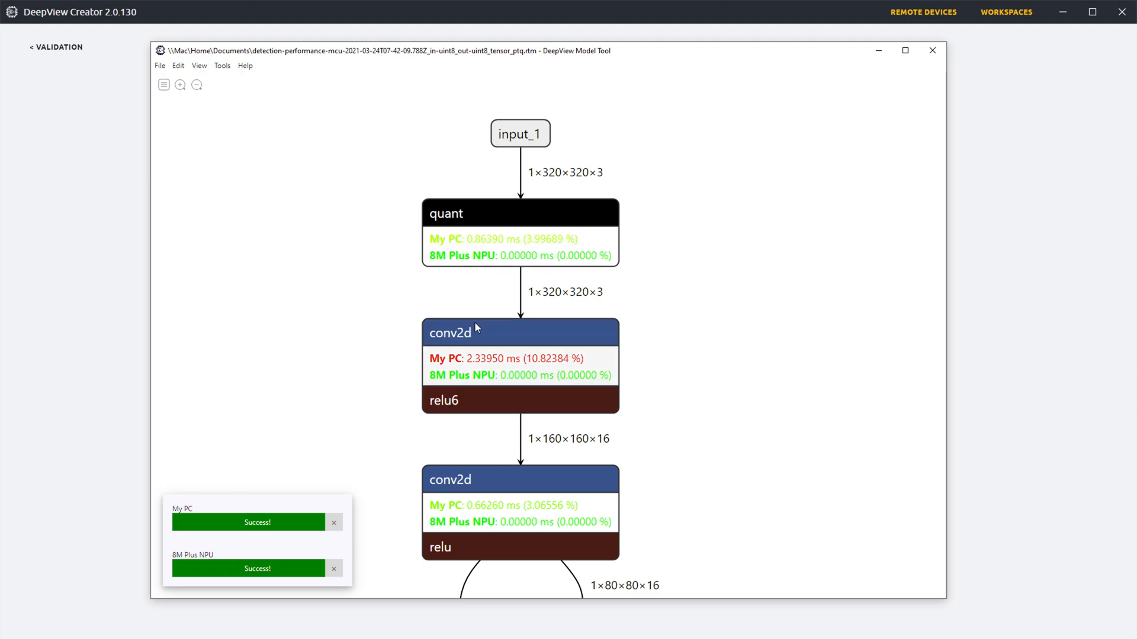
left_click_drag(708, 457, 658, 345)
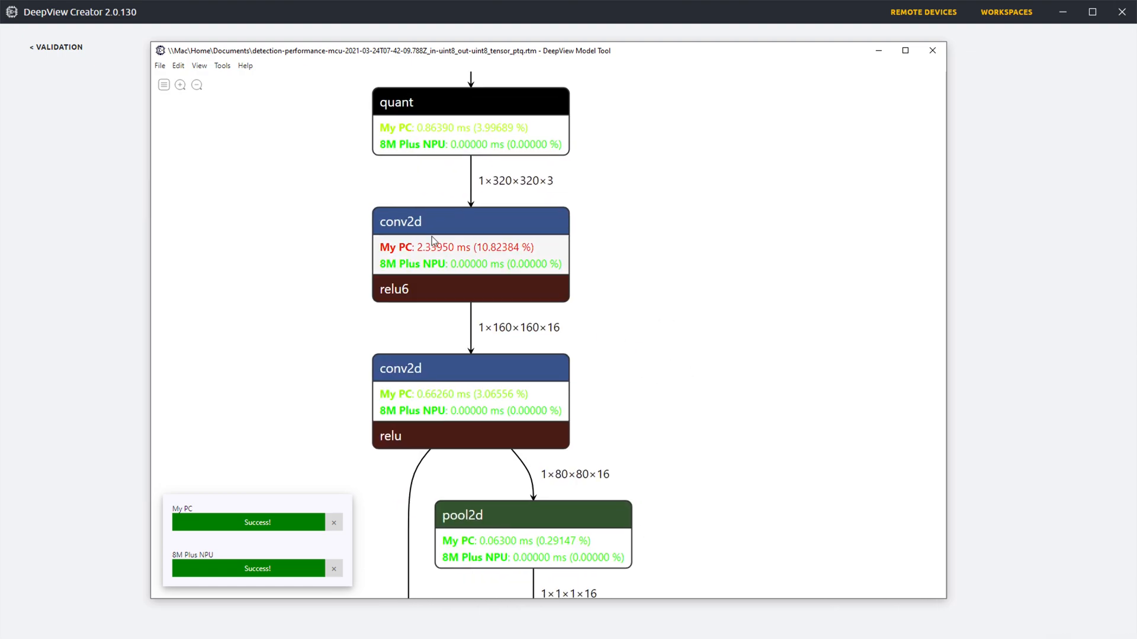
left_click_drag(752, 436, 674, 242)
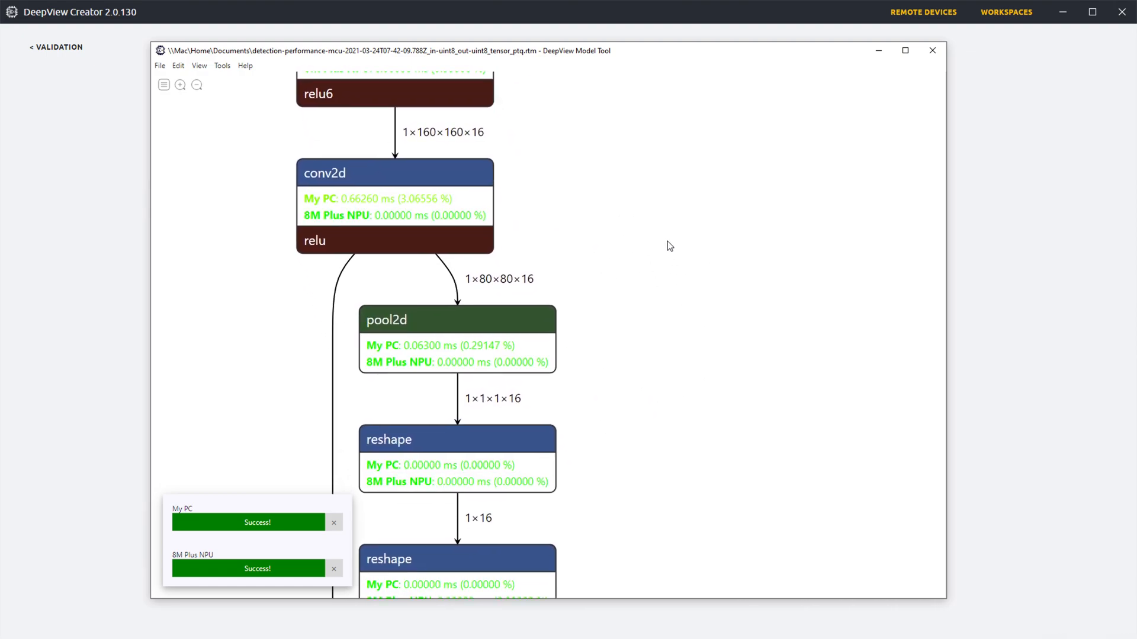
left_click_drag(616, 446, 694, 305)
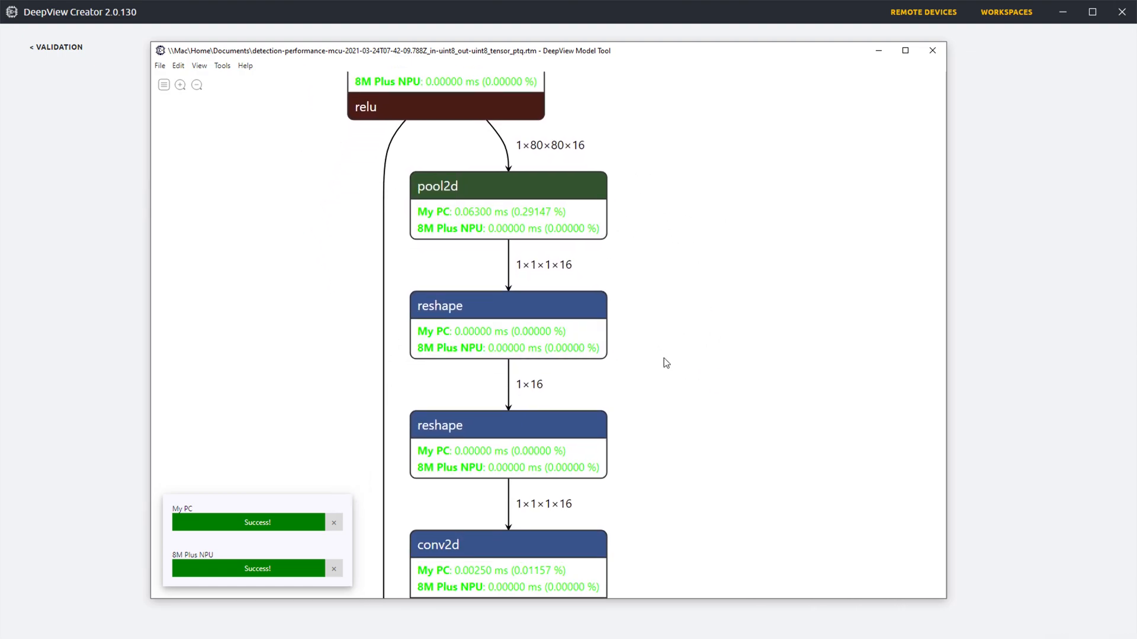
scroll(711, 437, "down", 1)
scroll(703, 467, "up", 1)
left_click_drag(696, 469, 715, 257)
left_click_drag(652, 446, 690, 347)
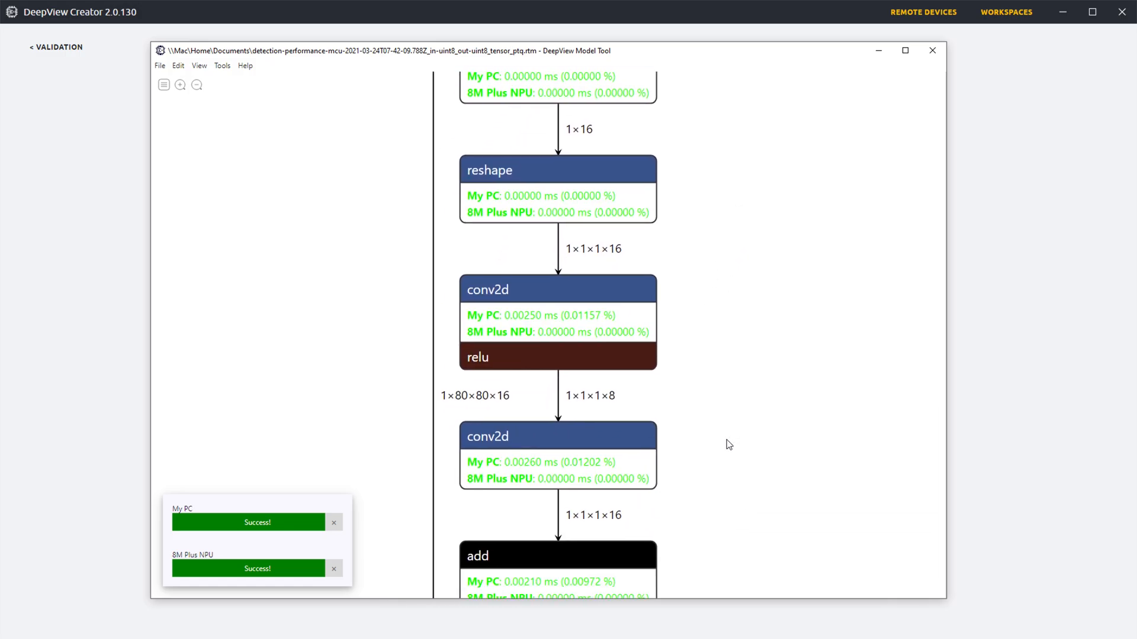
left_click_drag(706, 482, 721, 322)
left_click_drag(674, 270, 686, 452)
left_click_drag(734, 244, 715, 436)
left_click_drag(748, 170, 722, 392)
left_click_drag(680, 193, 701, 381)
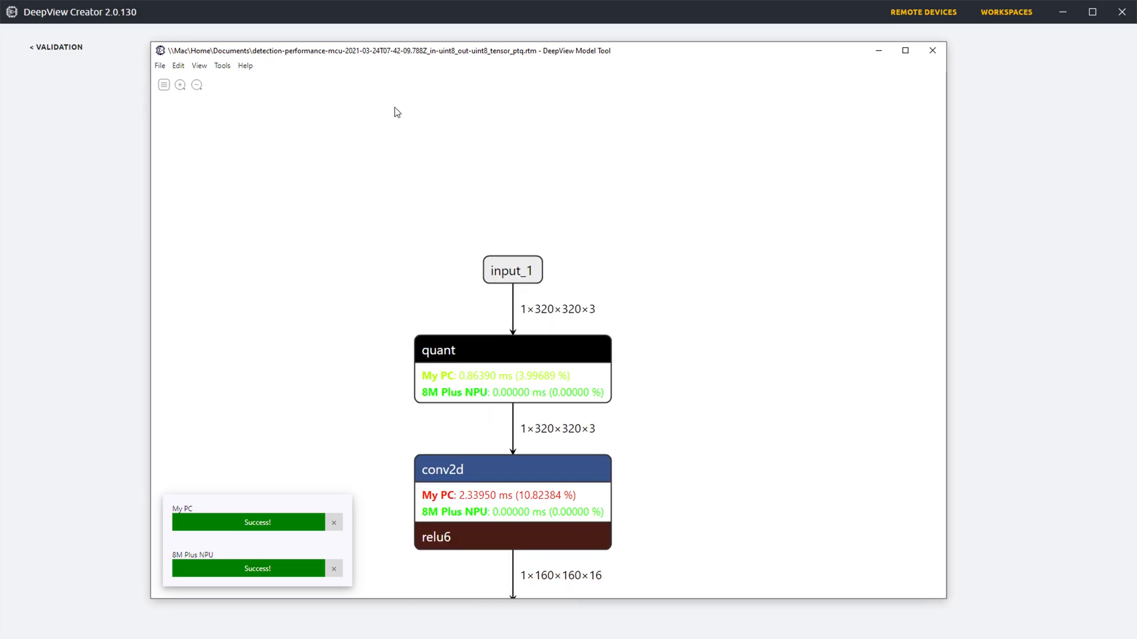
Step: Open the model properties from input_1, compare the inference times of My PC and 8M Plus NPU, and close the Model Tool
left_click(513, 274)
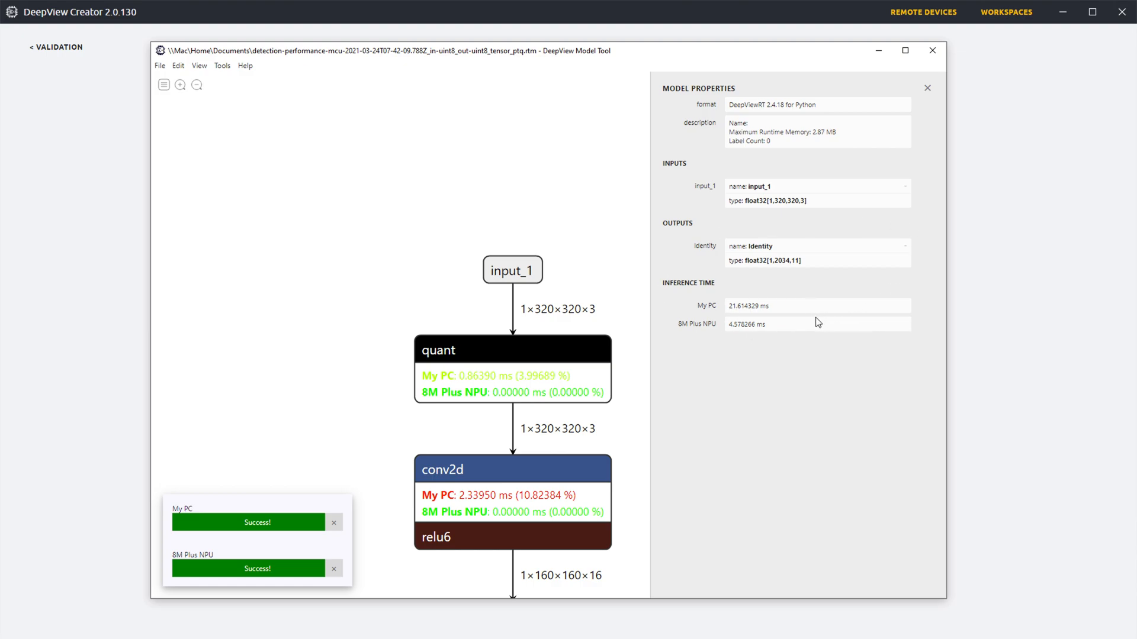
left_click_drag(730, 325, 778, 324)
left_click(778, 327)
left_click_drag(733, 325, 721, 306)
left_click(791, 322)
left_click(808, 303)
left_click(933, 51)
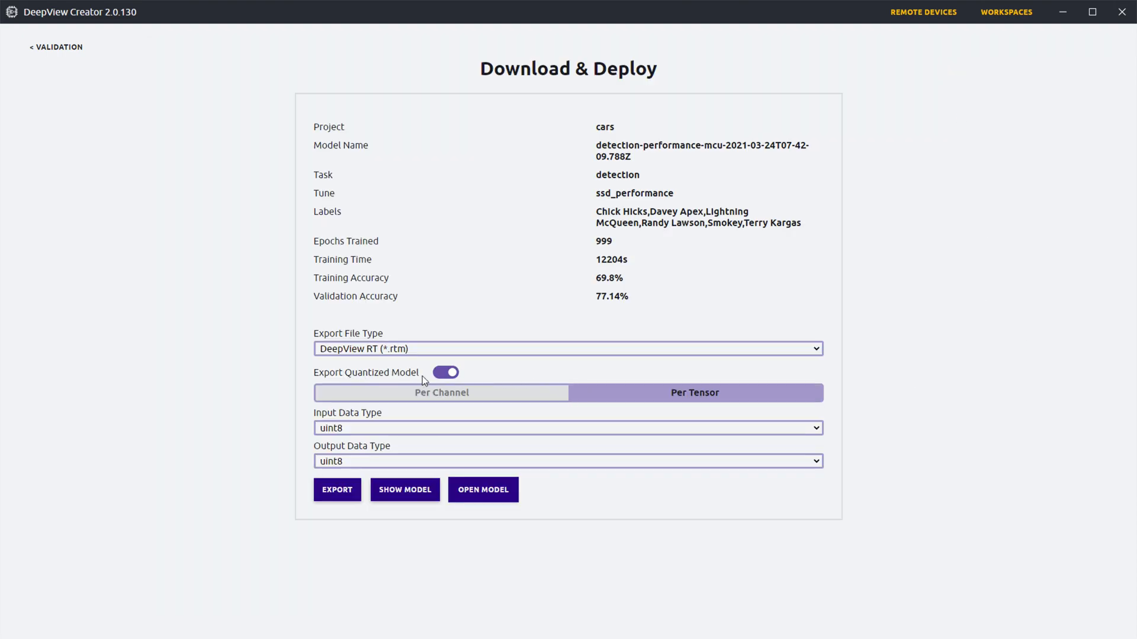
Step: Turn off quantization for the DeepView RT model export
left_click(448, 373)
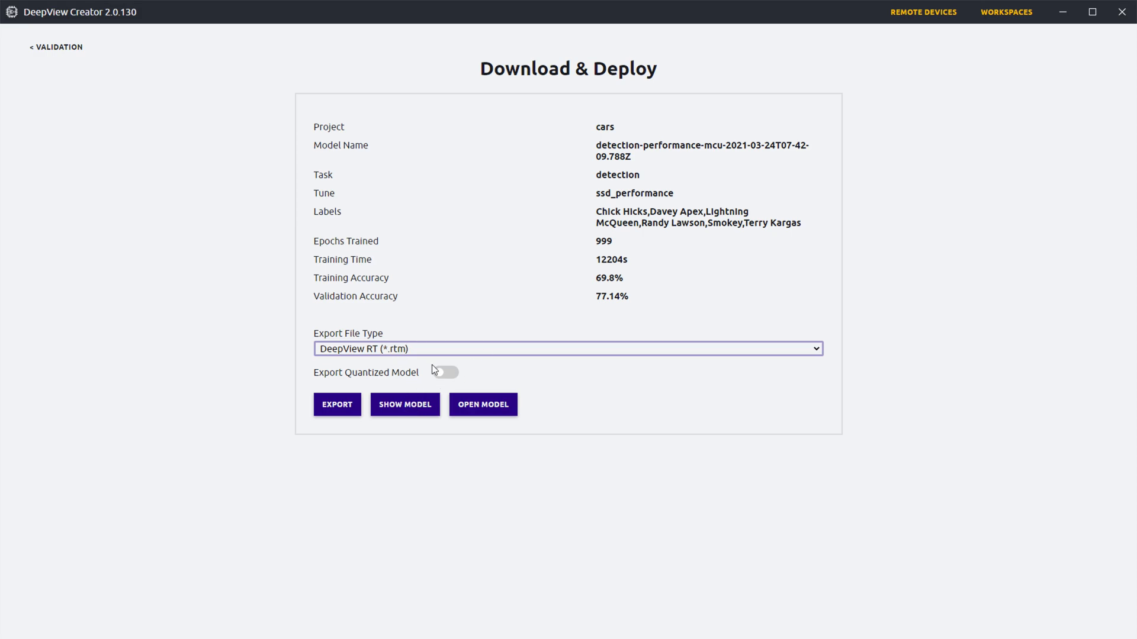
left_click(507, 407)
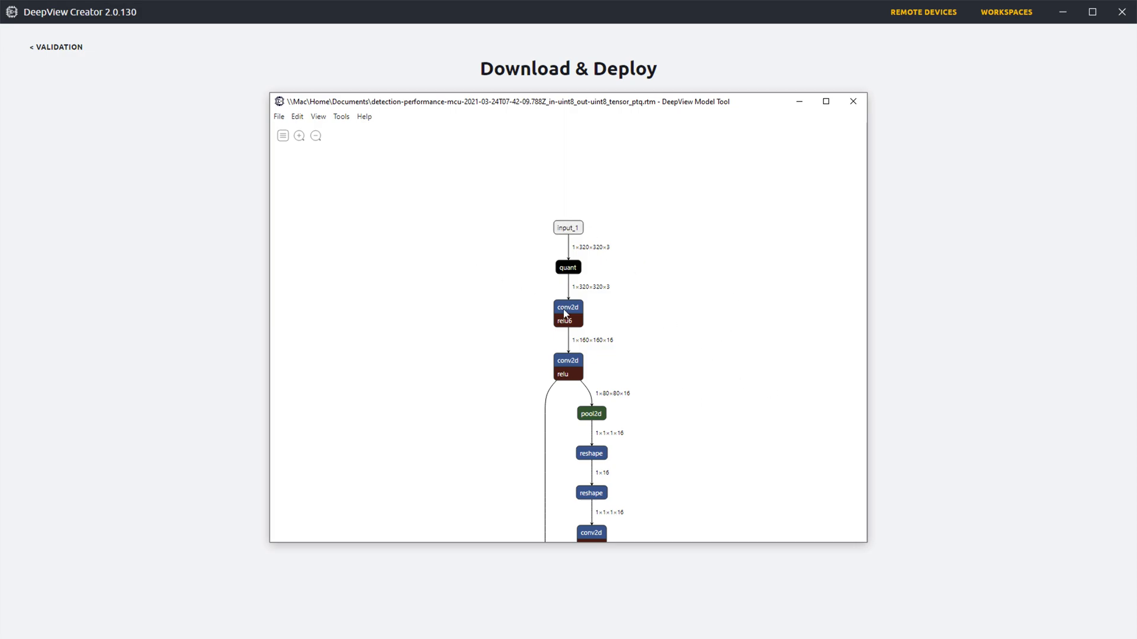
left_click_drag(459, 313, 447, 333)
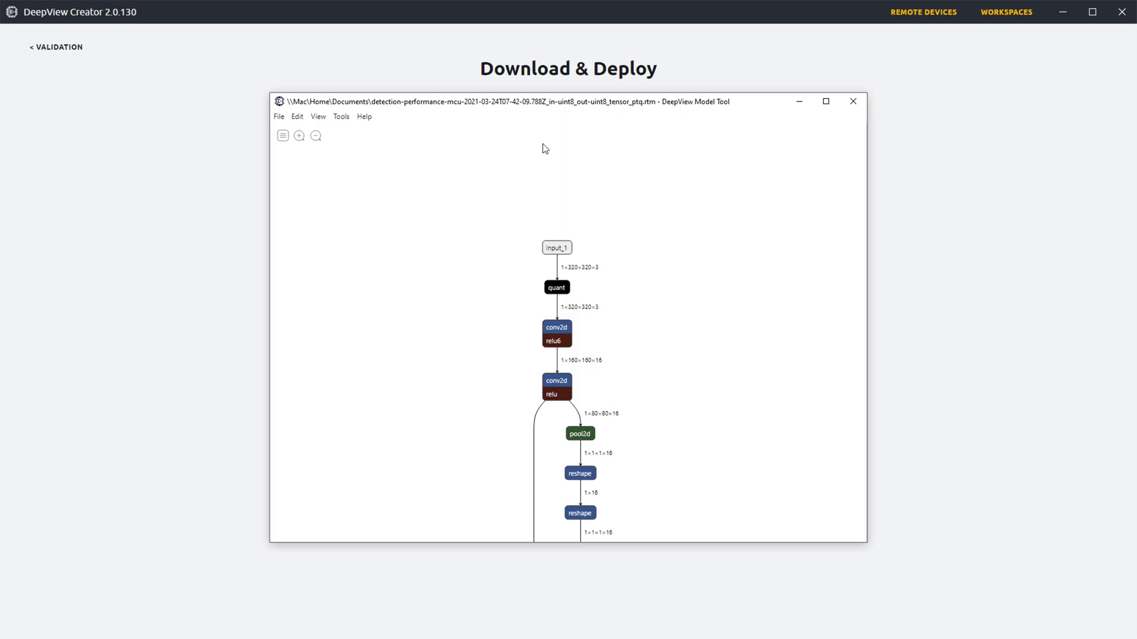
mouse_move(468, 104)
left_mouse_down()
mouse_move(592, 102)
mouse_move(479, 104)
left_mouse_up()
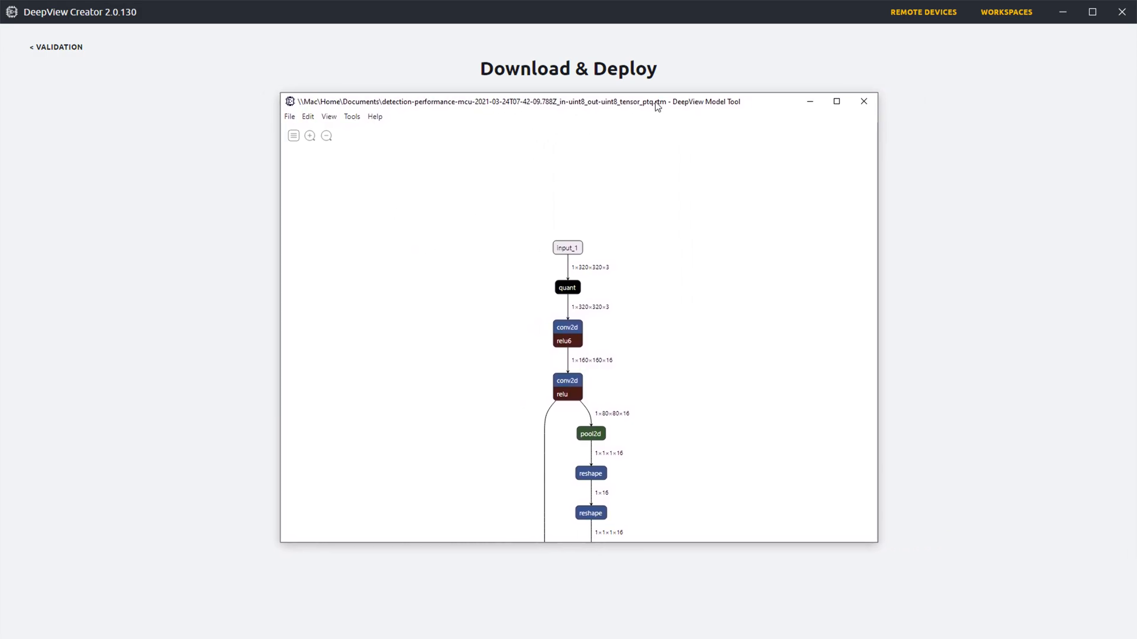
left_click(865, 103)
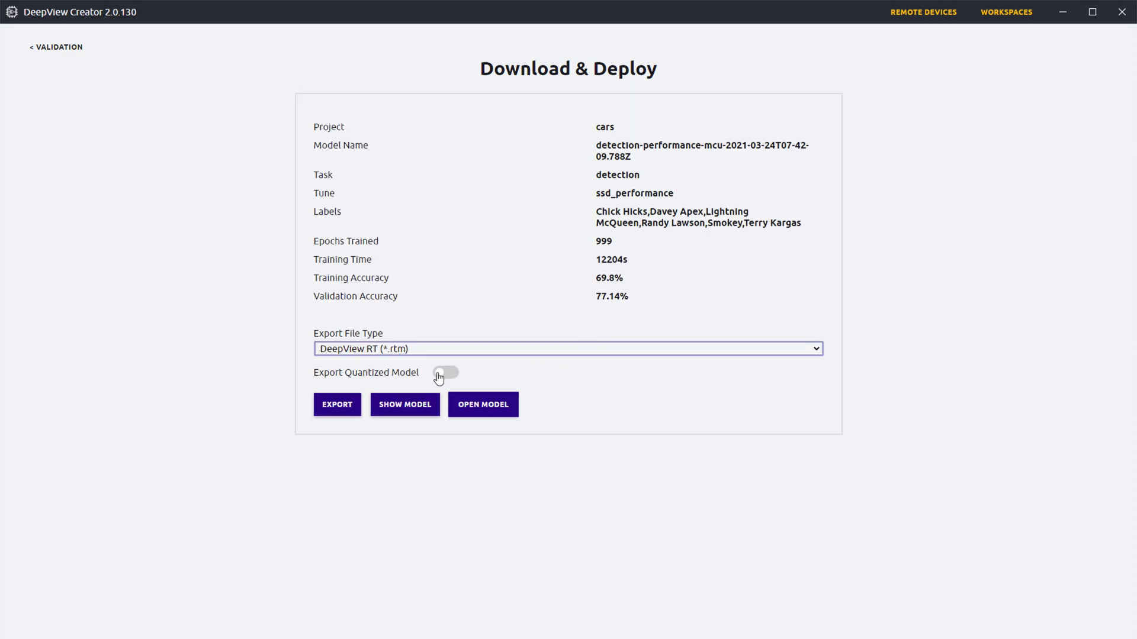
Step: Export the unquantized model to Documents under the suggested file name and open it in DeepView Model Tool
left_click(333, 404)
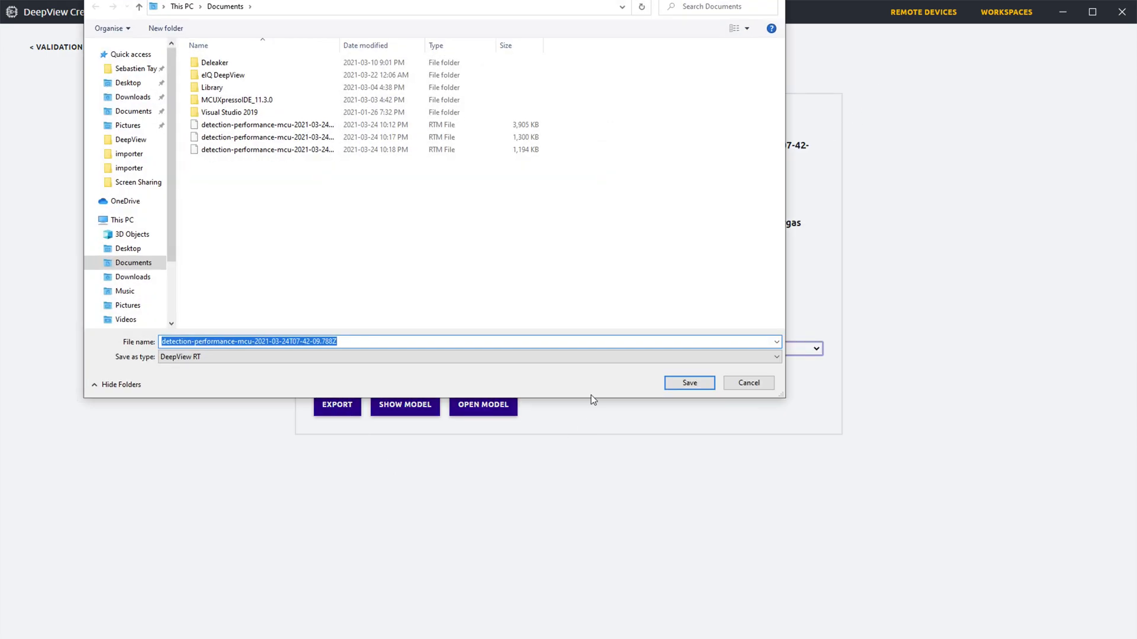
left_click(677, 382)
left_click(629, 329)
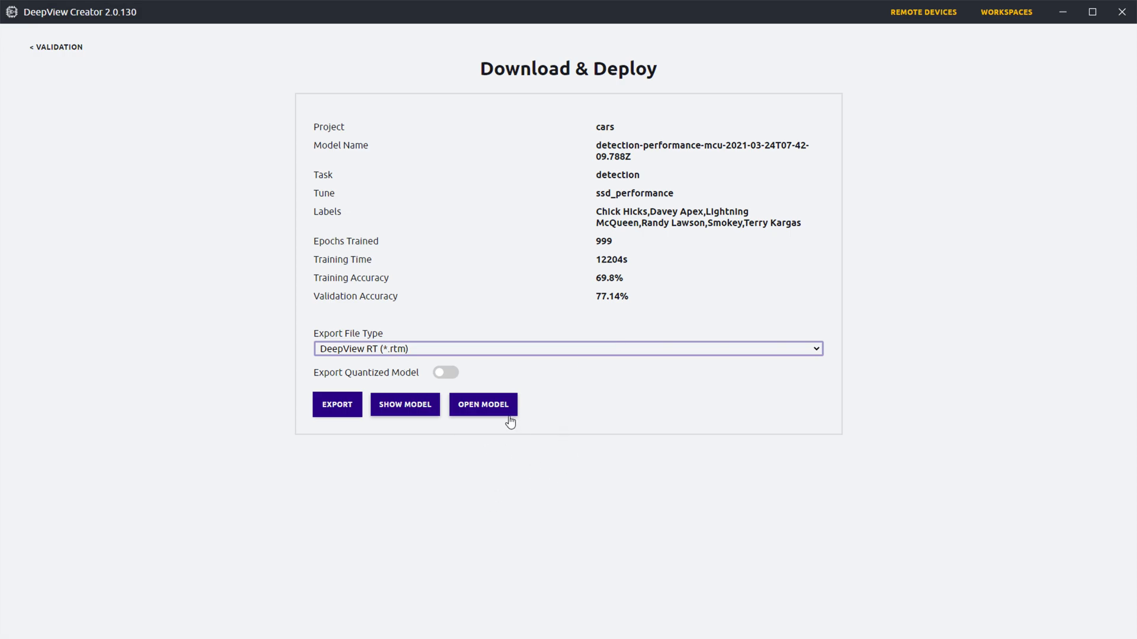
left_click(485, 409)
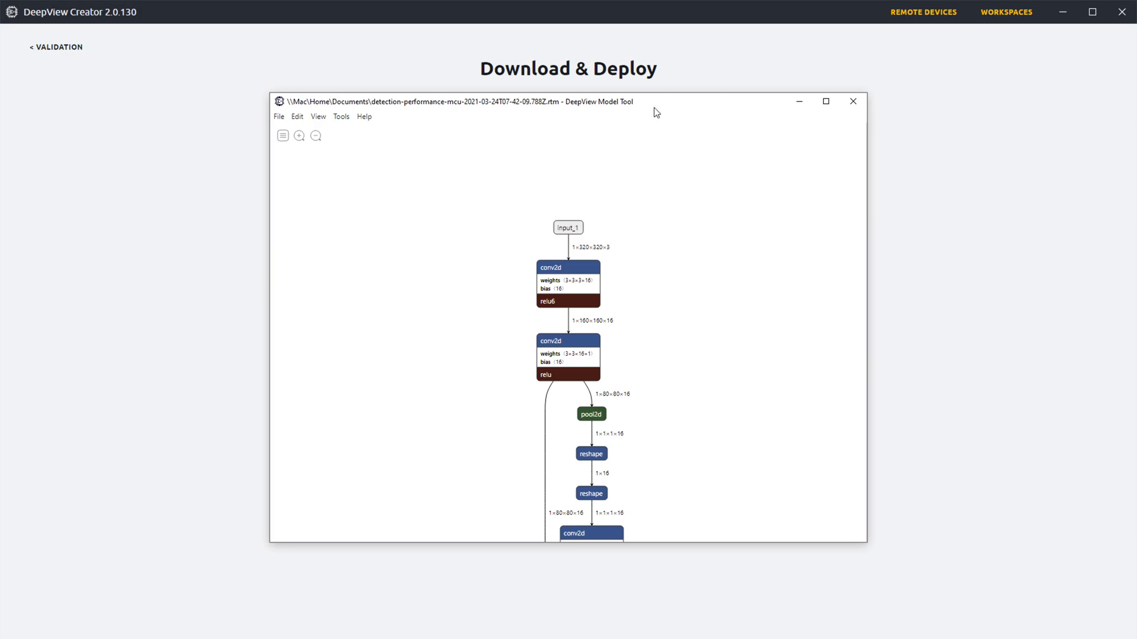
Step: Disable profiling for the 8M Plus NPU target and enable it for 8M Plus CPU in the target list
left_click(341, 118)
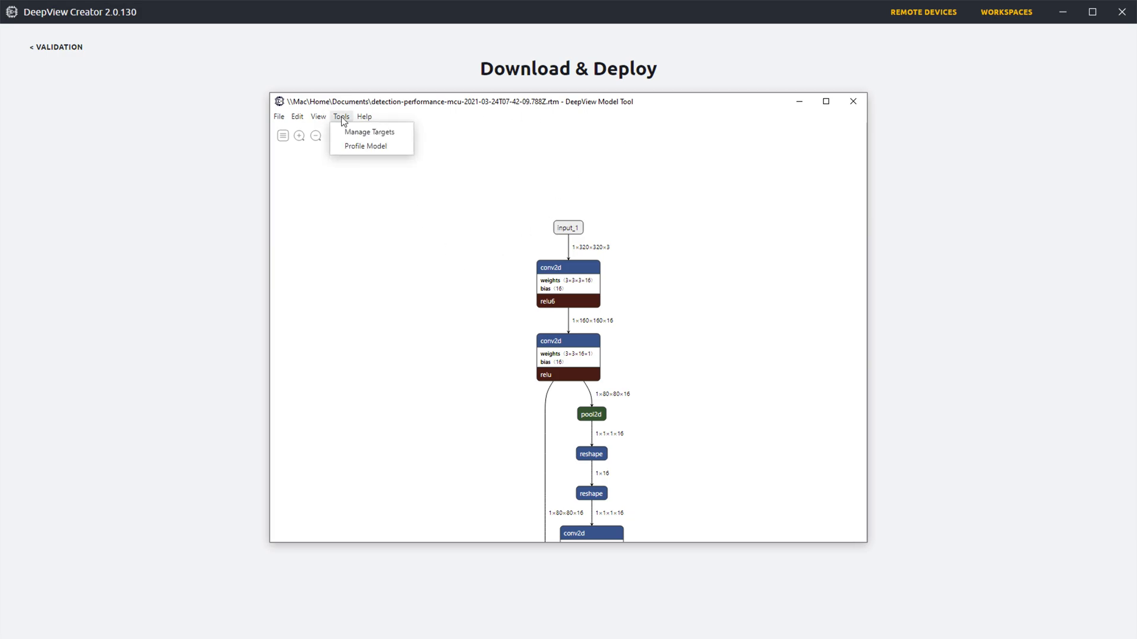
left_click(346, 133)
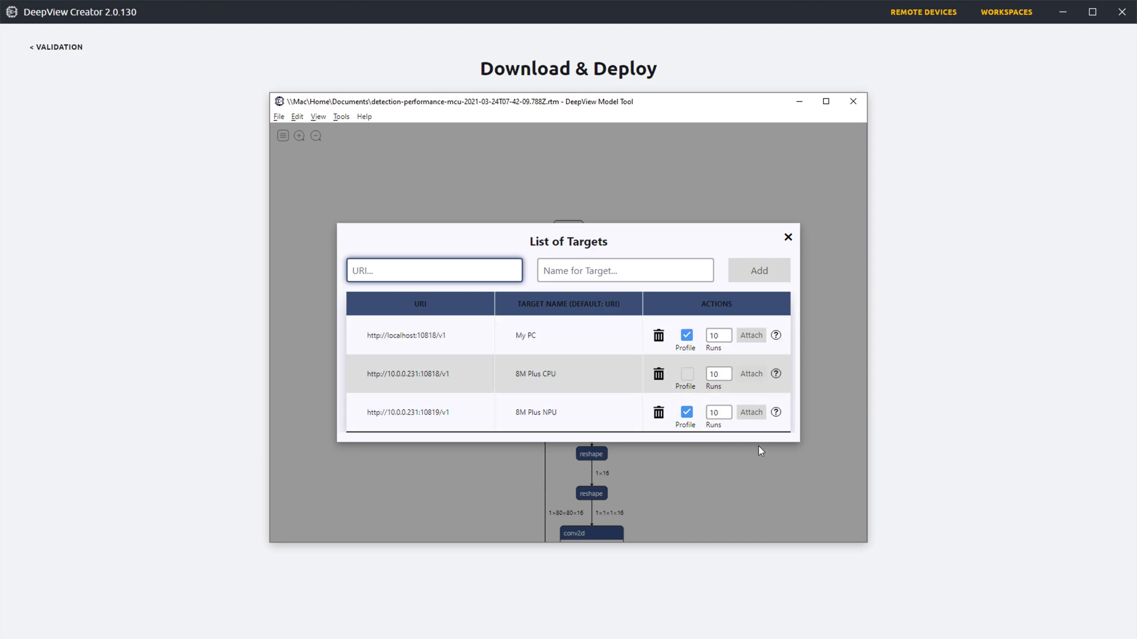
left_click(687, 413)
left_click(686, 374)
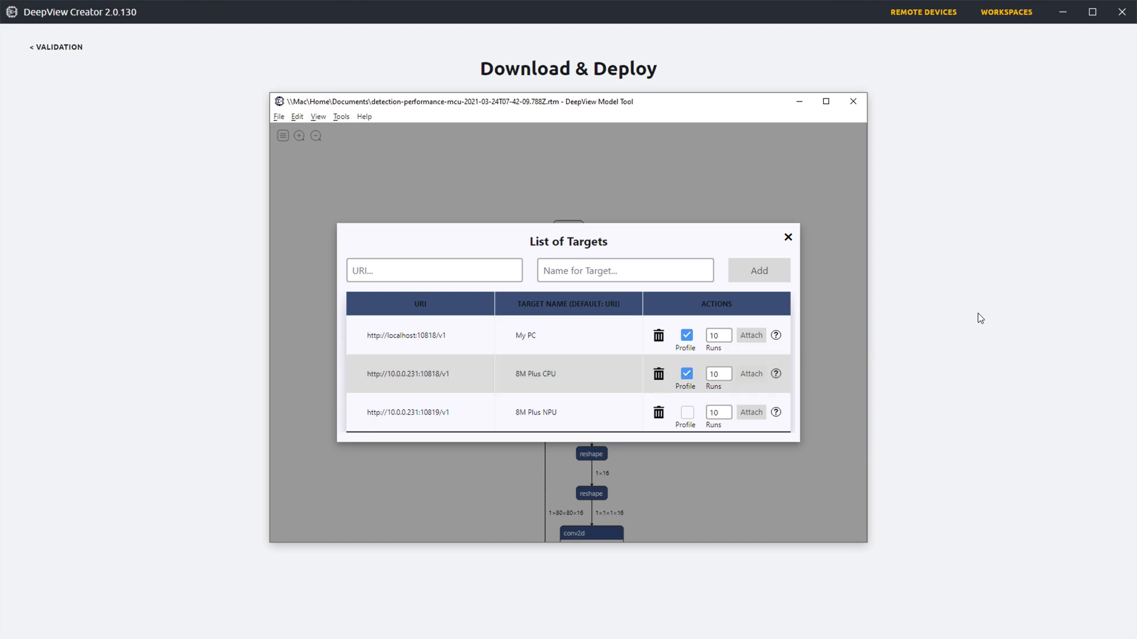
left_click(789, 238)
Step: Profile the unquantized model on the enabled targets and show the layer timings in the graph
left_click(342, 117)
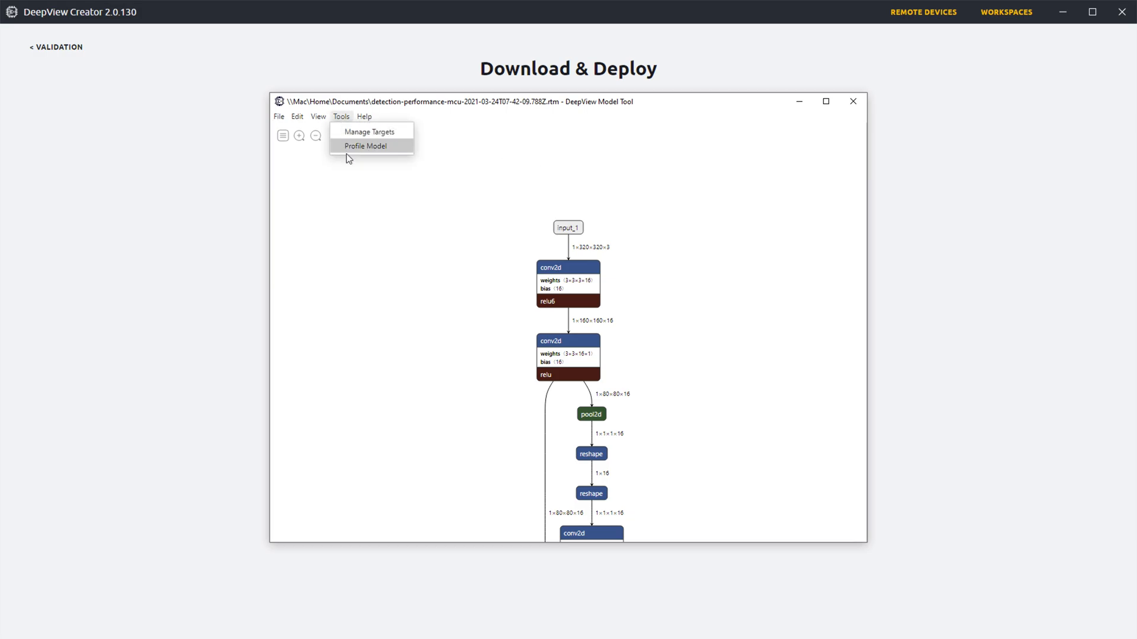
left_click(349, 148)
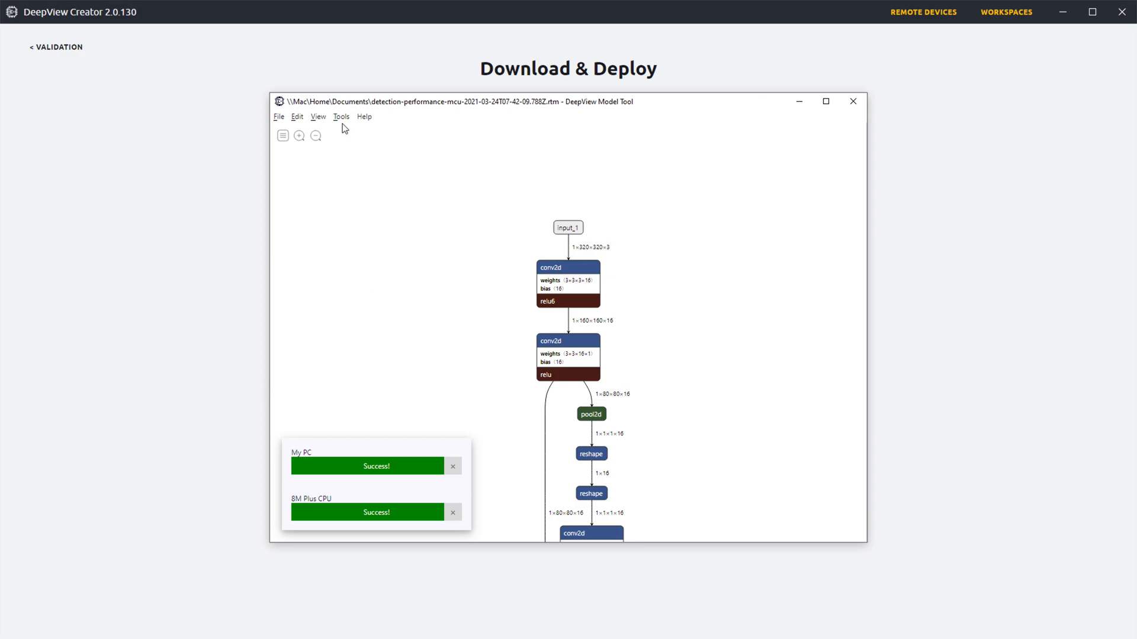
left_click(318, 118)
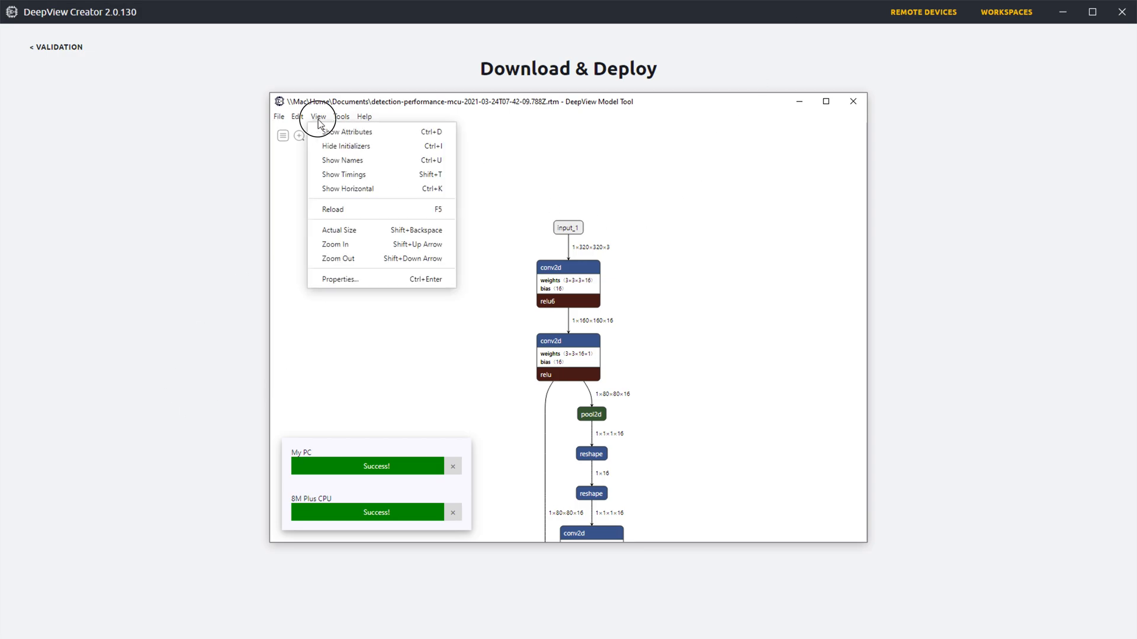
left_click(322, 175)
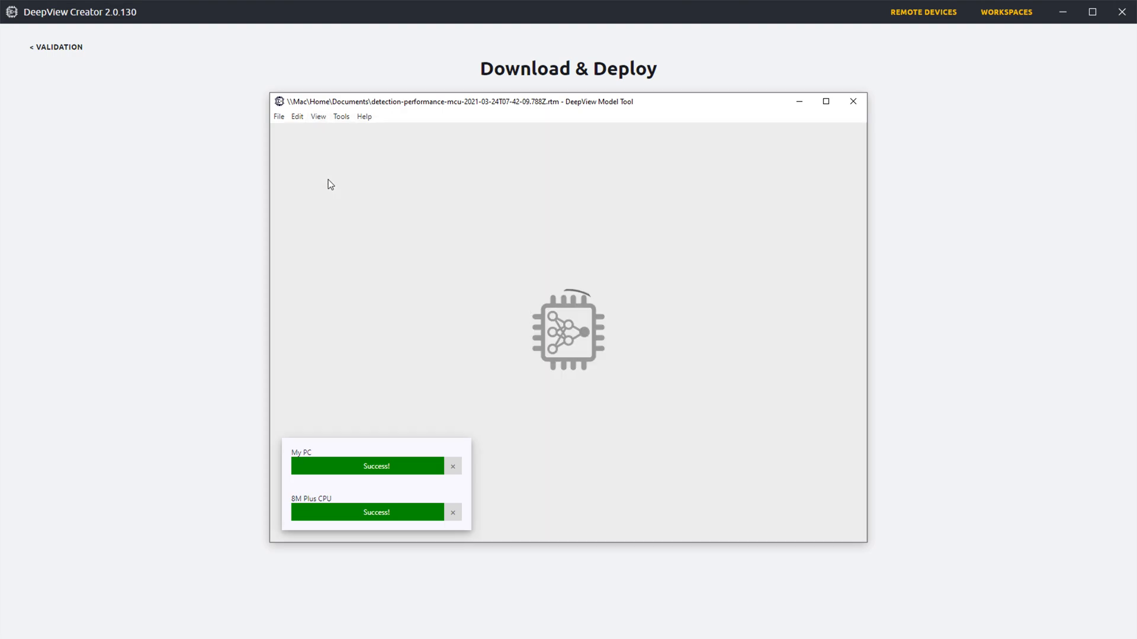
scroll(698, 277, "up", 5)
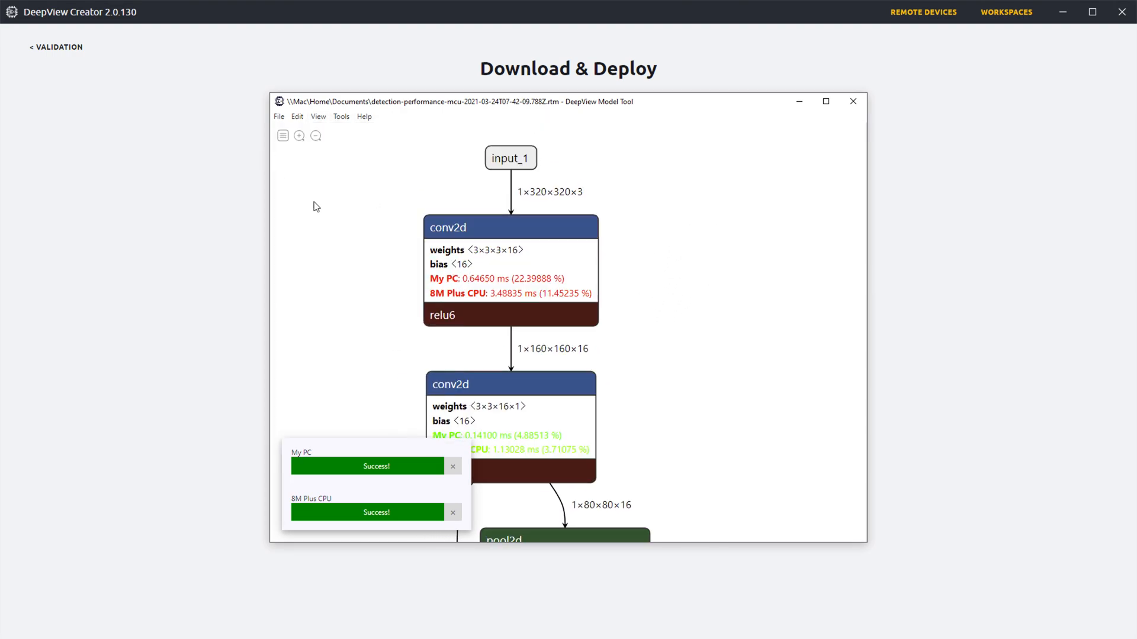
Step: Open the model properties from input_1 and compare the inference times of My PC and 8M Plus CPU
left_click_drag(708, 322, 716, 264)
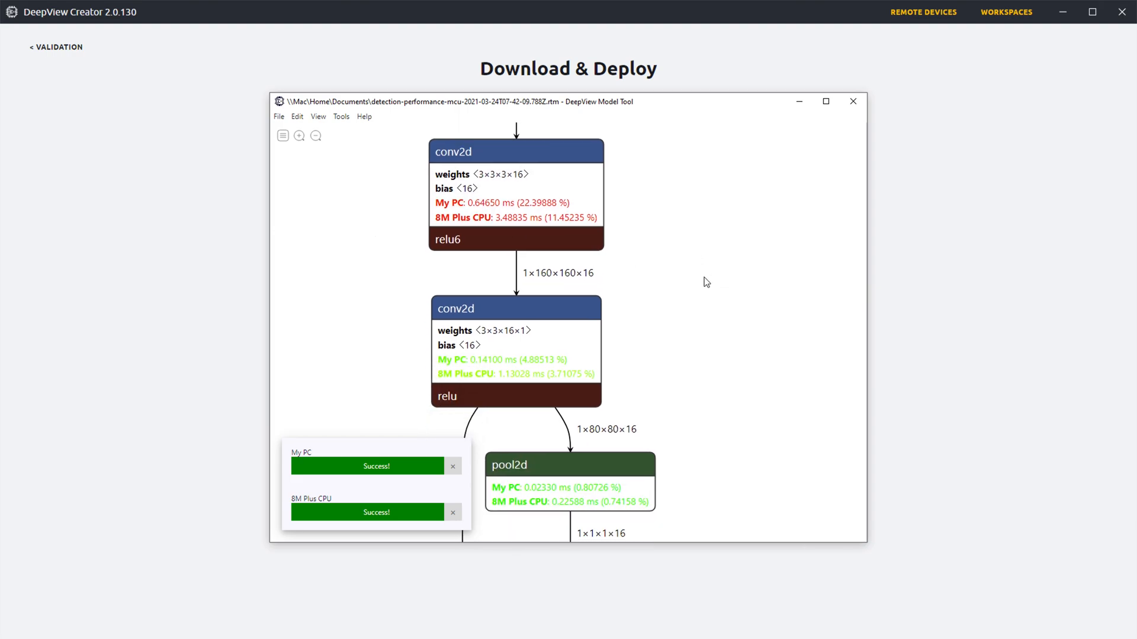
scroll(688, 231, "up", 3)
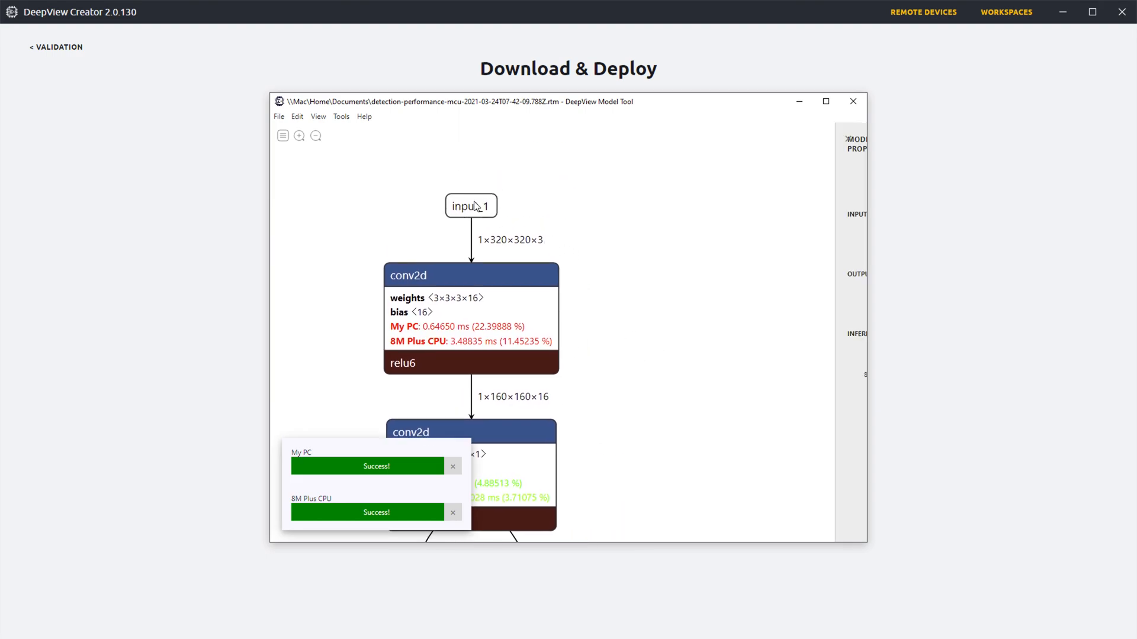
left_click(476, 206)
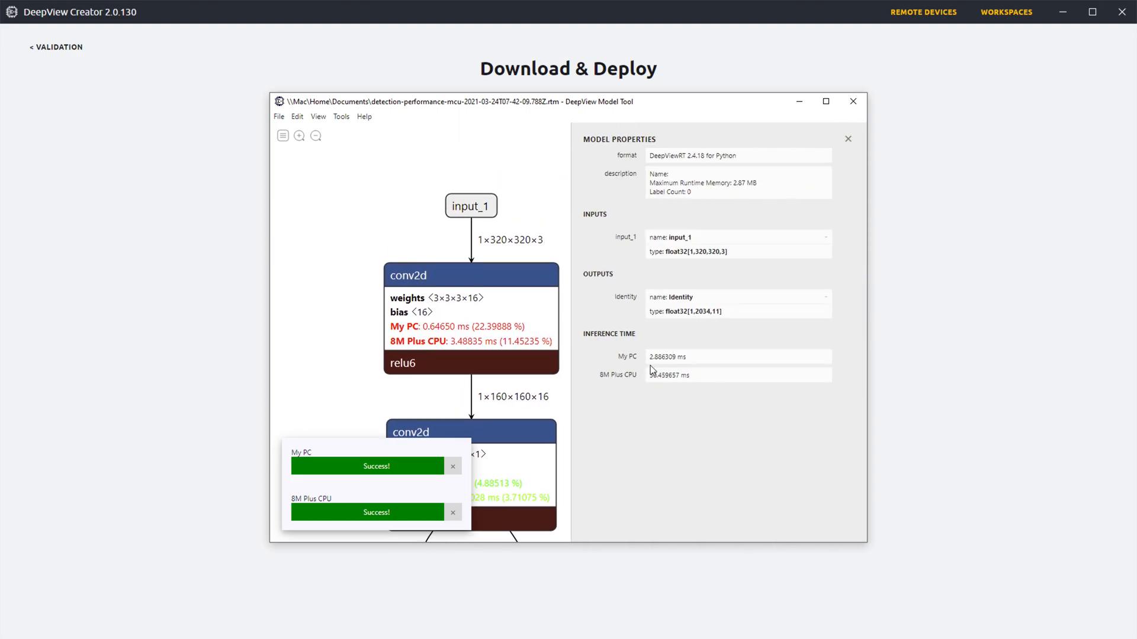
mouse_move(651, 359)
left_mouse_down()
mouse_move(708, 359)
mouse_move(655, 357)
left_mouse_up()
left_click(703, 357)
double_click(651, 378)
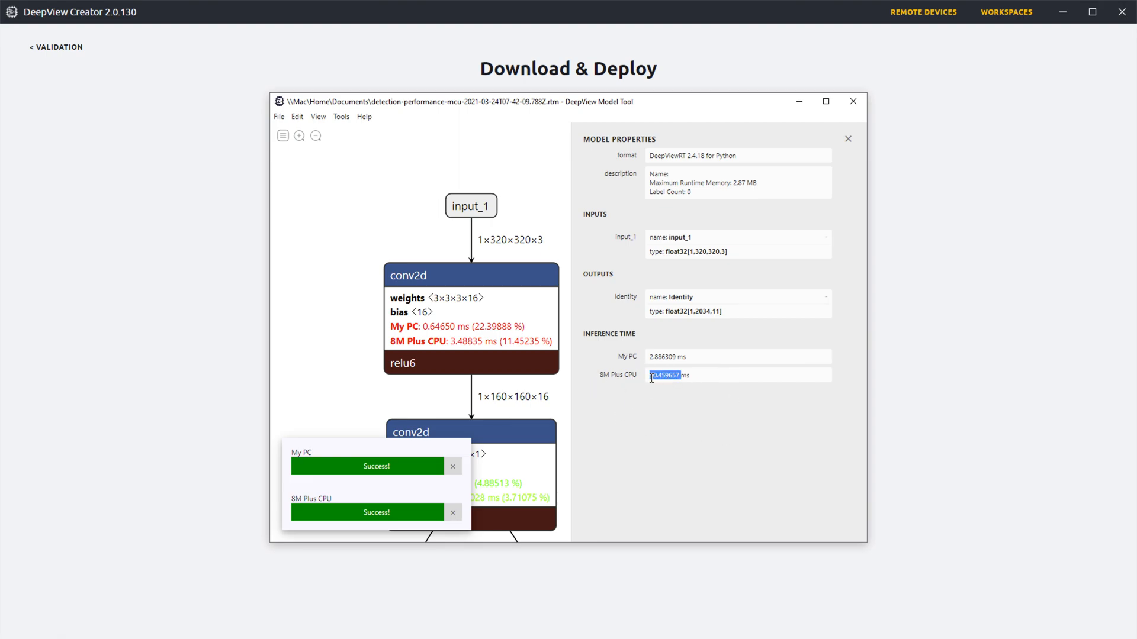
left_click(681, 421)
left_click_drag(499, 363, 416, 300)
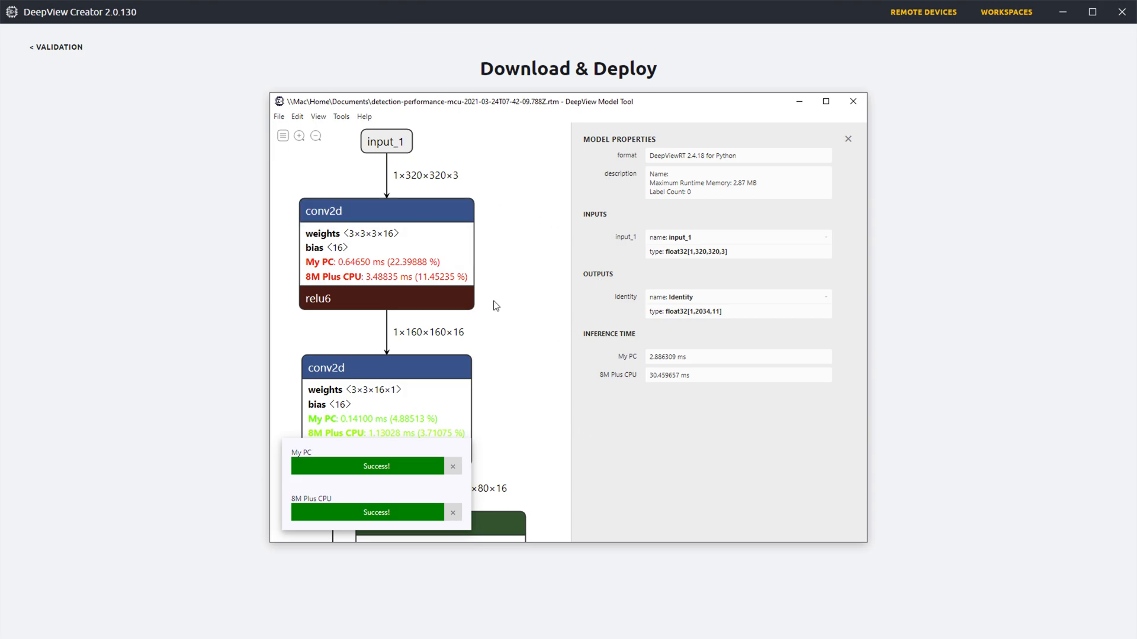
mouse_move(519, 385)
left_mouse_down()
mouse_move(534, 368)
mouse_move(539, 393)
left_mouse_up()
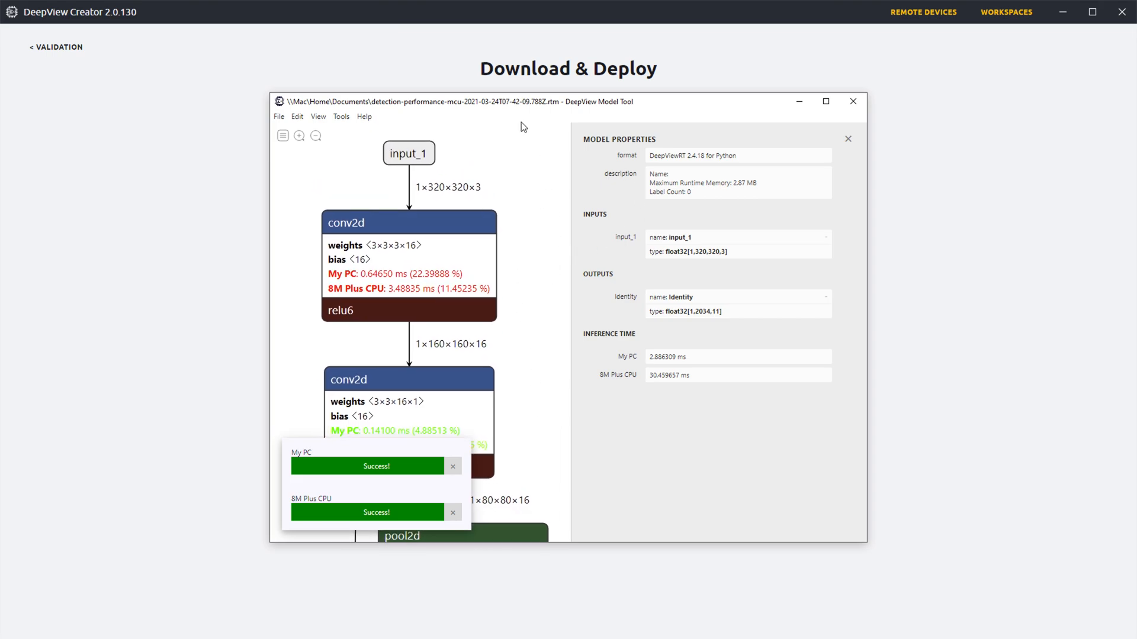
Step: Enlarge the Model Tool window and open the node properties of the first conv2d layer to inspect its timings
left_click_drag(451, 111, 343, 57)
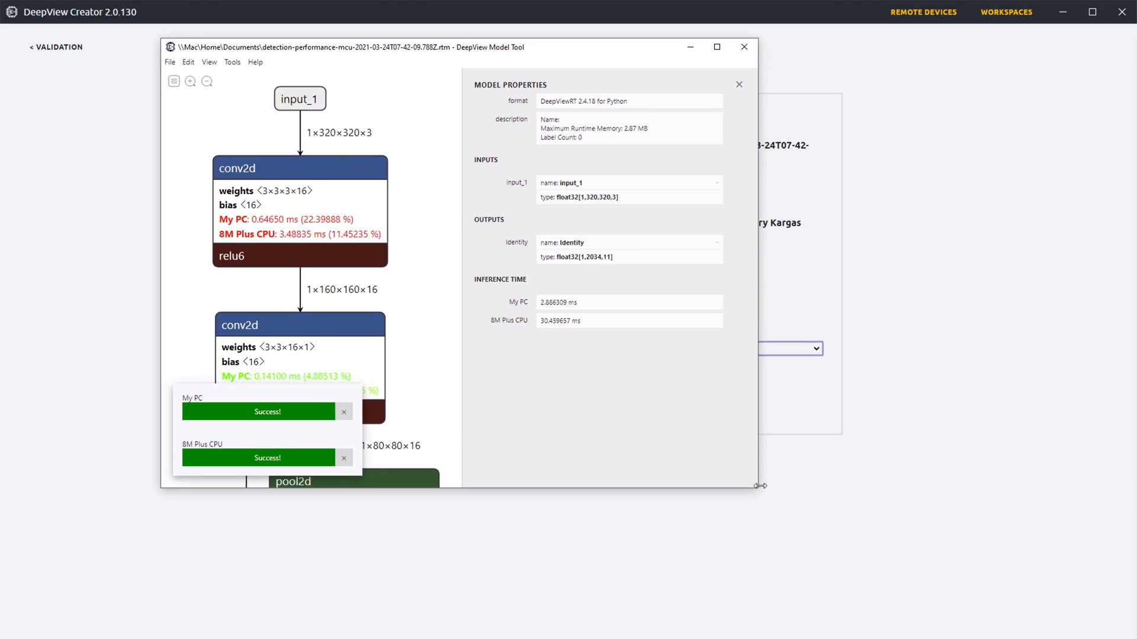
left_click_drag(761, 491, 1032, 617)
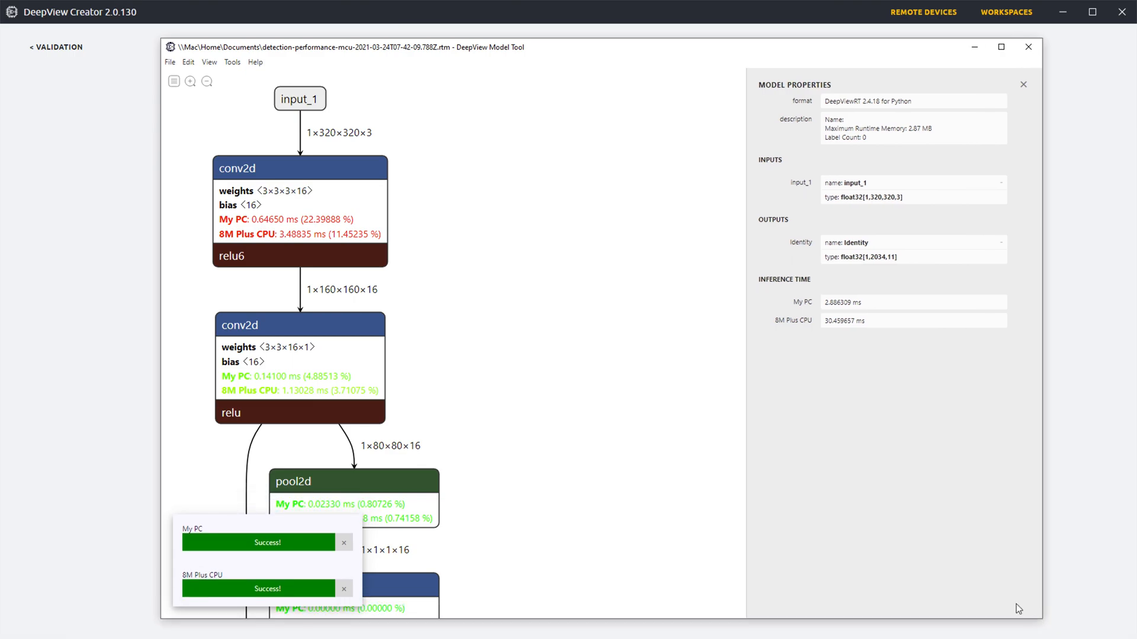
scroll(319, 195, "down", 5)
scroll(524, 293, "down", 3)
scroll(548, 237, "down", 8)
scroll(535, 268, "up", 5)
scroll(508, 330, "up", 6)
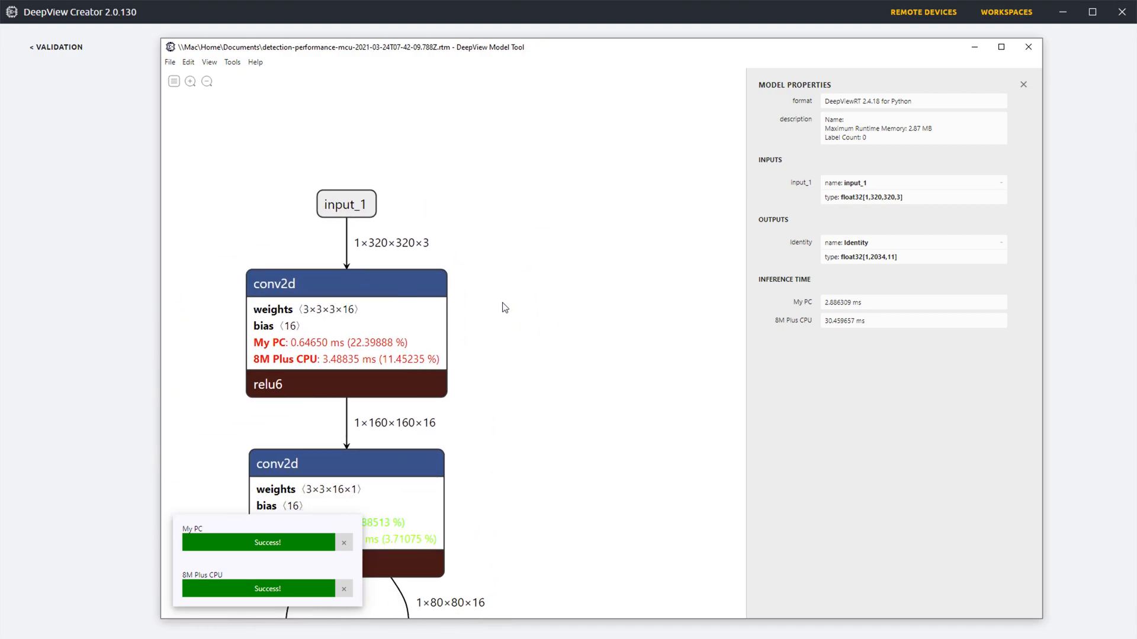
left_click_drag(382, 348, 519, 383)
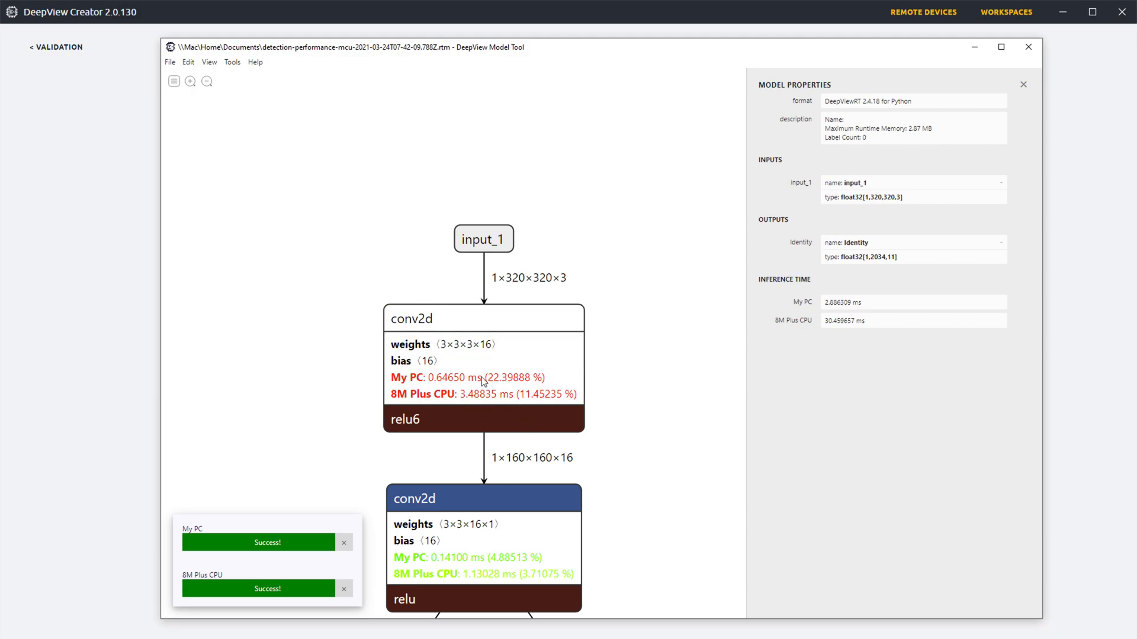
left_click(525, 375)
left_click_drag(522, 295, 514, 247)
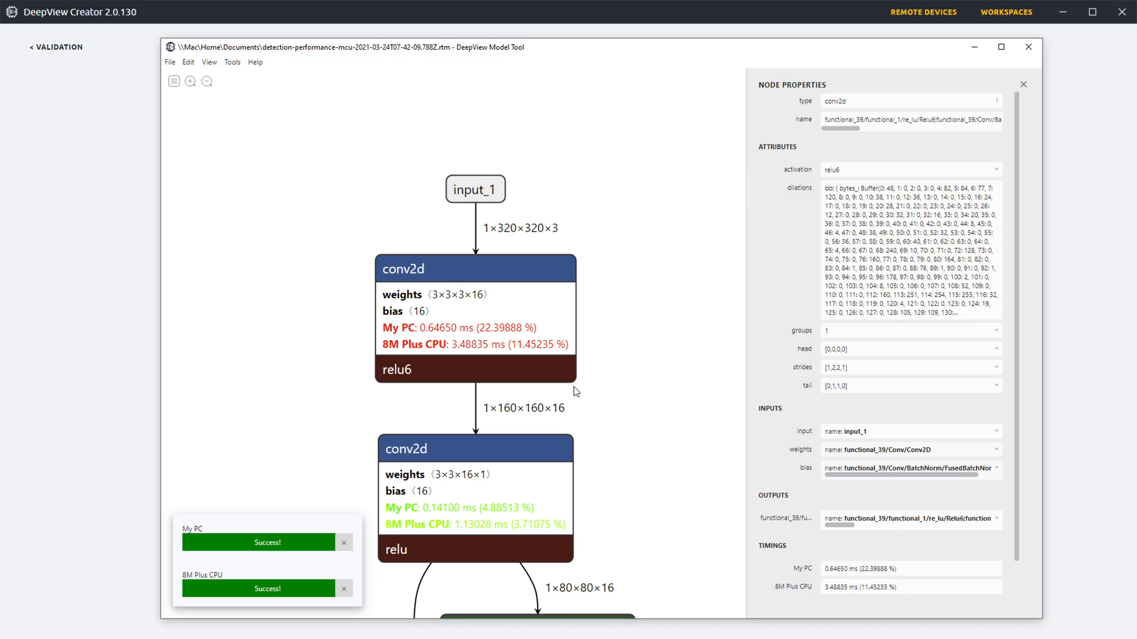
Step: Examine the per-layer timings for My PC and 8M Plus CPU down the unquantized model's graph
scroll(608, 457, "down", 5)
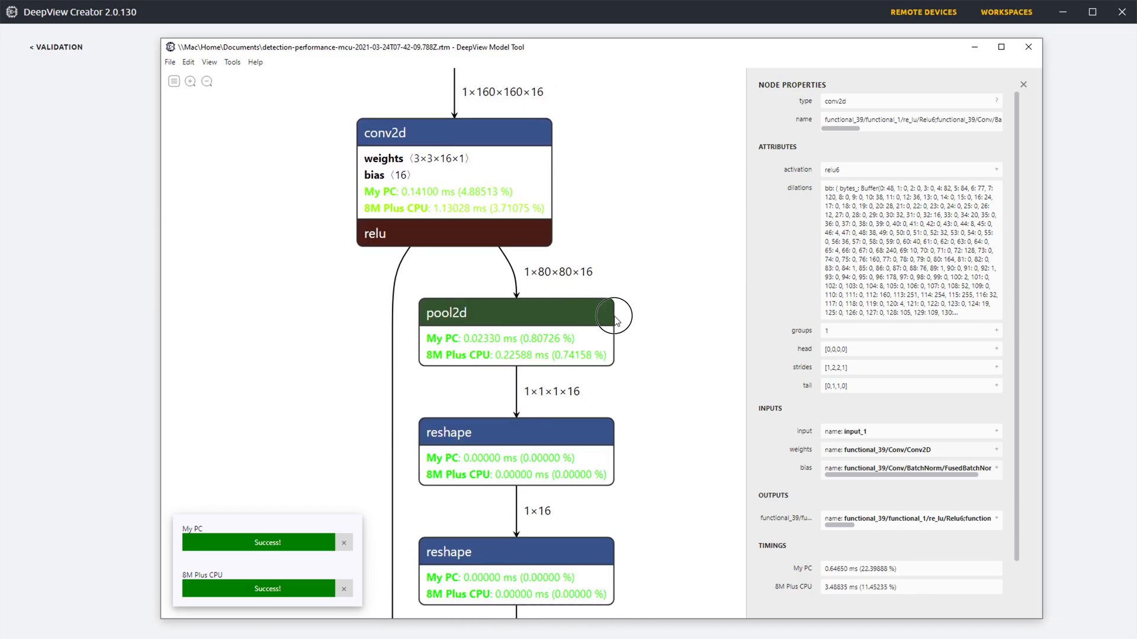
left_click_drag(640, 496, 627, 349)
scroll(649, 424, "down", 1)
left_click_drag(606, 473, 614, 200)
left_click_drag(326, 373, 395, 189)
left_click_drag(375, 361, 375, 175)
scroll(389, 312, "down", 3)
left_click_drag(394, 348, 385, 169)
left_click_drag(418, 382, 443, 214)
left_click_drag(457, 417, 450, 231)
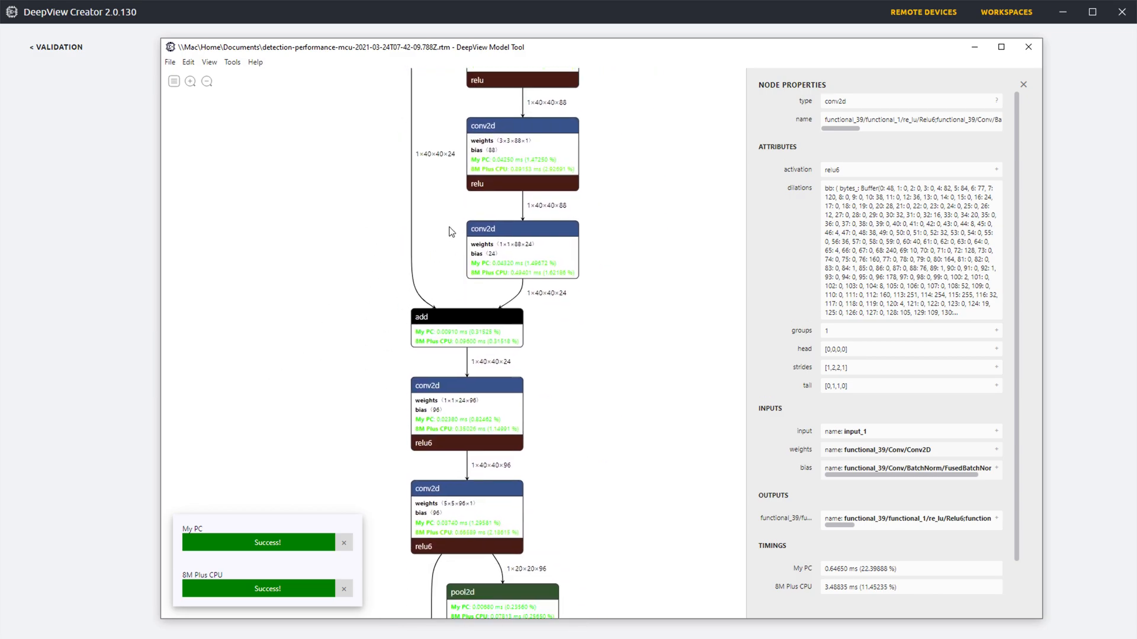
left_click_drag(572, 501, 591, 312)
left_click_drag(588, 434, 586, 258)
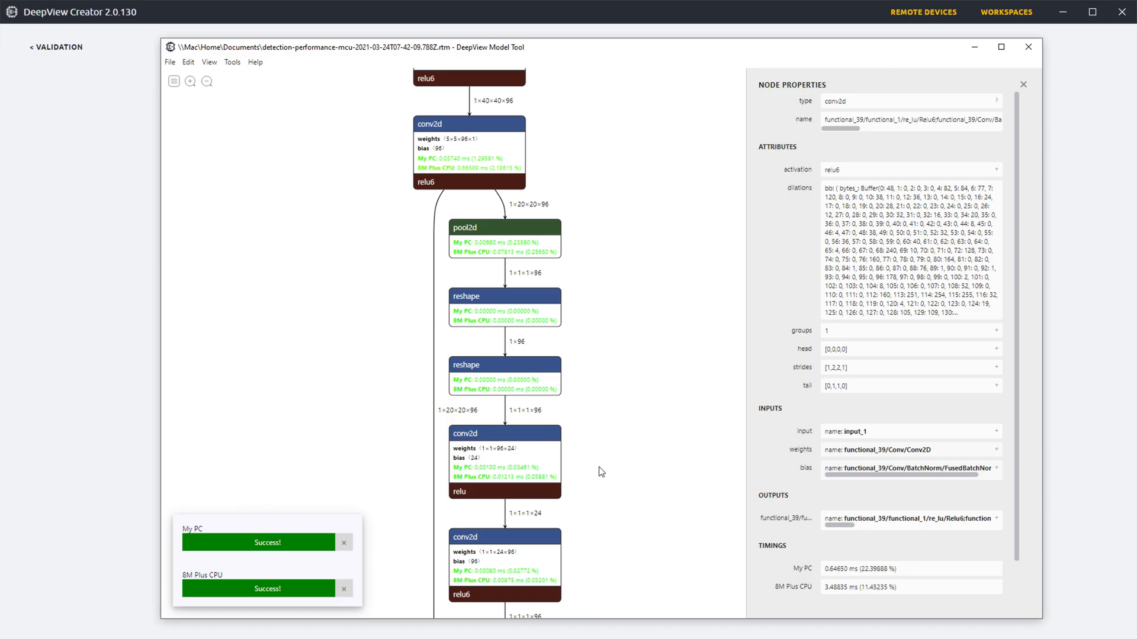
left_click_drag(596, 467, 557, 240)
left_click_drag(593, 446, 590, 301)
scroll(620, 288, "down", 2)
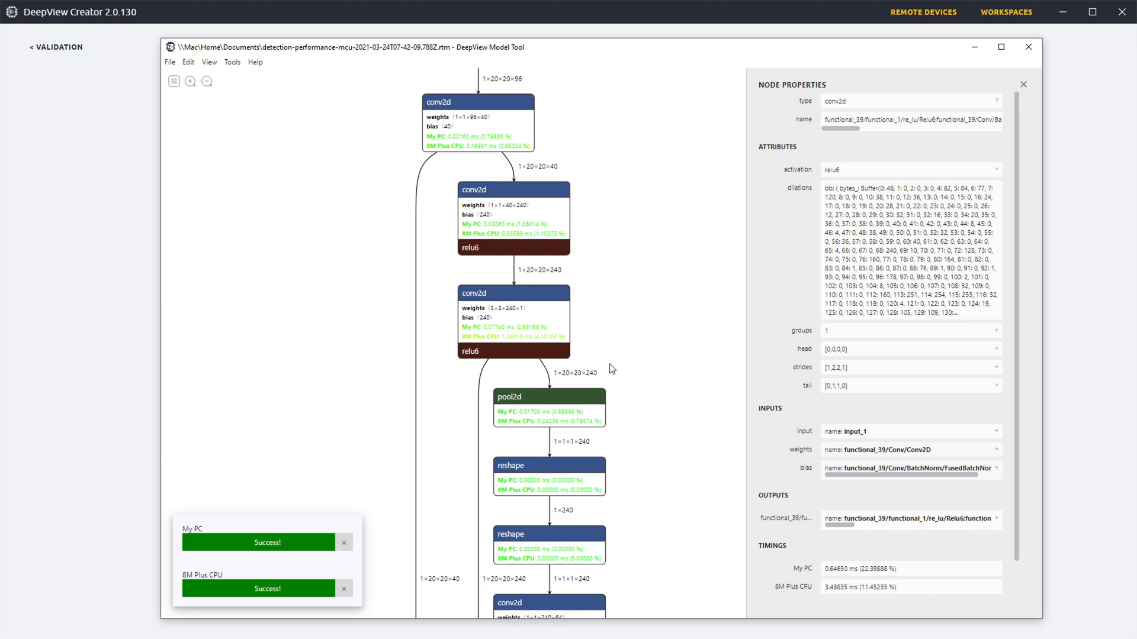
scroll(618, 327, "down", 1)
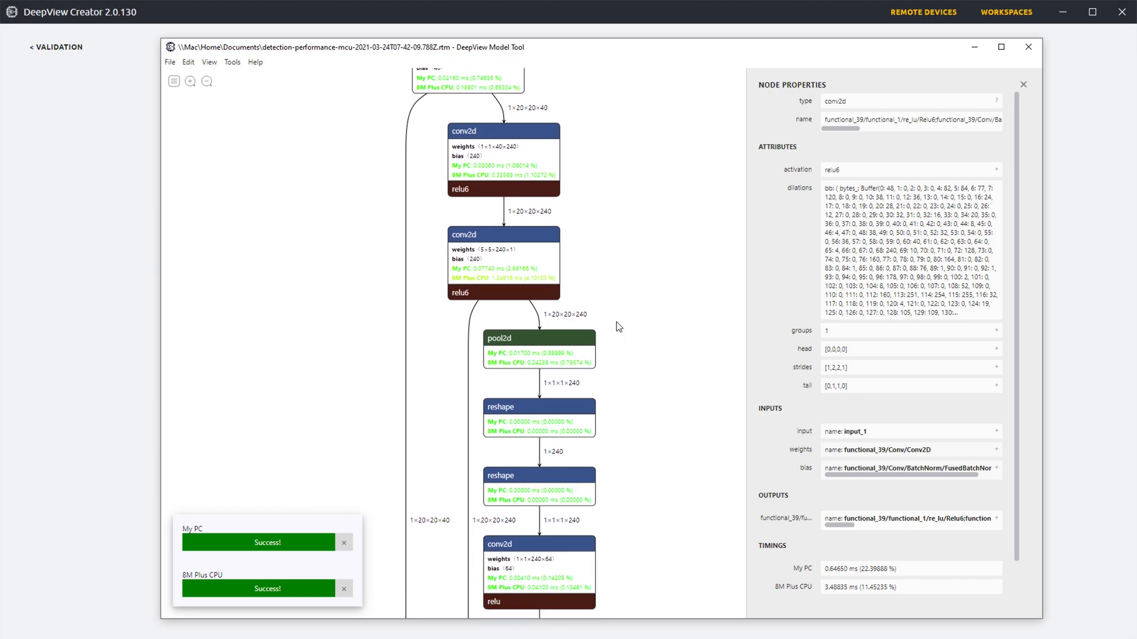